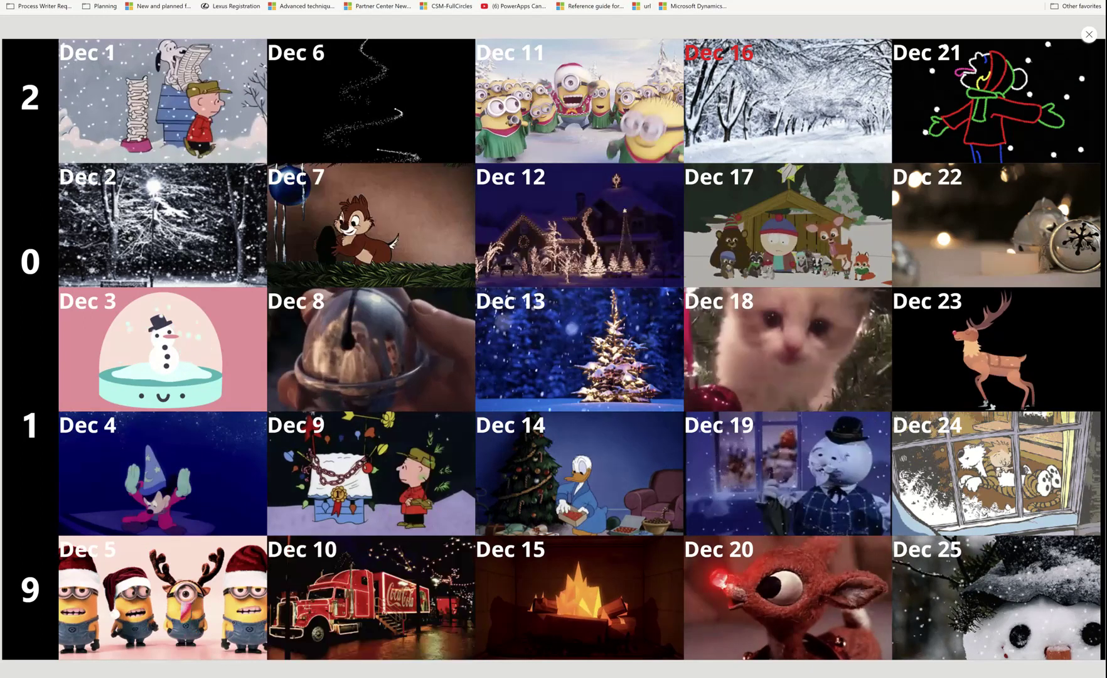
# - Read the Dec 16 gift flow's description in the calendar app and its intro slide, and close the calendar
pyautogui.click(782, 102)
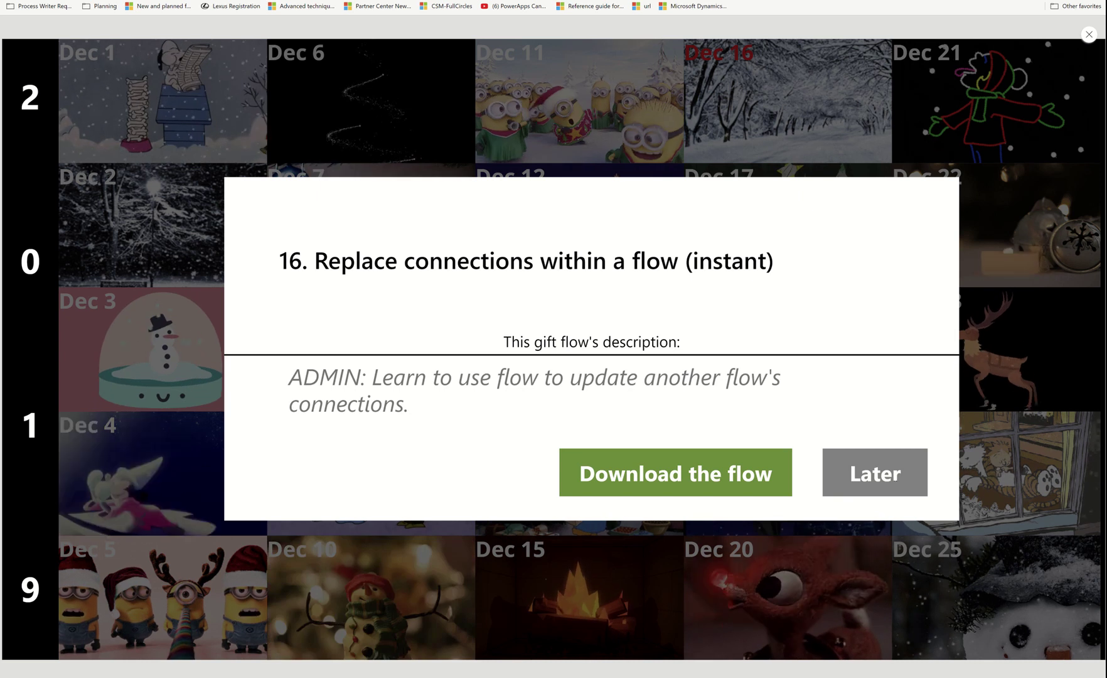
pyautogui.click(875, 473)
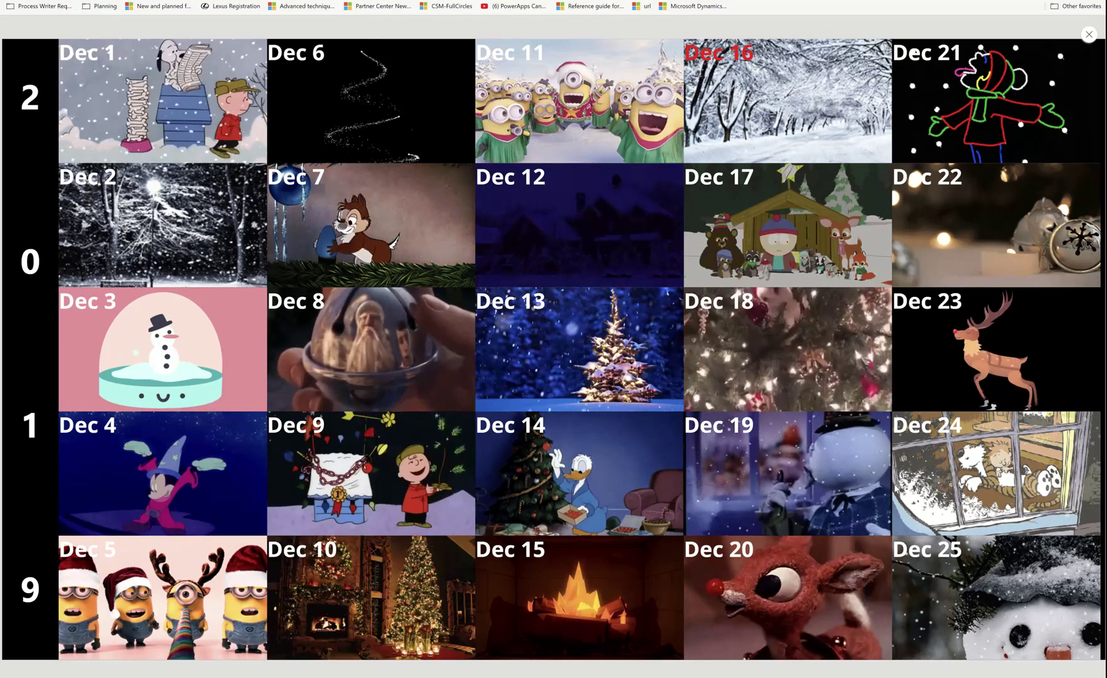
pyautogui.hotkey('alt', 'Tab')
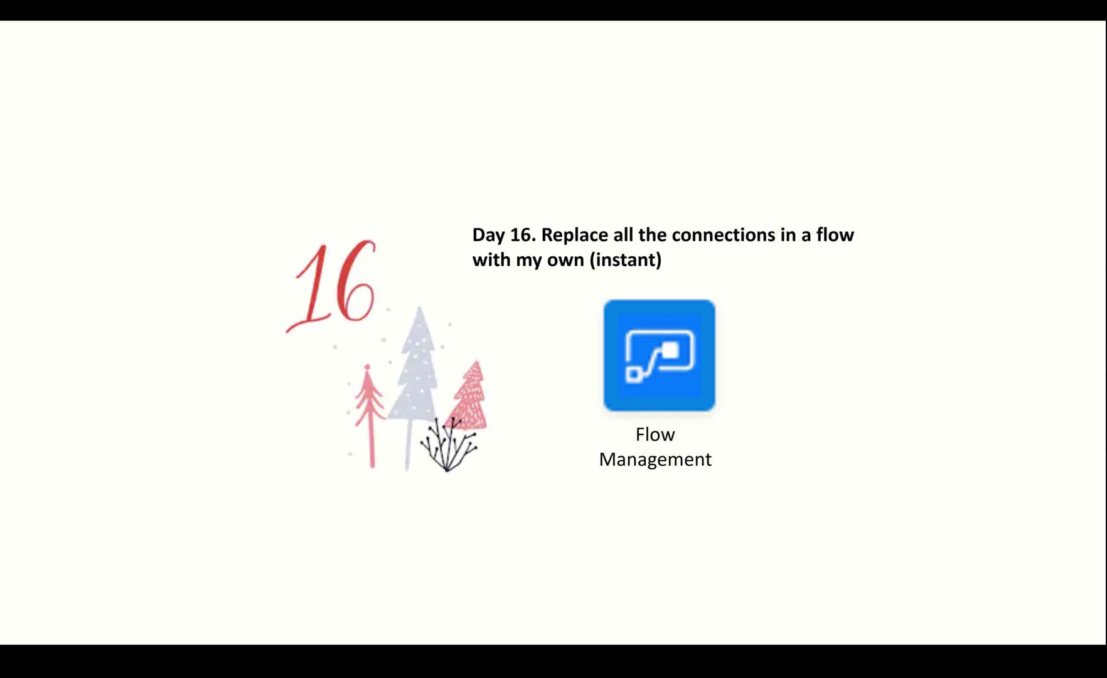
pyautogui.hotkey('alt', 'Tab')
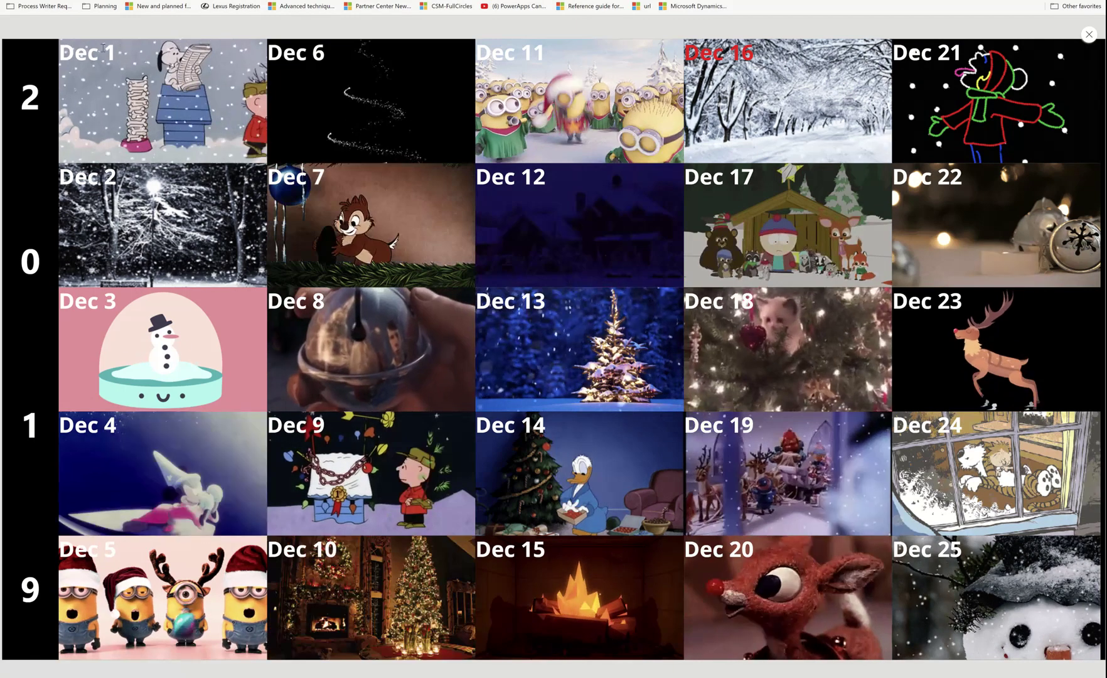
pyautogui.press('Escape')
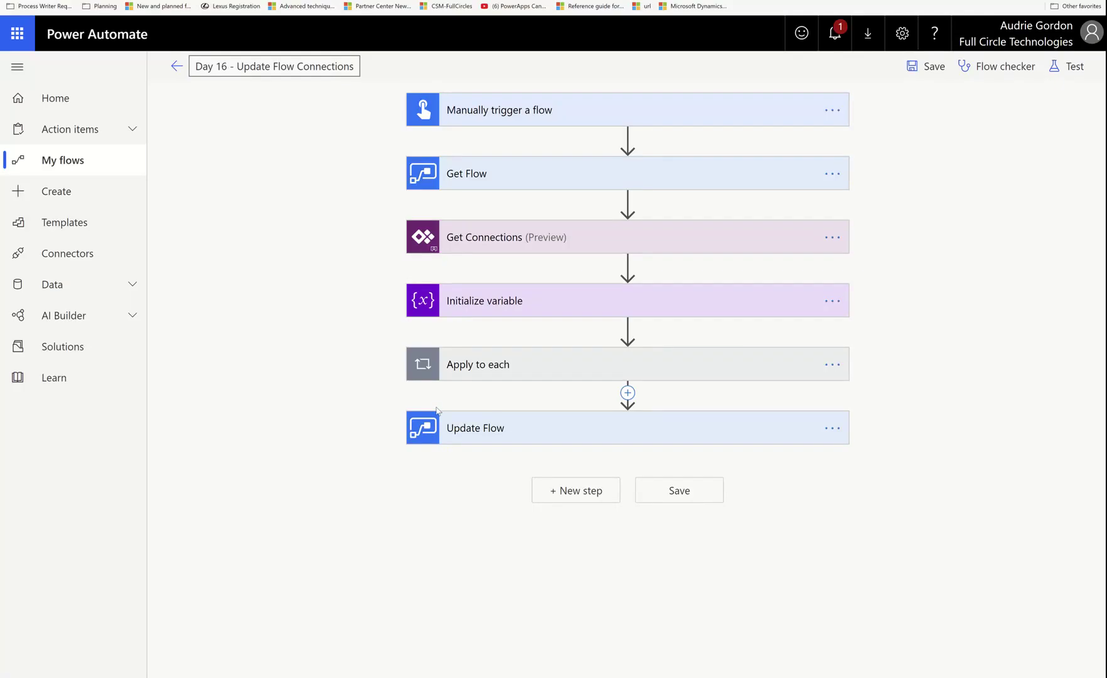
# - Open the ConstructionPhotos flow for editing from the list of own flows
pyautogui.click(98, 167)
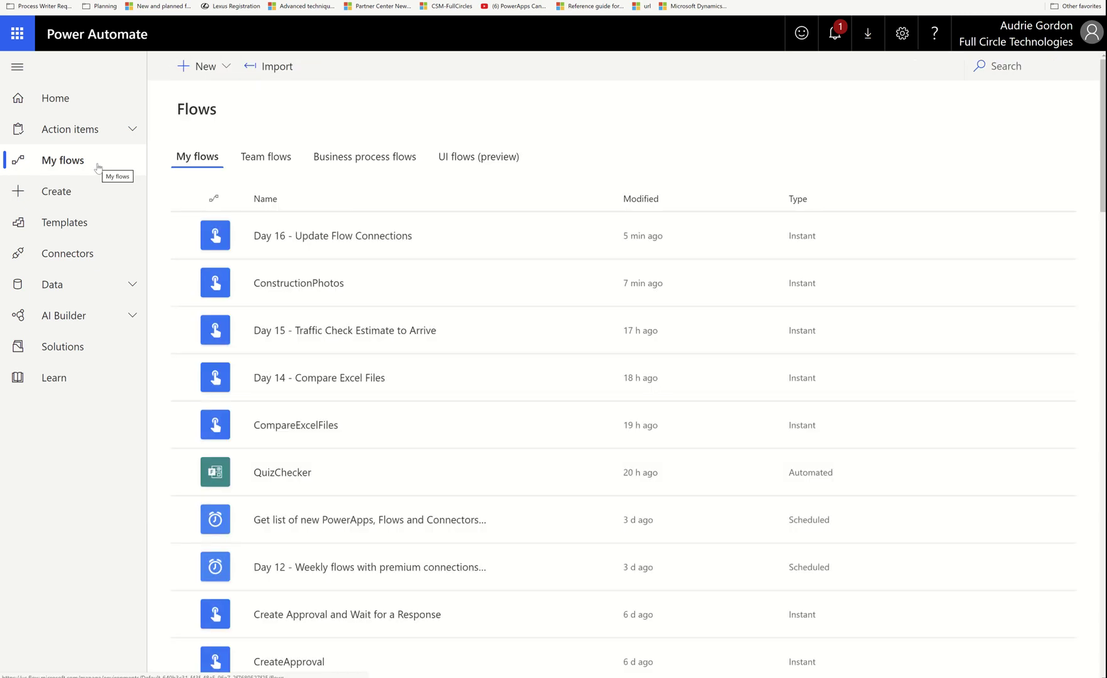
pyautogui.moveTo(410, 275)
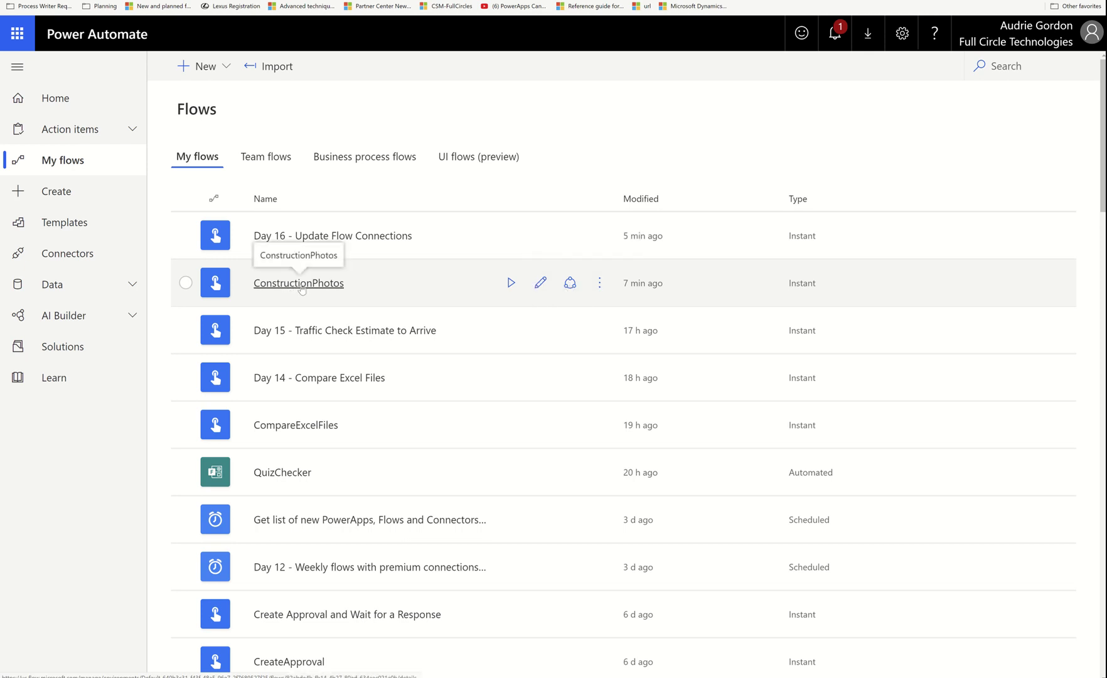
pyautogui.click(539, 283)
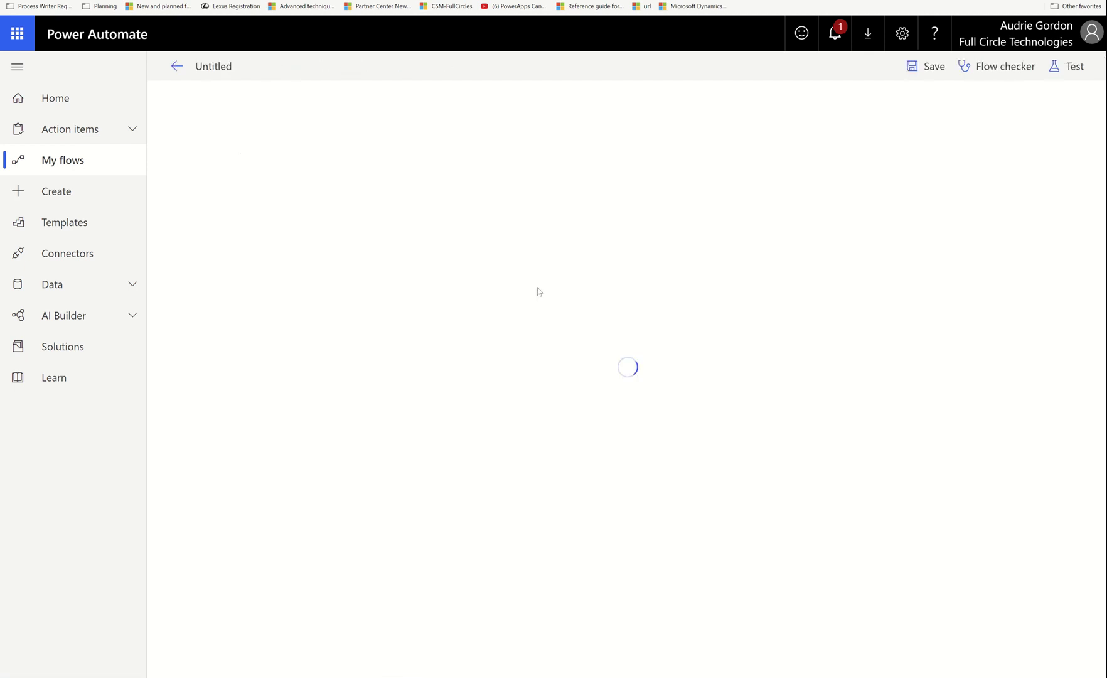
# - Examine the settings of the Update file properties and Create file actions and the manual trigger
pyautogui.click(710, 242)
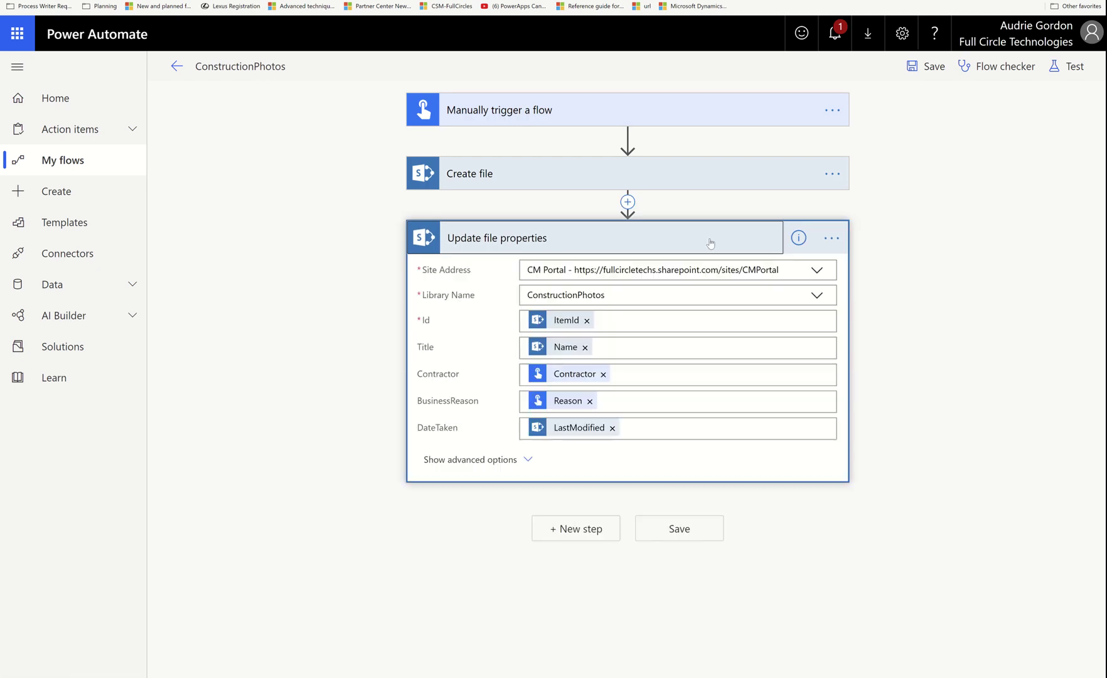
pyautogui.click(515, 173)
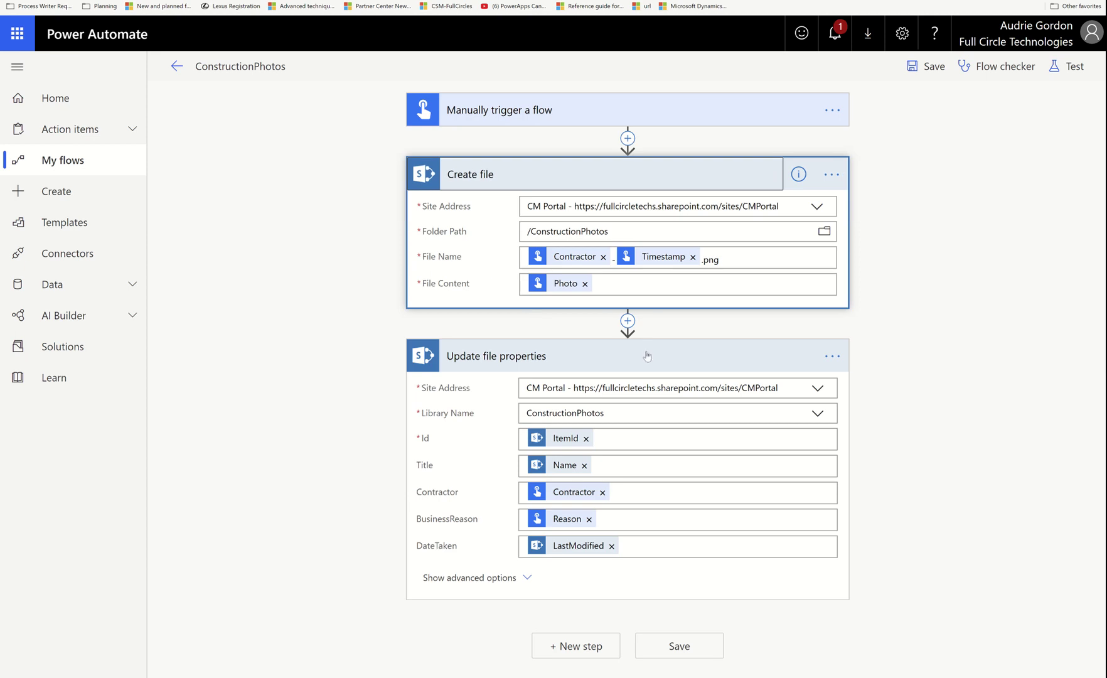
pyautogui.click(665, 110)
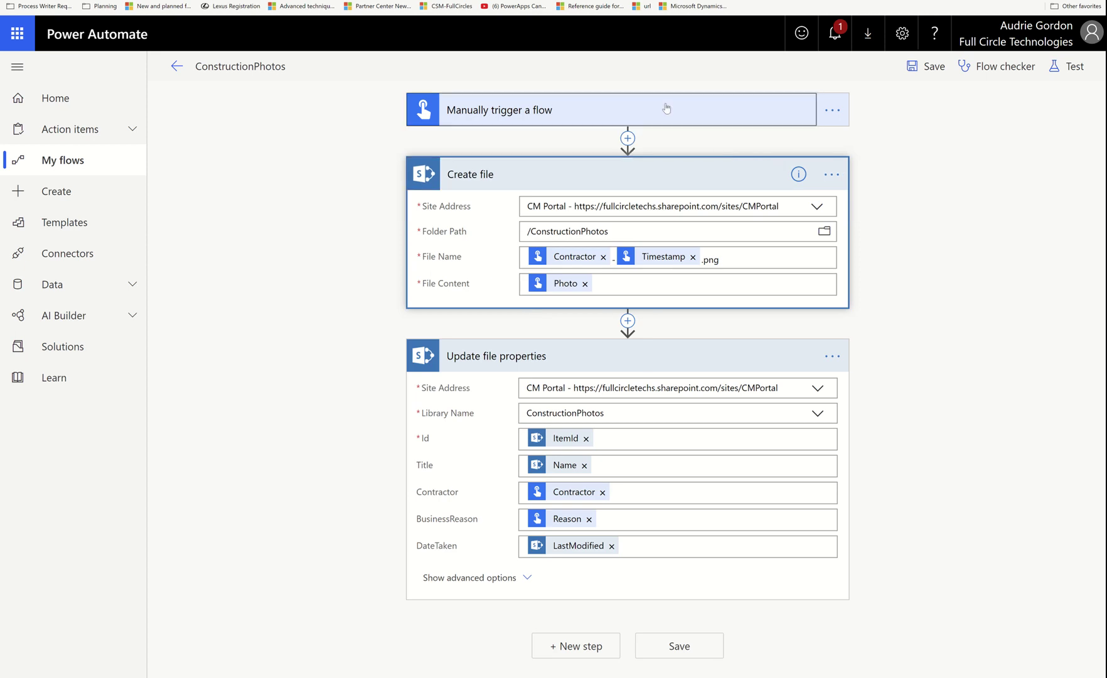
pyautogui.click(666, 109)
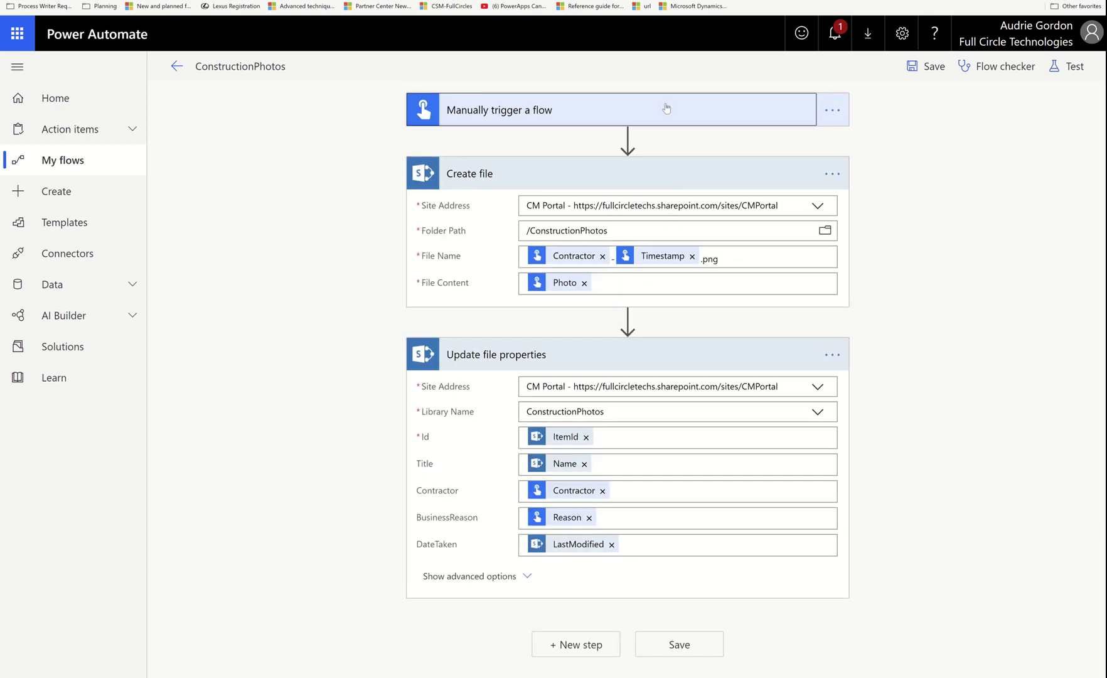
pyautogui.click(668, 180)
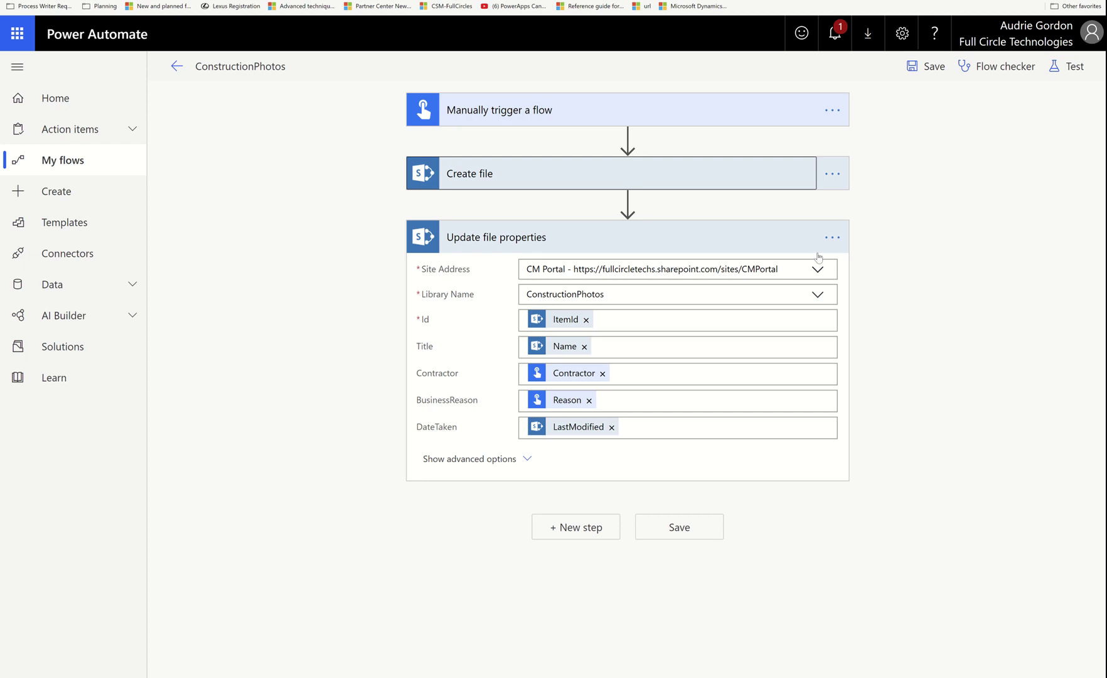
# - Copy the Update file properties action to the clipboard and paste it as a new step at the end of the flow
pyautogui.click(832, 237)
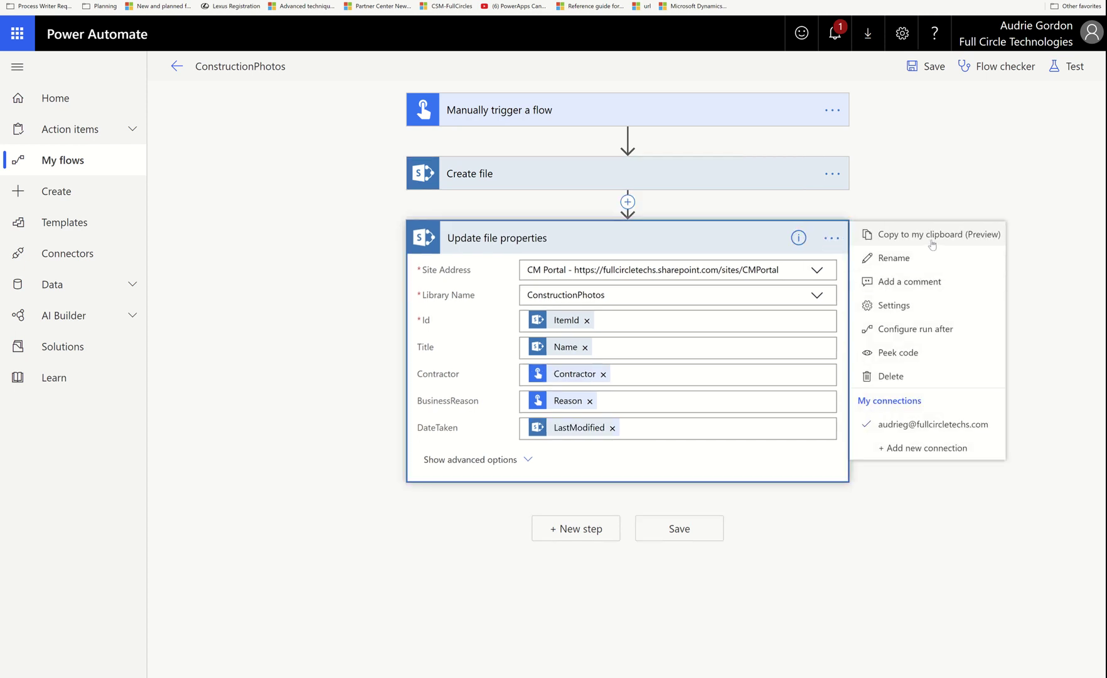
pyautogui.click(931, 241)
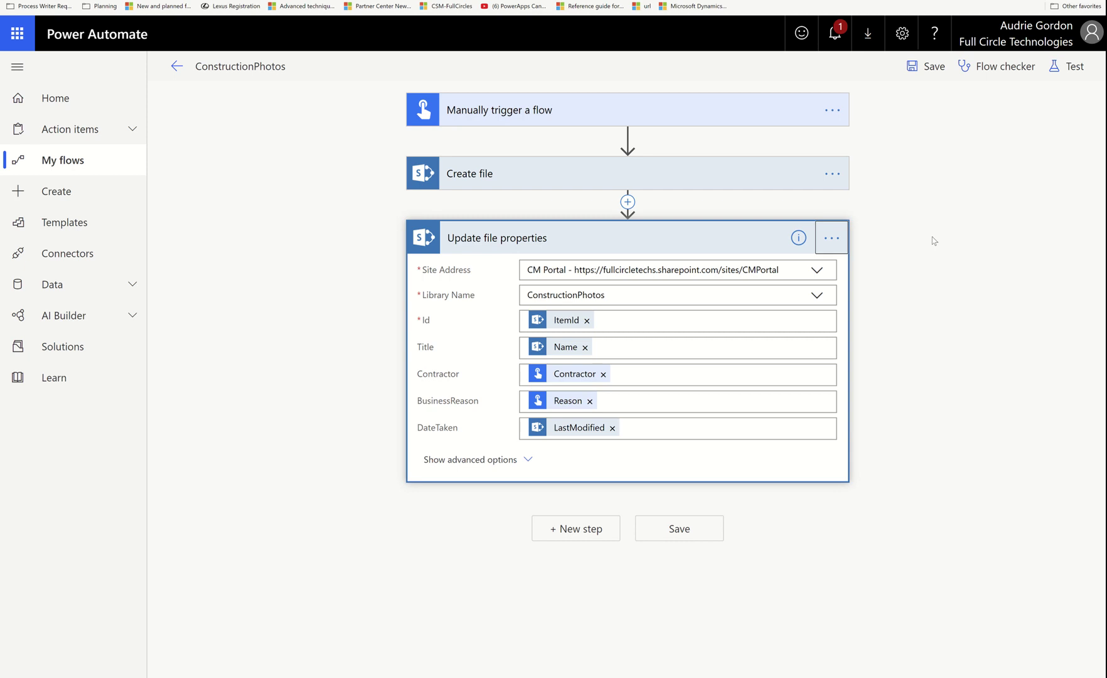
pyautogui.click(599, 524)
pyautogui.click(715, 370)
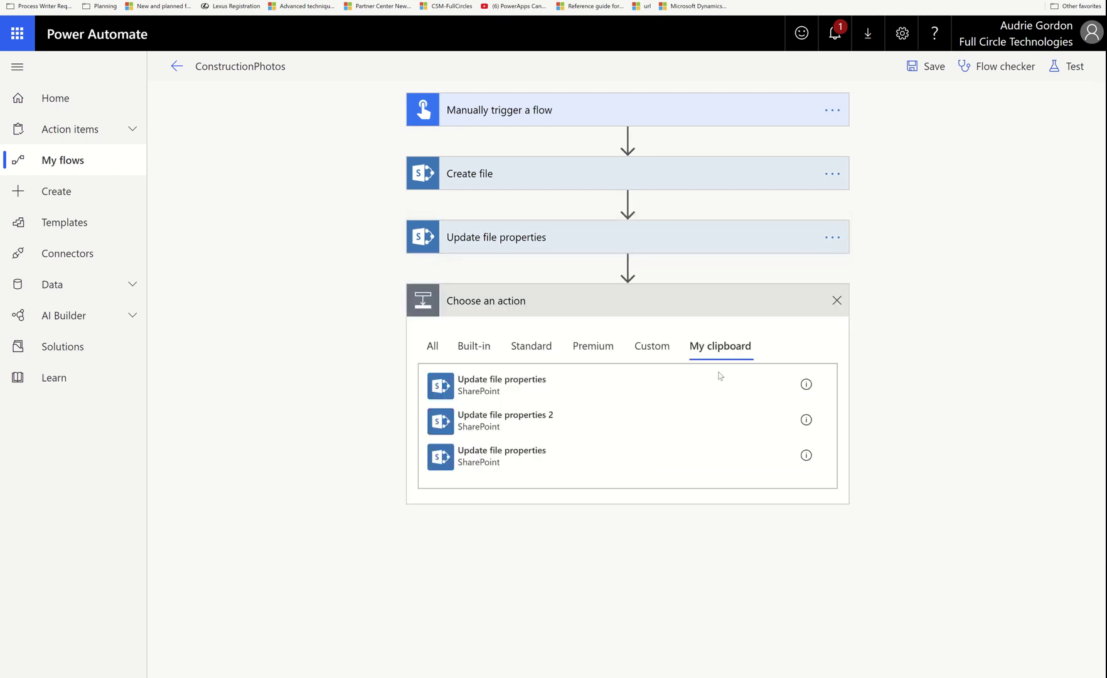
pyautogui.click(500, 390)
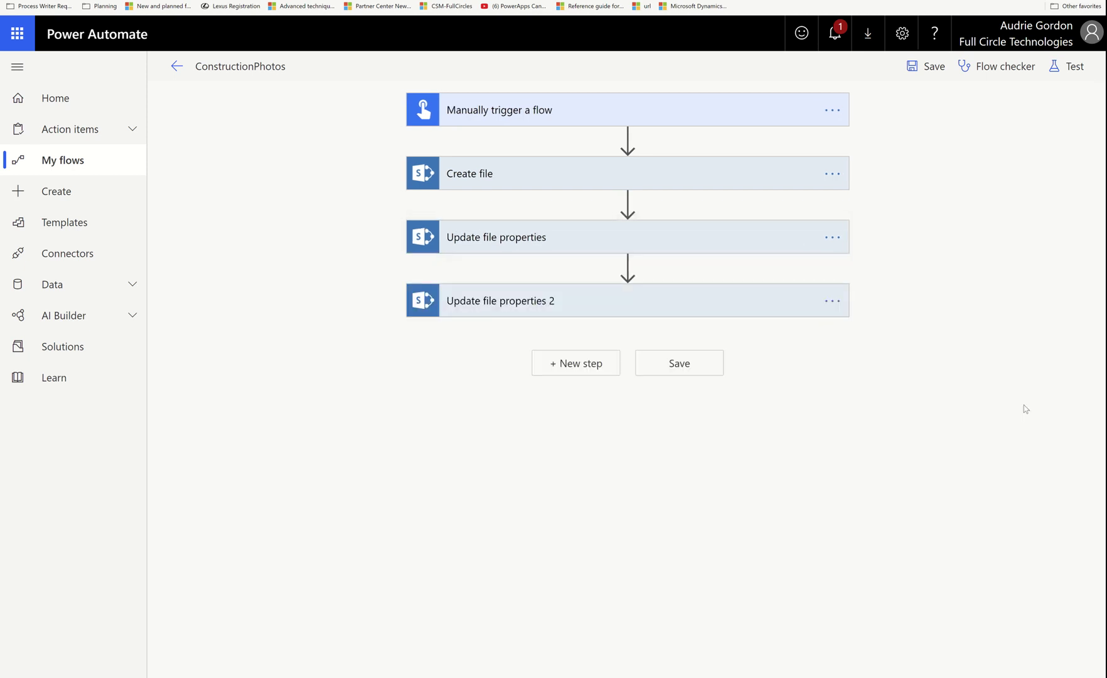
# - Examine the Update file properties 2 action's fields, available connections and advanced options
pyautogui.click(520, 300)
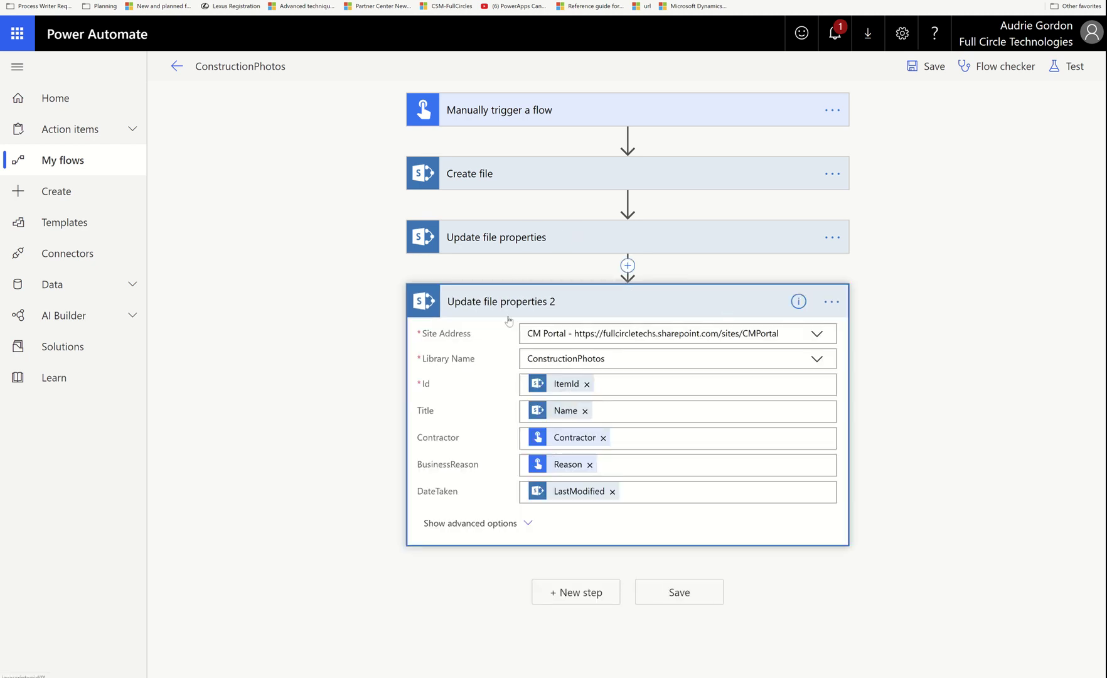
pyautogui.click(832, 303)
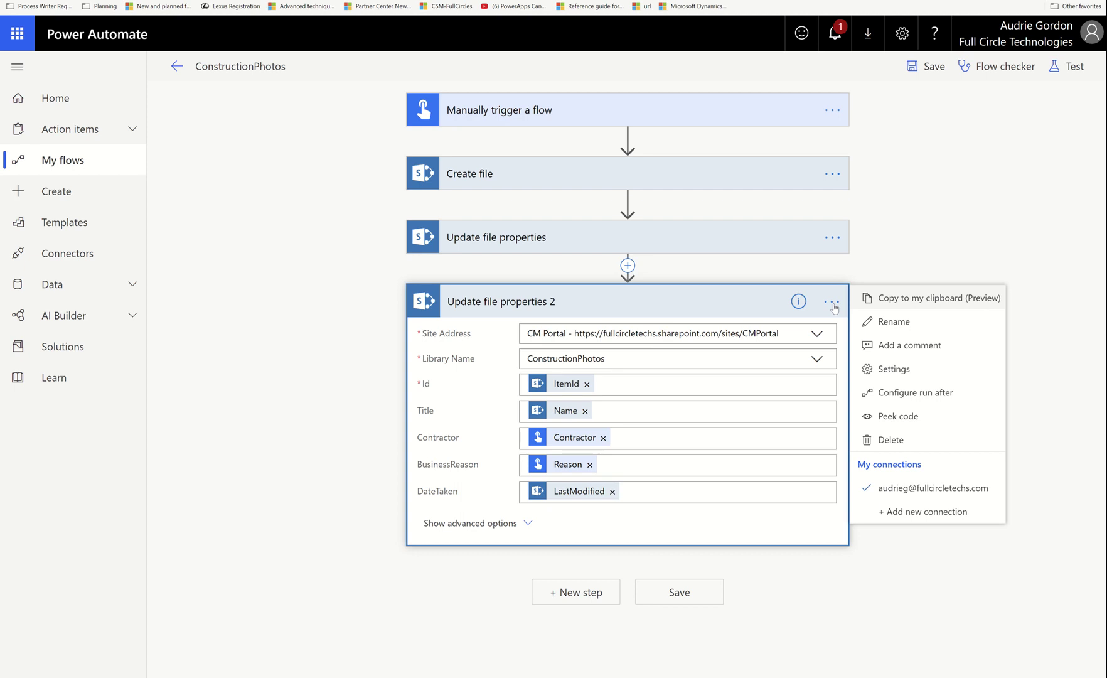
pyautogui.click(535, 530)
pyautogui.click(533, 526)
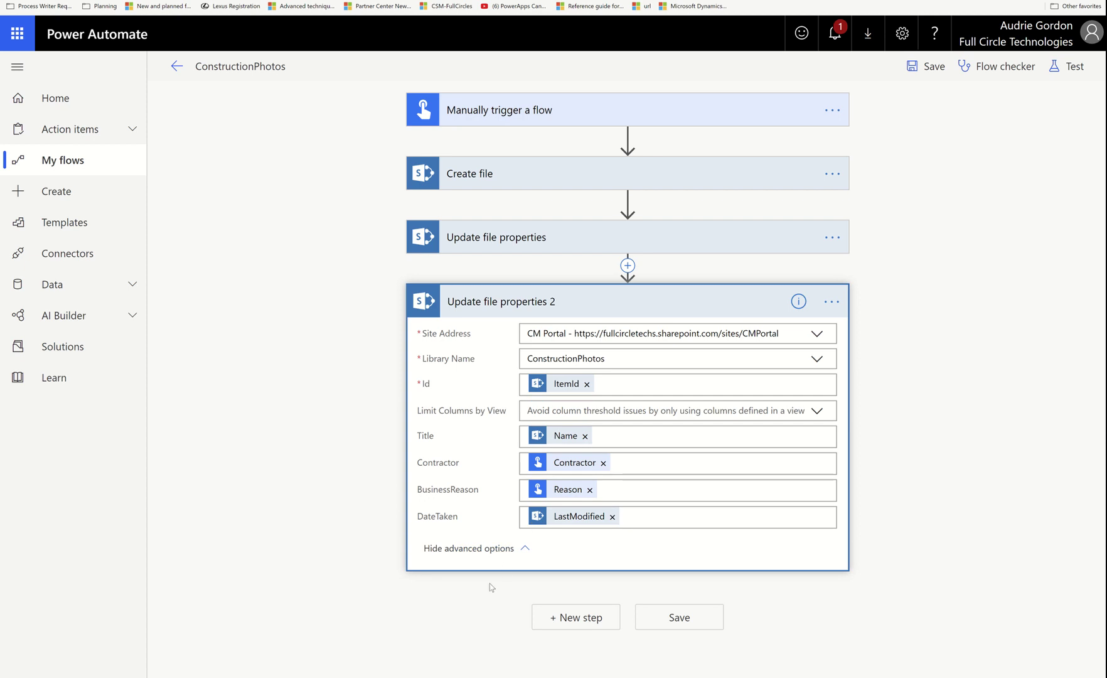
# - Add a new SharePoint connection to the Update file properties 2 action, signing in with the Full Circle Technologies account
pyautogui.click(832, 302)
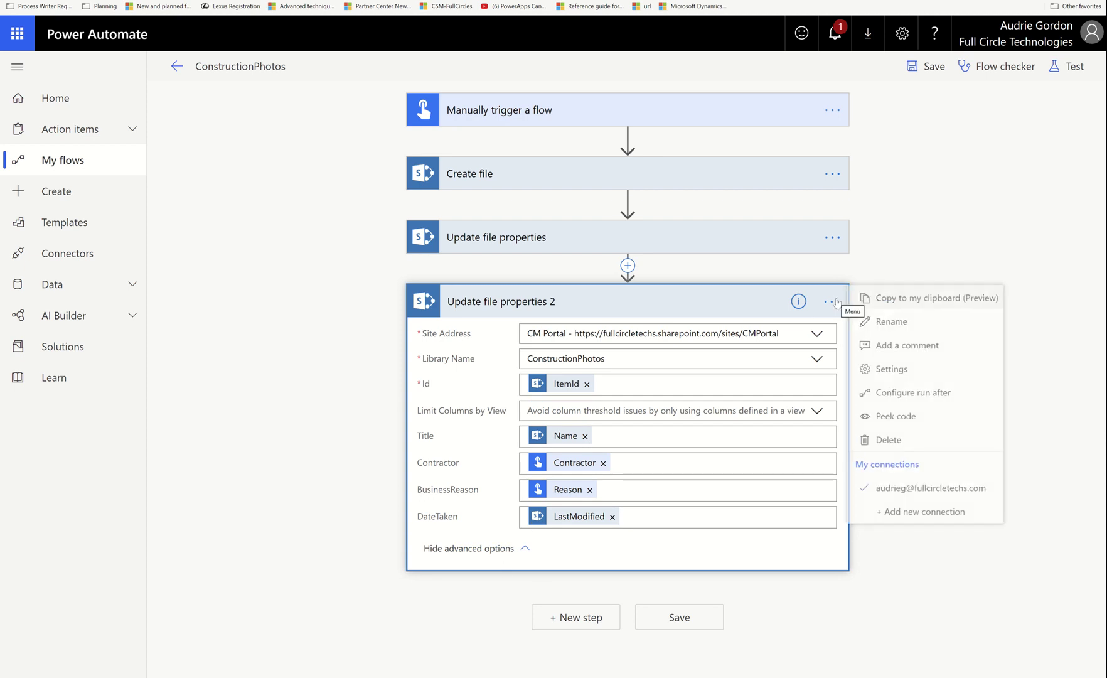
pyautogui.click(928, 511)
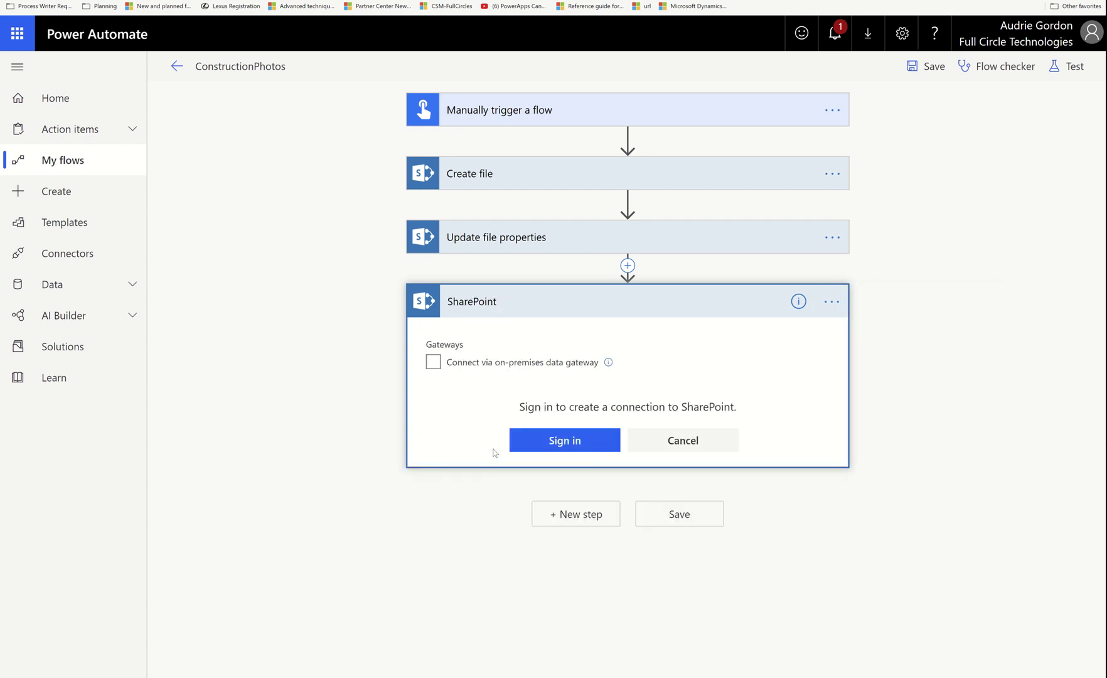
pyautogui.click(533, 441)
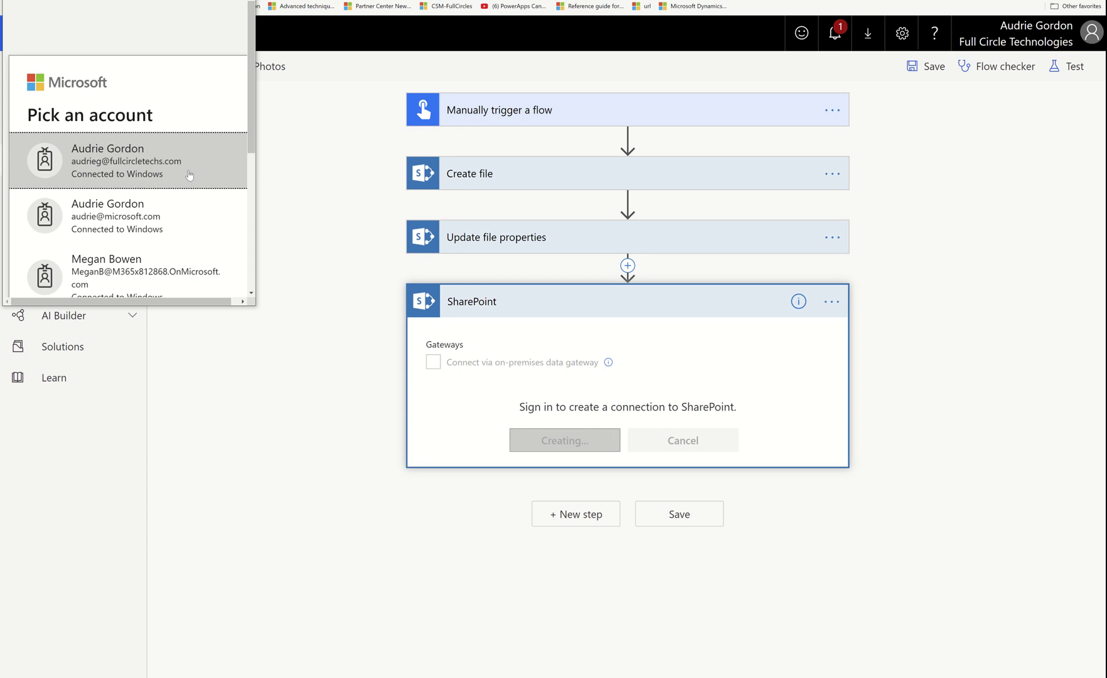
pyautogui.click(168, 159)
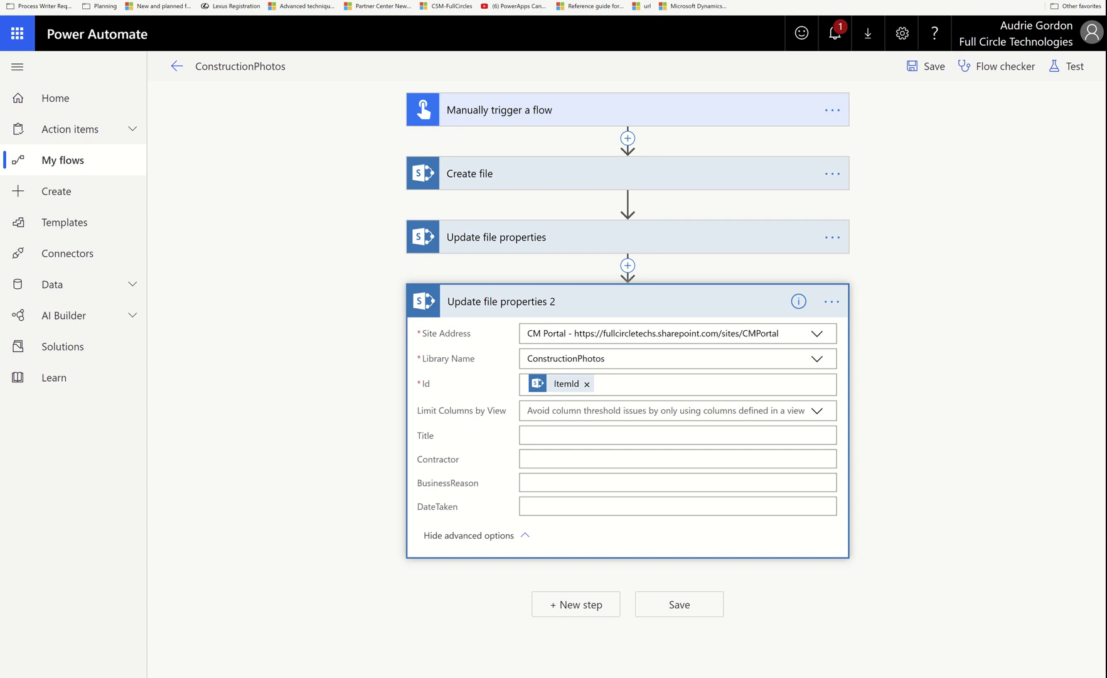
# - Delete the Update file properties 2 action from the ConstructionPhotos flow
pyautogui.click(831, 302)
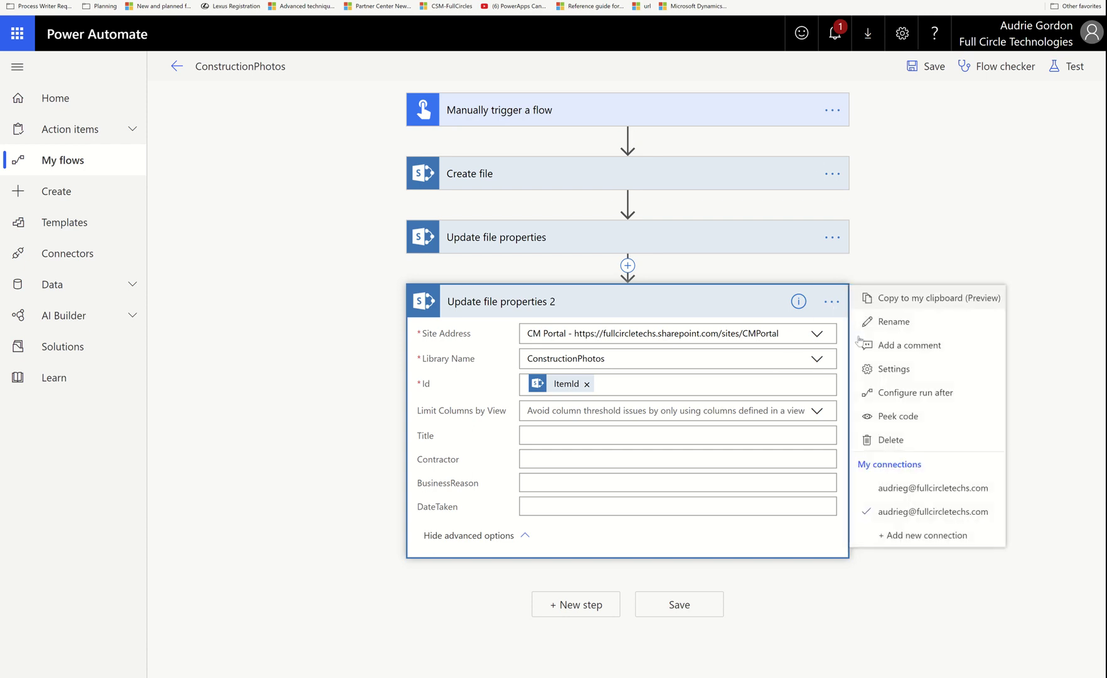
pyautogui.click(916, 438)
pyautogui.click(571, 383)
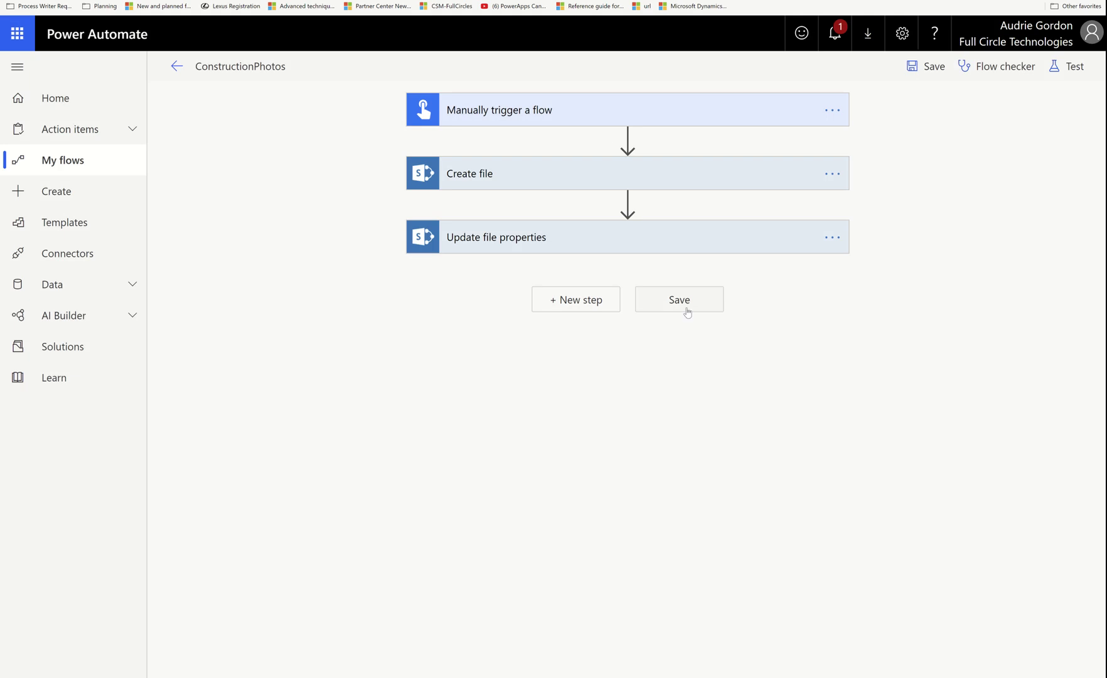
# - Open the Day 16 - Update Flow Connections flow for editing and examine its manual trigger and Get Flow action
pyautogui.click(41, 164)
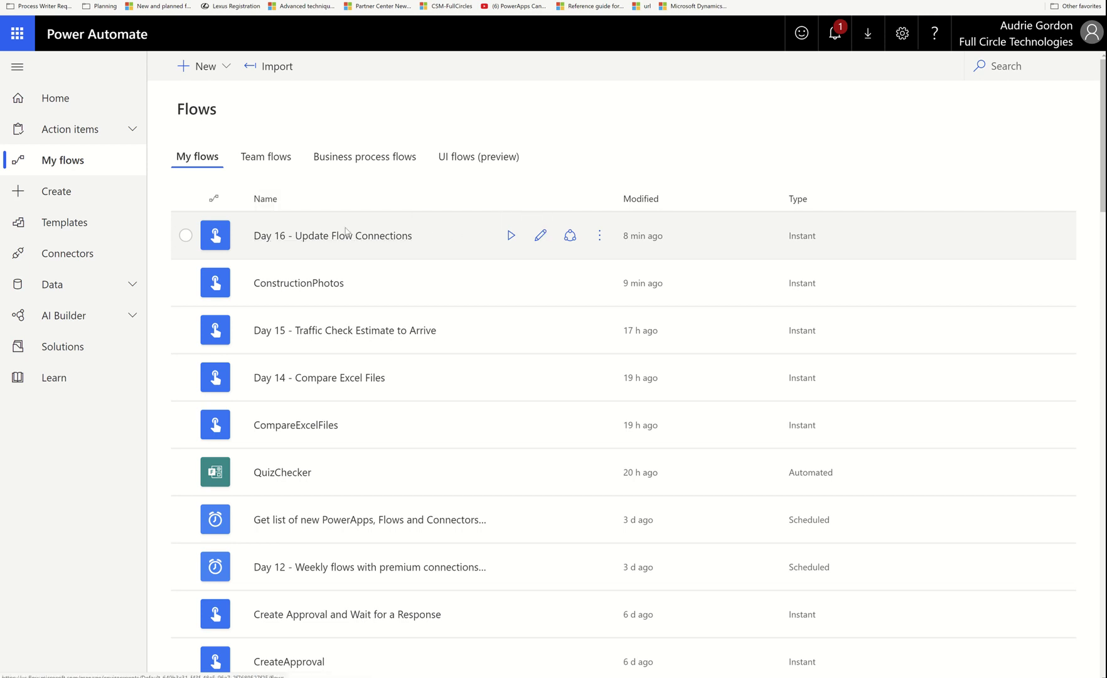
pyautogui.click(545, 243)
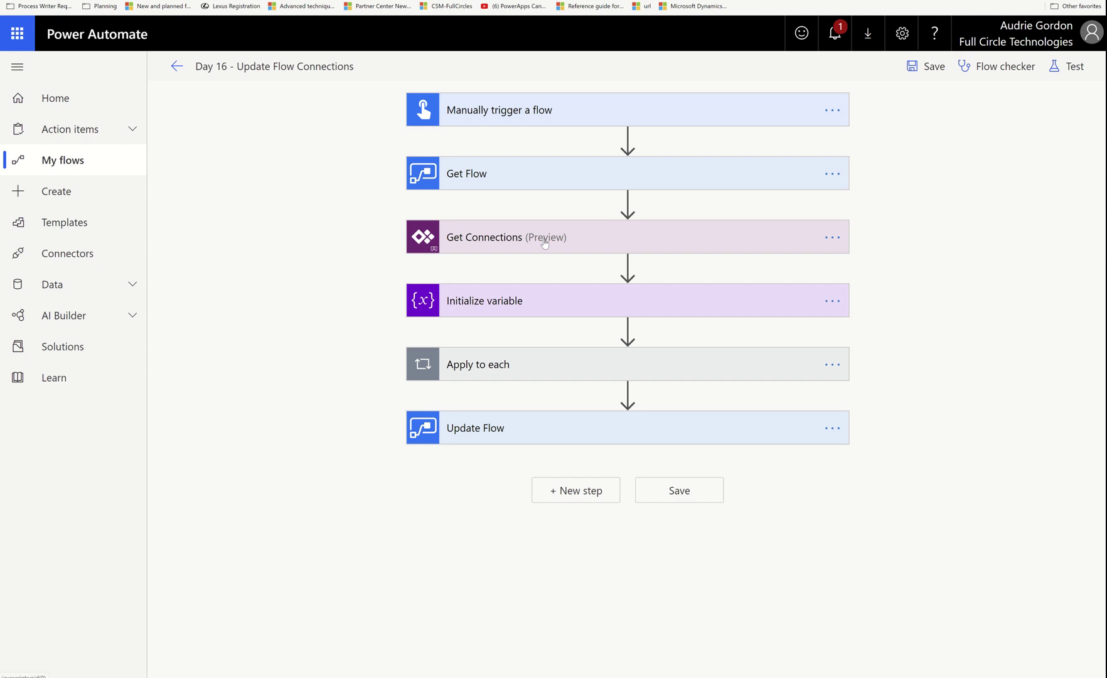
pyautogui.click(583, 106)
pyautogui.click(583, 107)
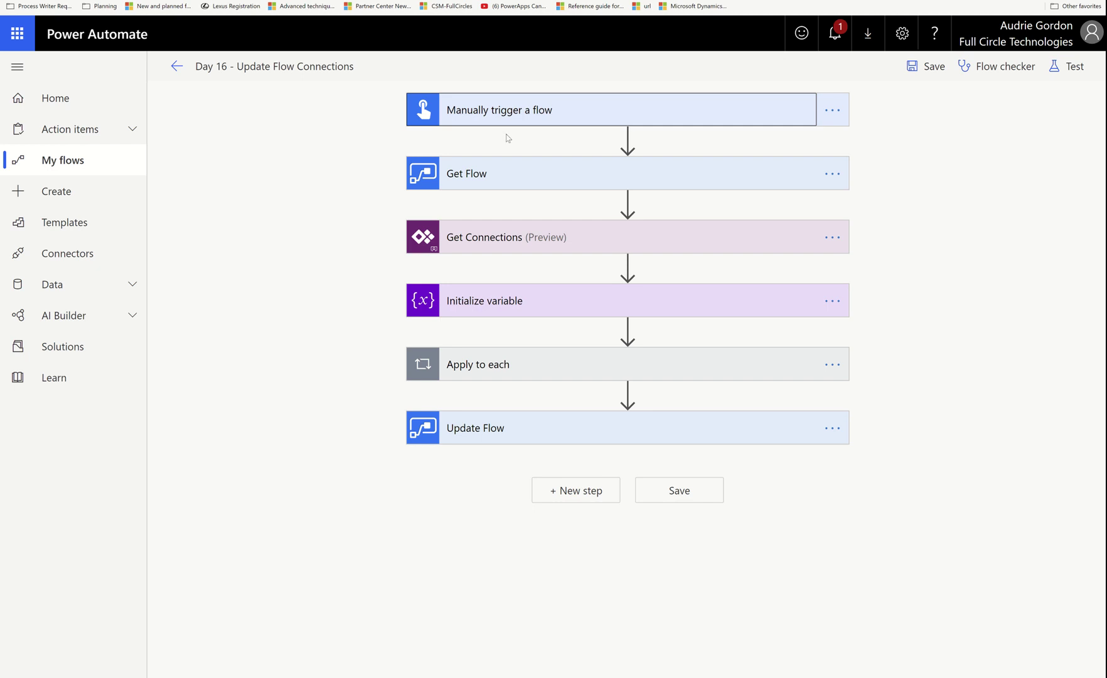
pyautogui.click(495, 175)
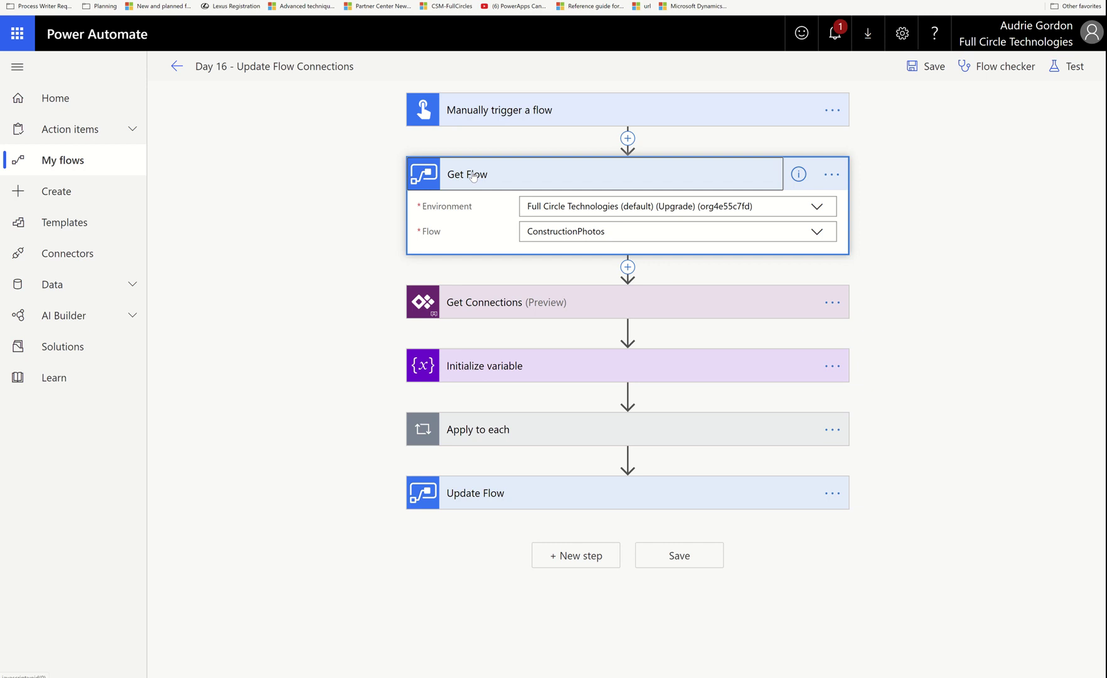
# - View the details page of the Day 16 - Update Flow Connections flow, and reopen it for editing with the Get Flow settings shown
pyautogui.click(85, 164)
pyautogui.click(339, 236)
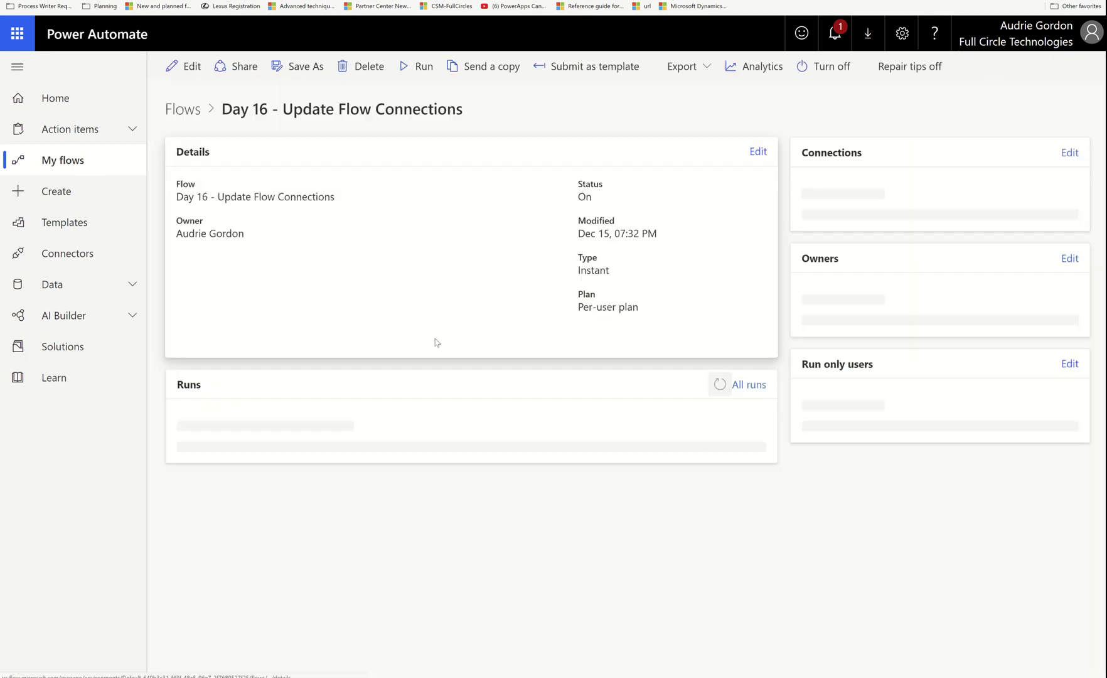
pyautogui.click(100, 164)
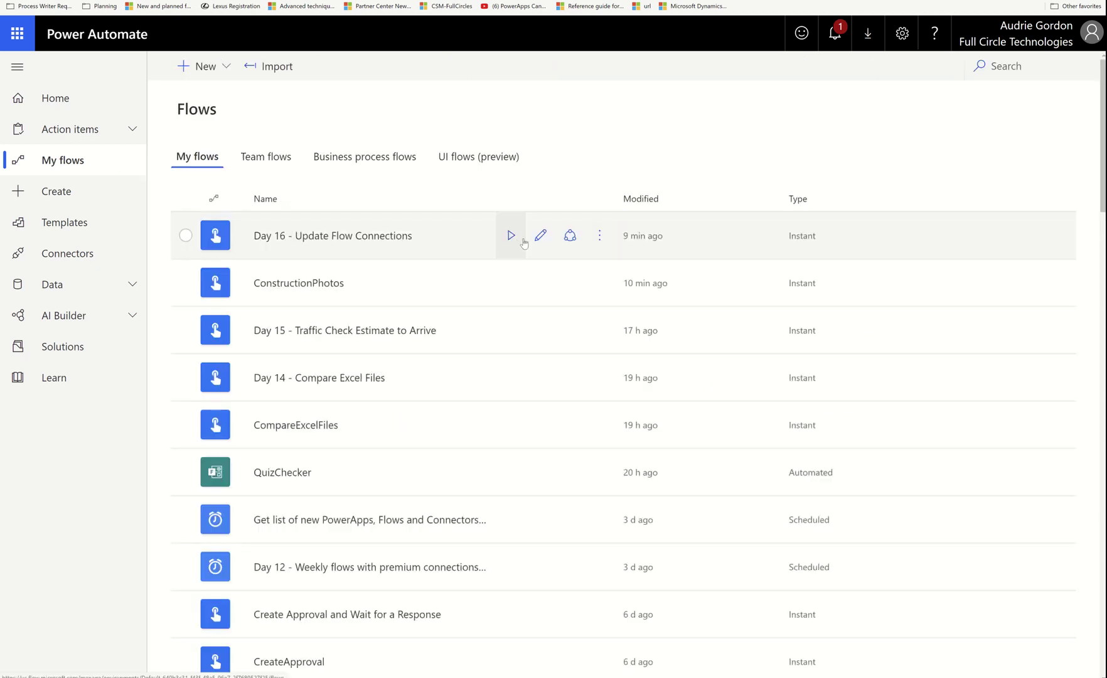
pyautogui.click(377, 239)
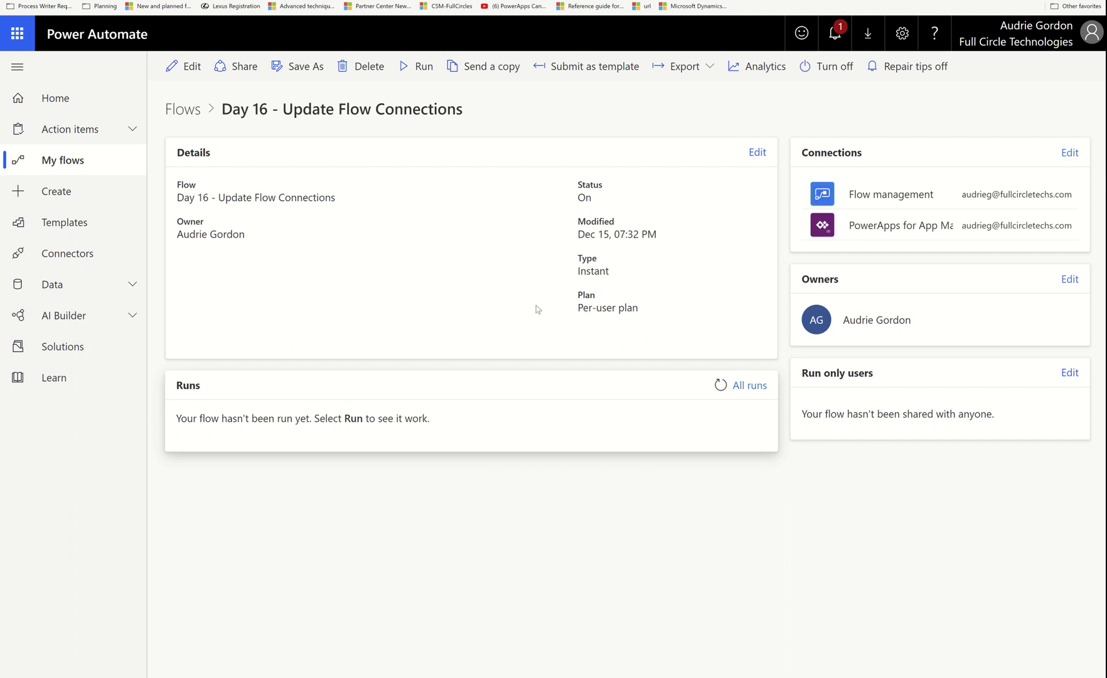
pyautogui.click(179, 66)
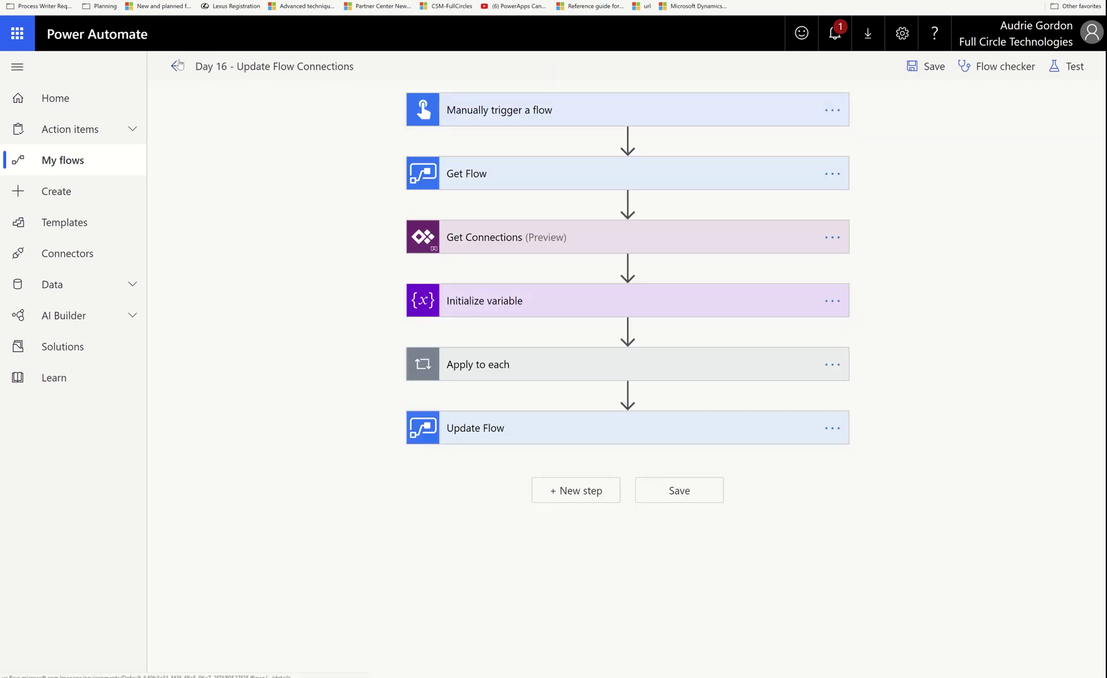
pyautogui.click(523, 171)
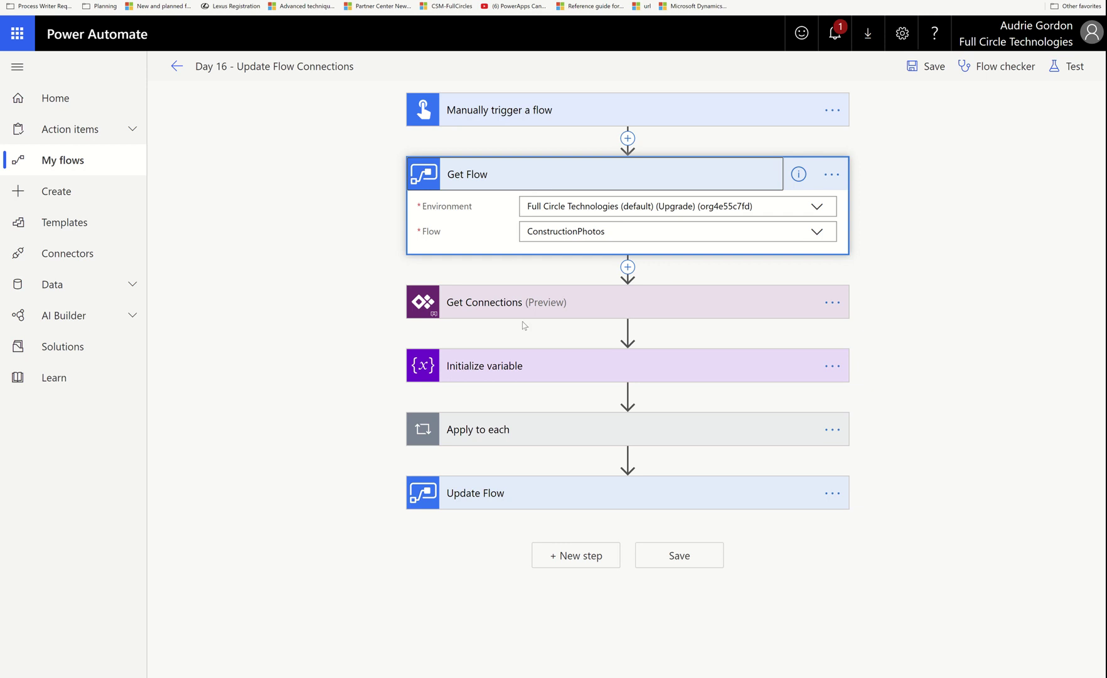
# - Show the advanced options of the Get Connections action and open its reference documentation to examine the PowerApps for App Makers connector
pyautogui.click(532, 303)
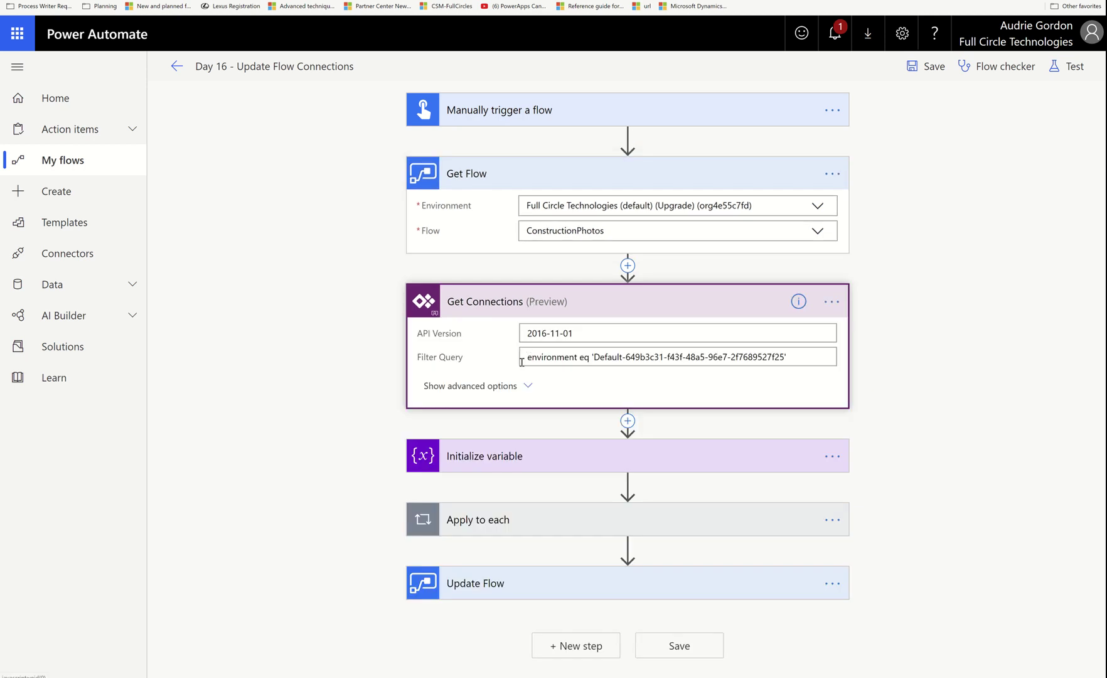
pyautogui.click(520, 385)
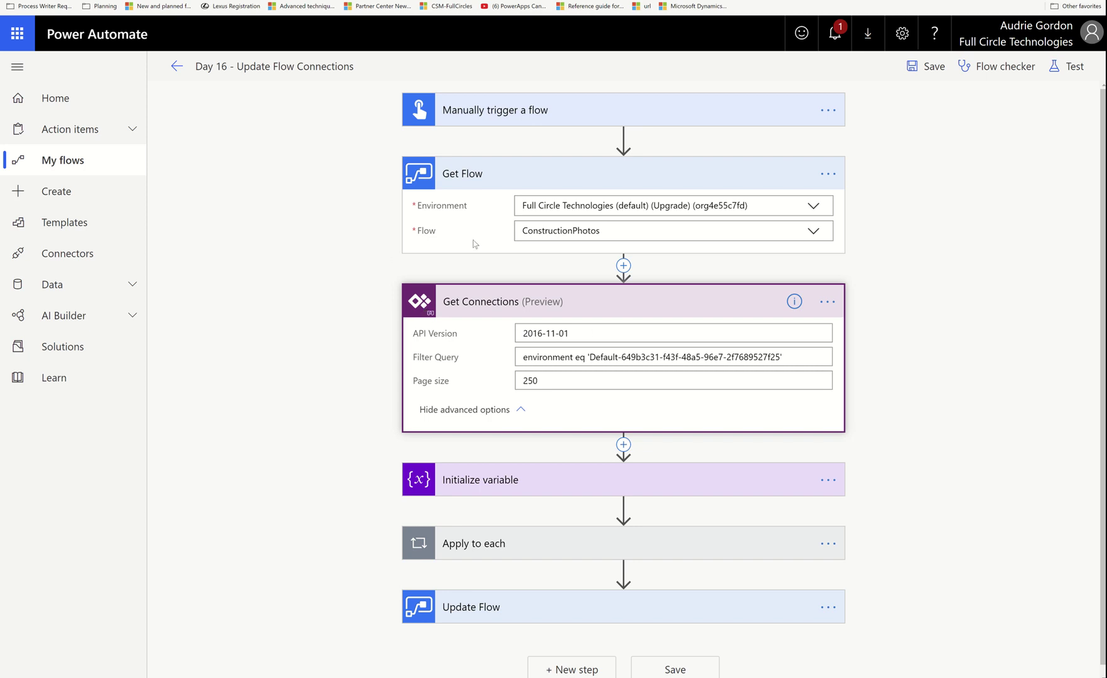
pyautogui.moveTo(795, 302)
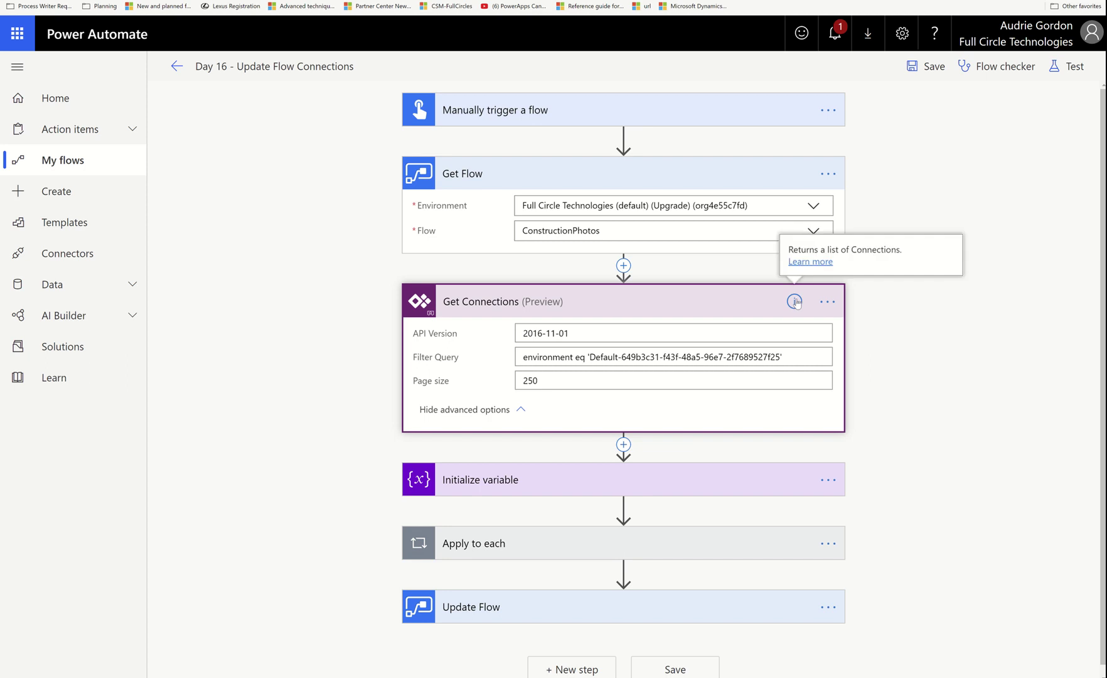
pyautogui.click(810, 261)
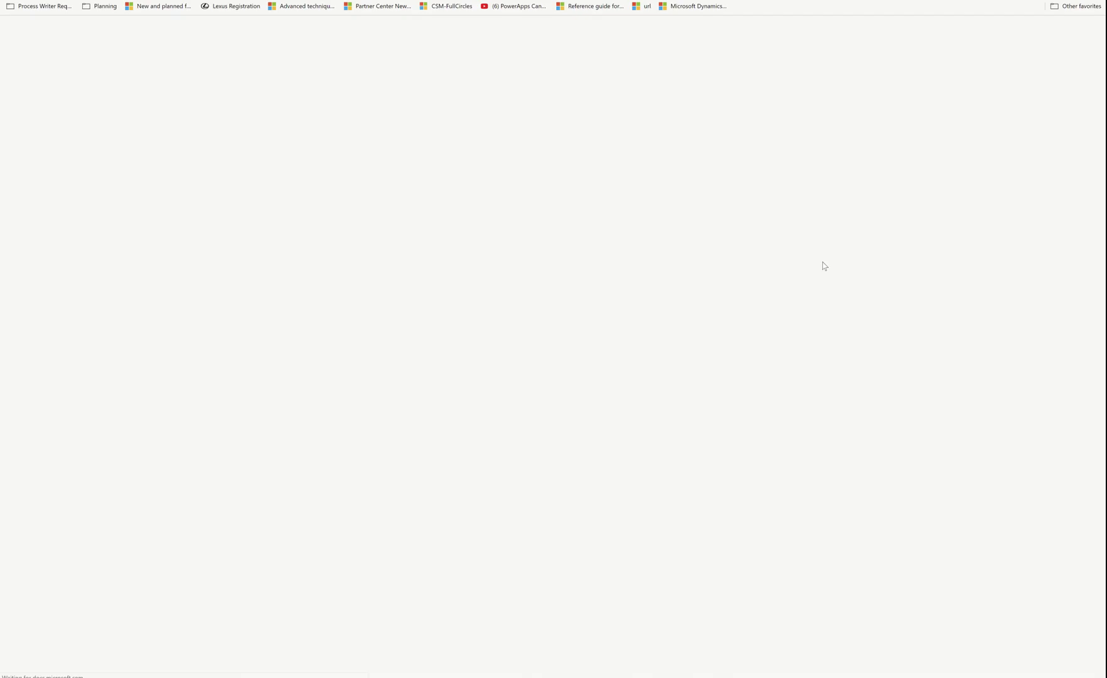
pyautogui.scroll(15, 775, 381)
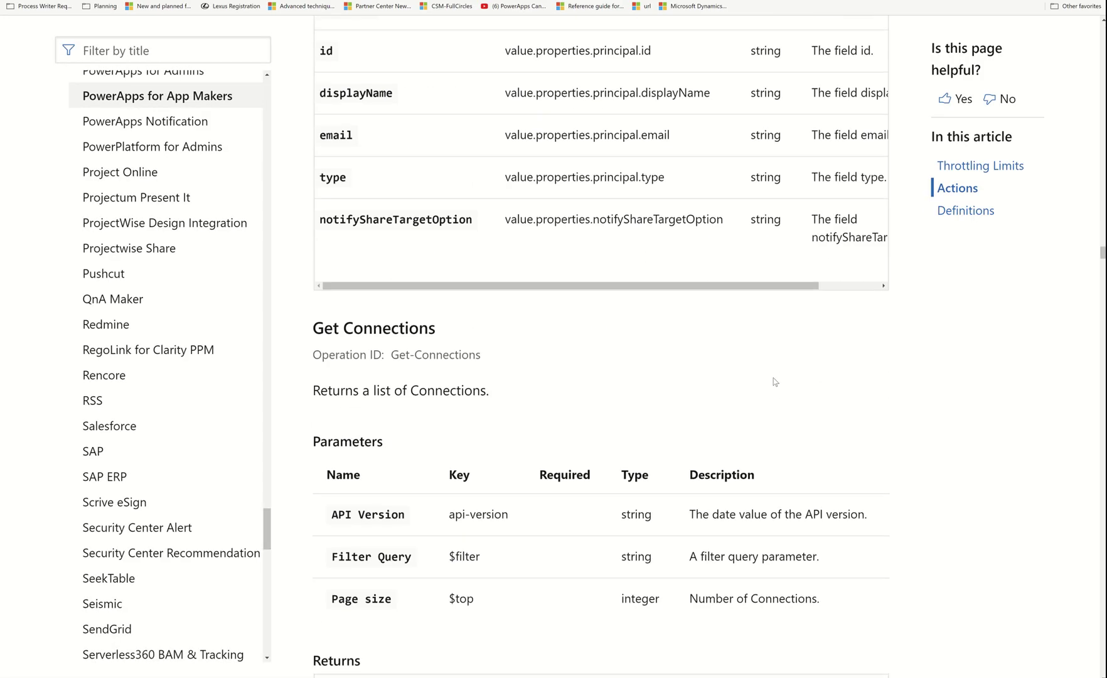
pyautogui.scroll(20, 775, 381)
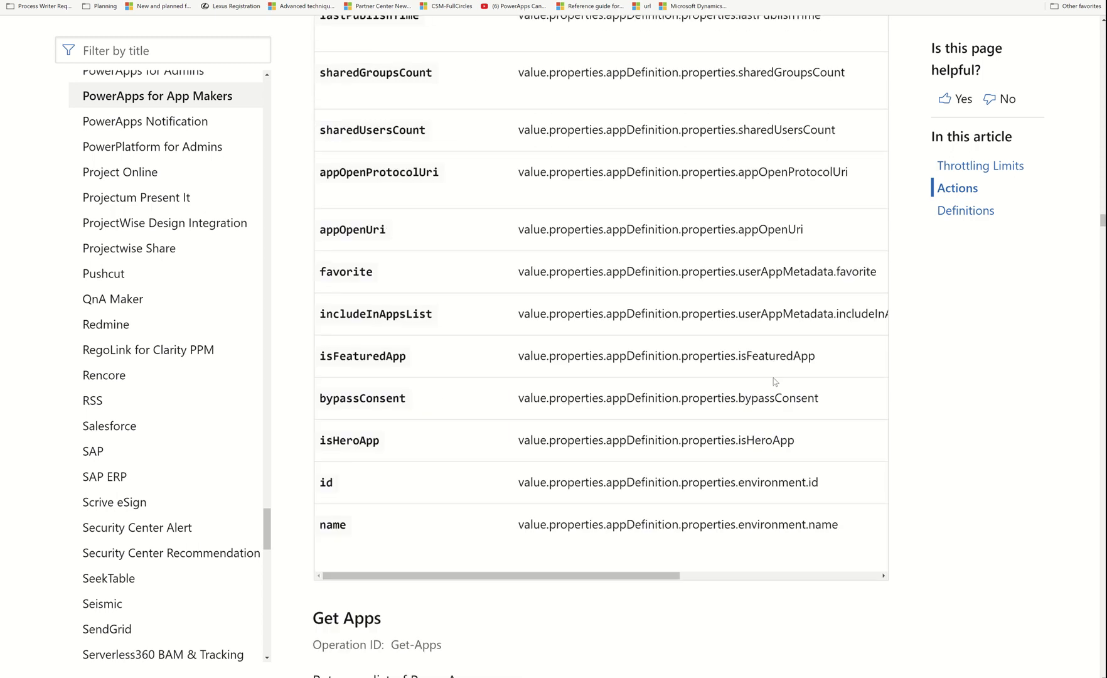
pyautogui.scroll(20, 775, 399)
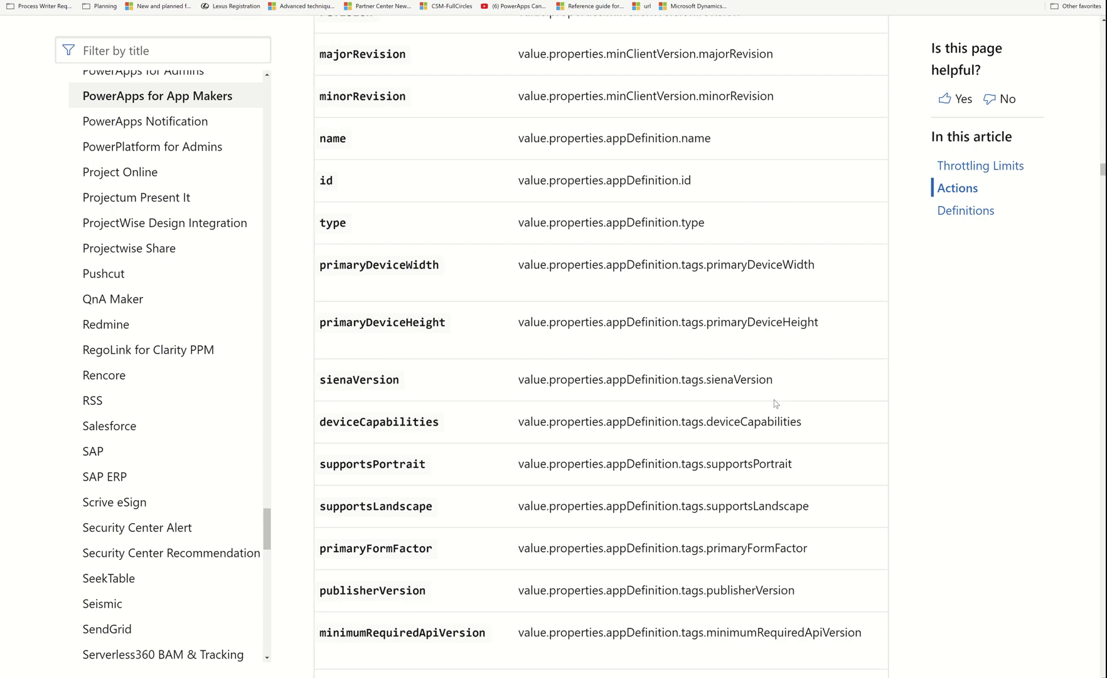
pyautogui.scroll(20, 776, 404)
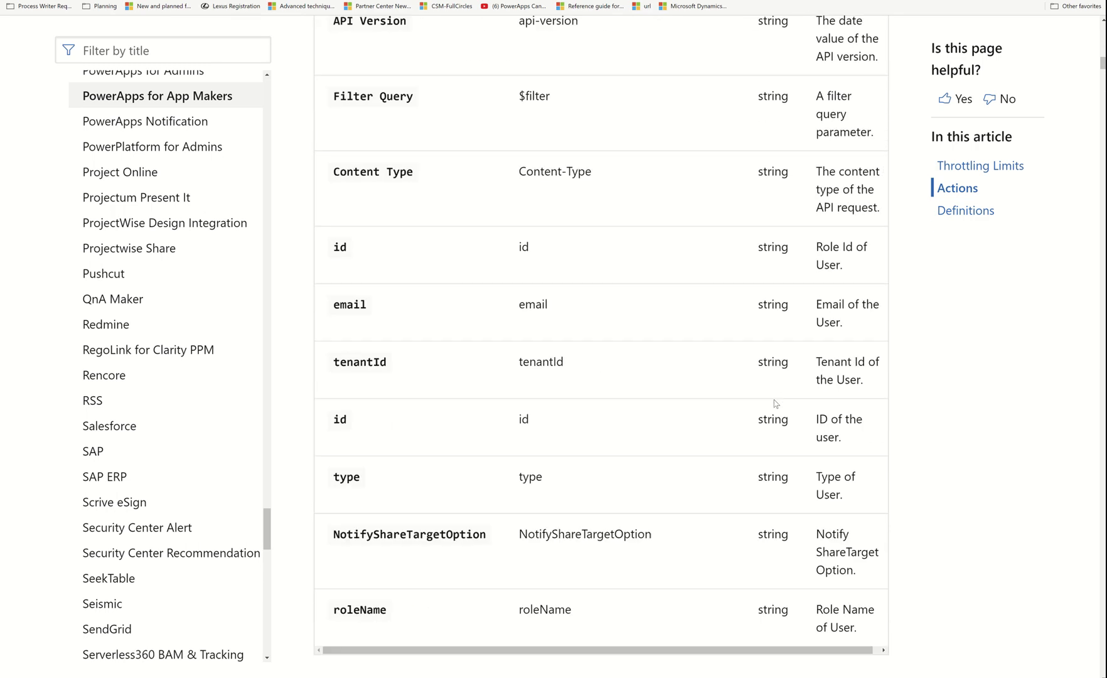
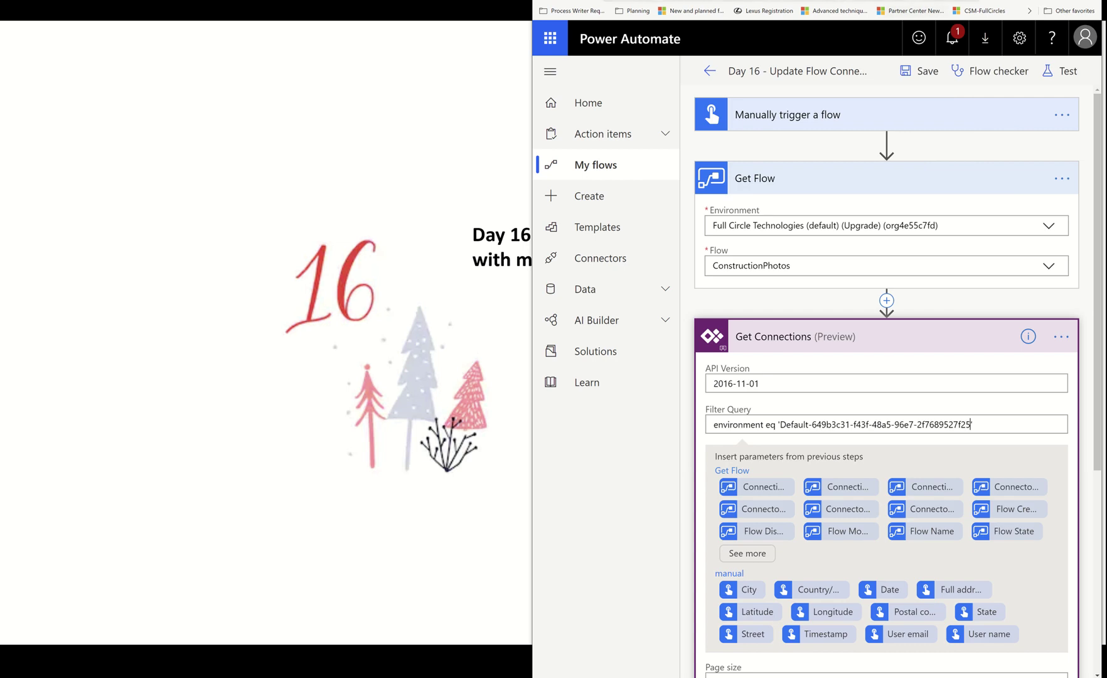
# - Move and widen the browser window so the address bar shows, and open Power Automate in a separate browser tab
pyautogui.moveTo(873, 23); pyautogui.dragTo(872, 74)
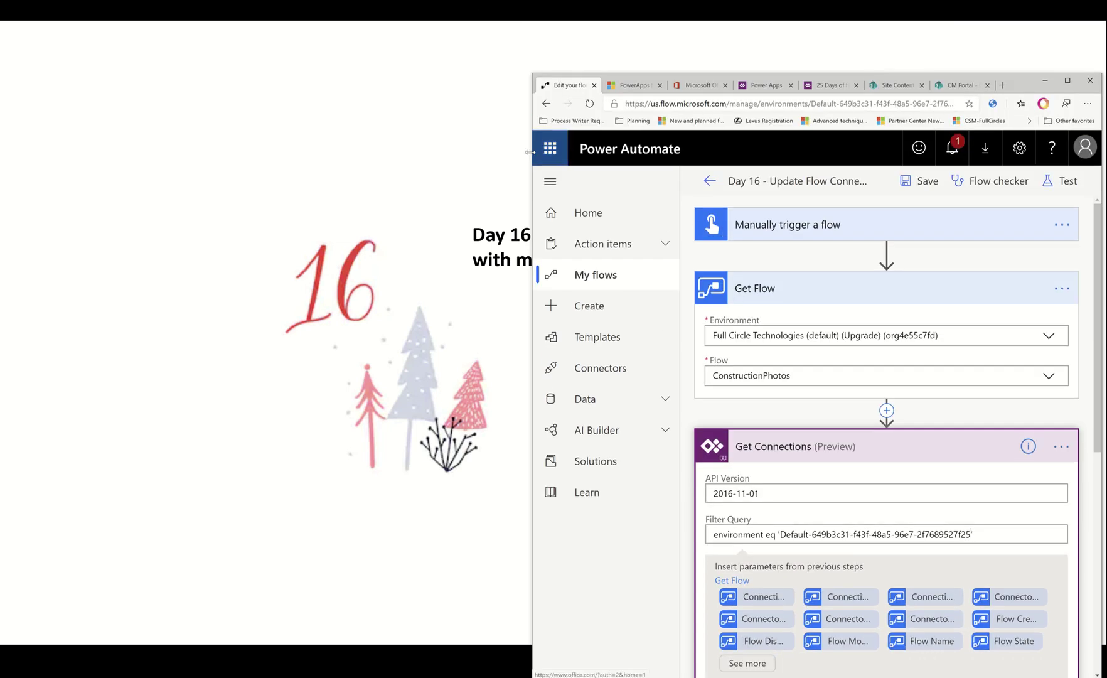
pyautogui.moveTo(530, 151); pyautogui.dragTo(4, 196)
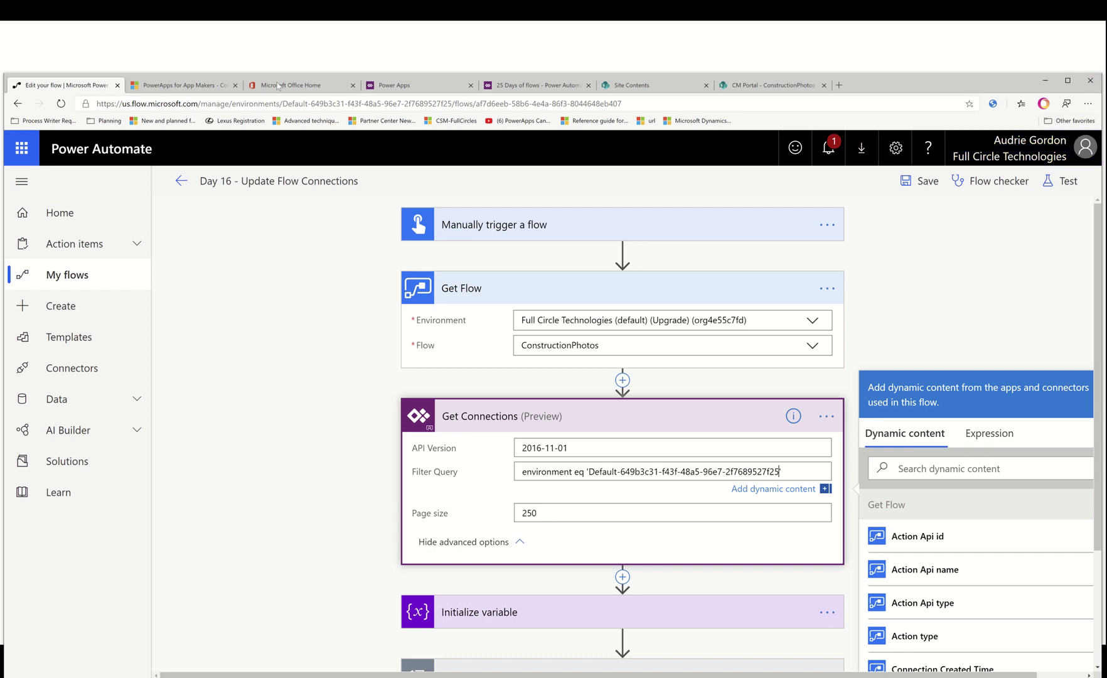
pyautogui.click(160, 86)
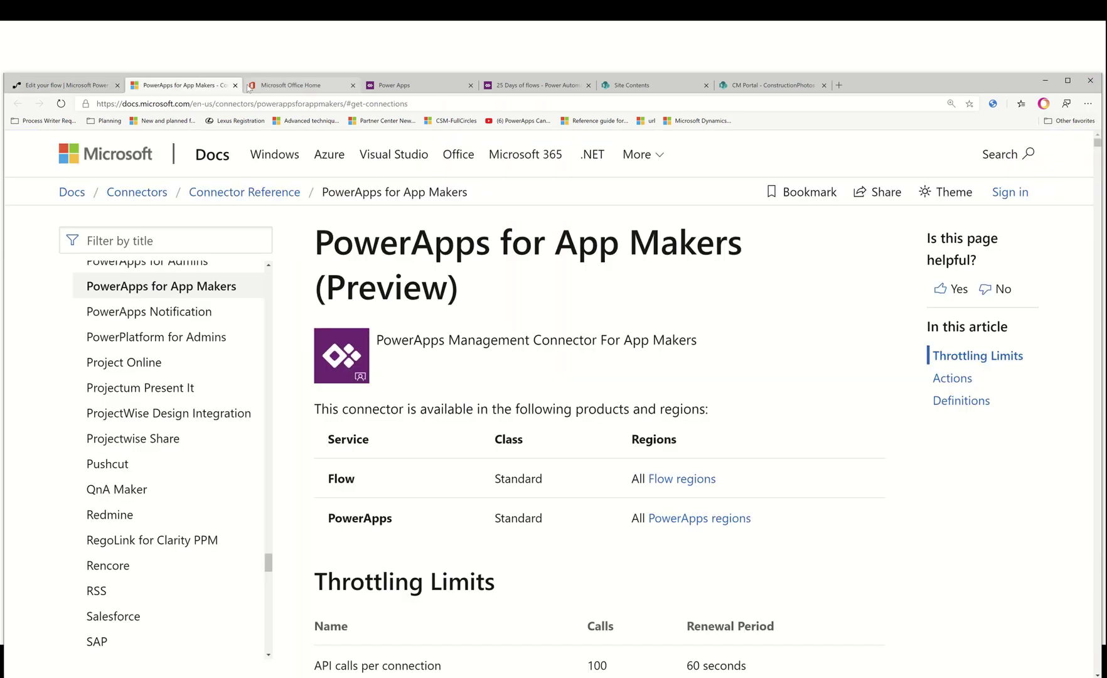
pyautogui.click(291, 85)
pyautogui.click(243, 435)
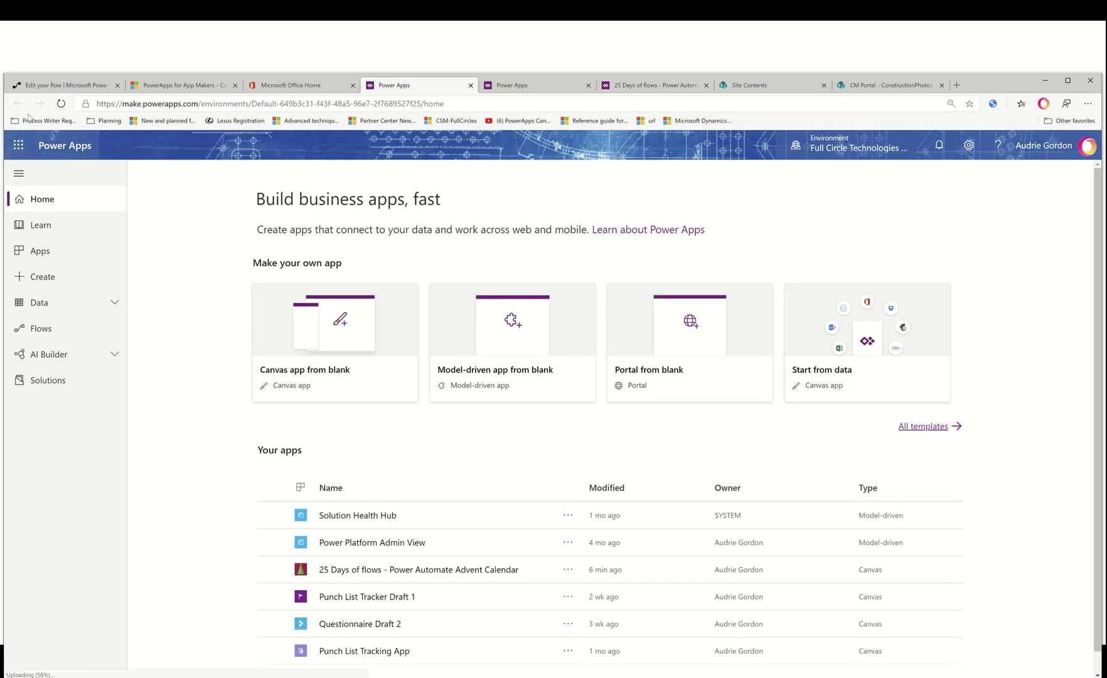
pyautogui.click(18, 145)
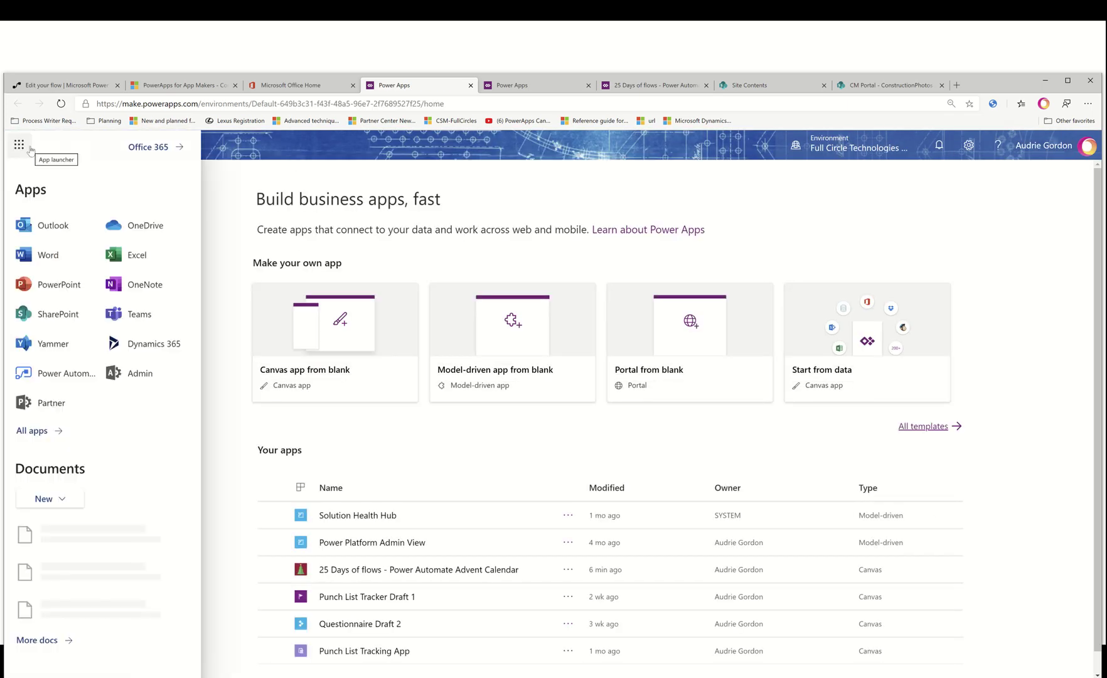
pyautogui.click(63, 373)
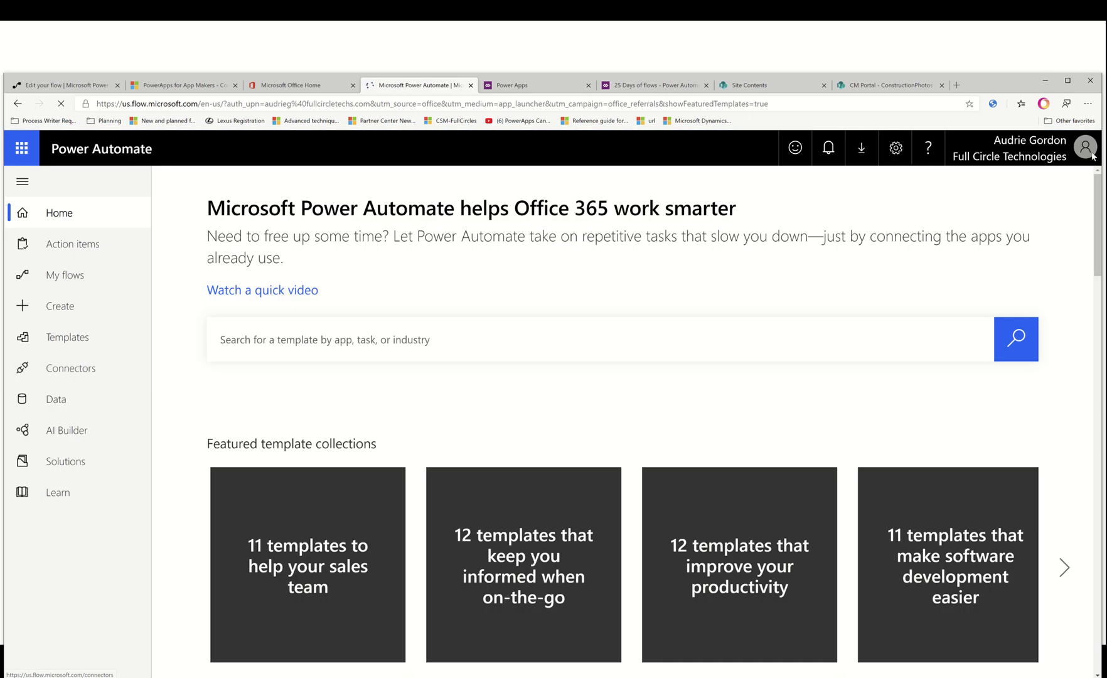
# - Switch to the CDS Demonstrations environment, view its own flows, and select the environment ID in the page address
pyautogui.click(1049, 158)
pyautogui.click(1000, 300)
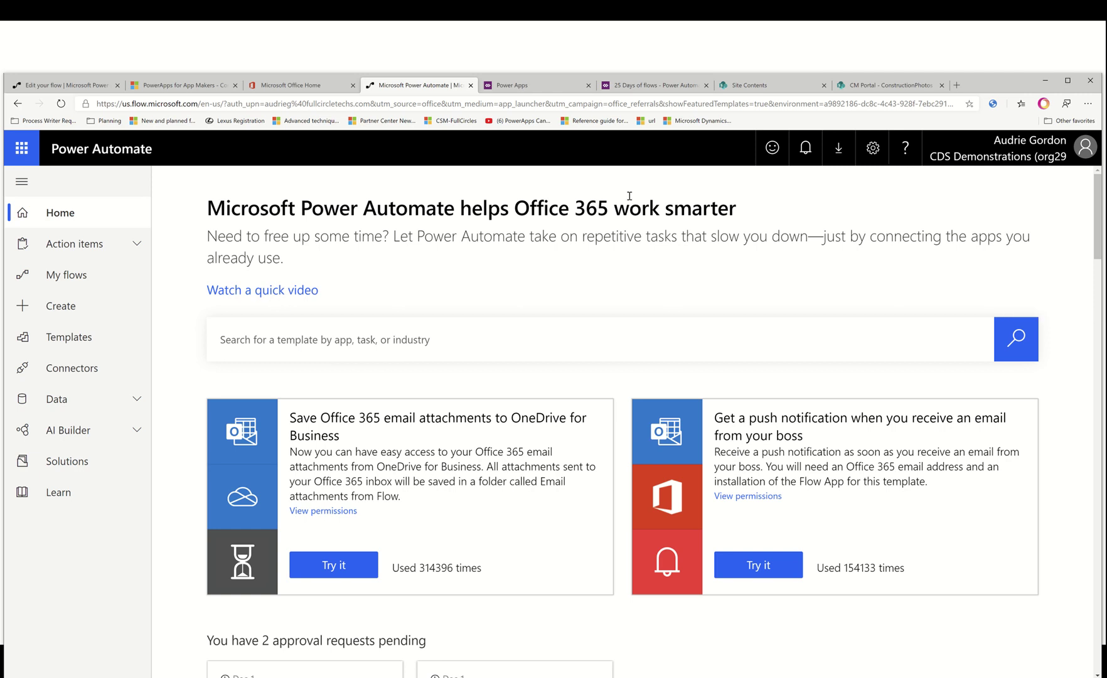
pyautogui.click(100, 287)
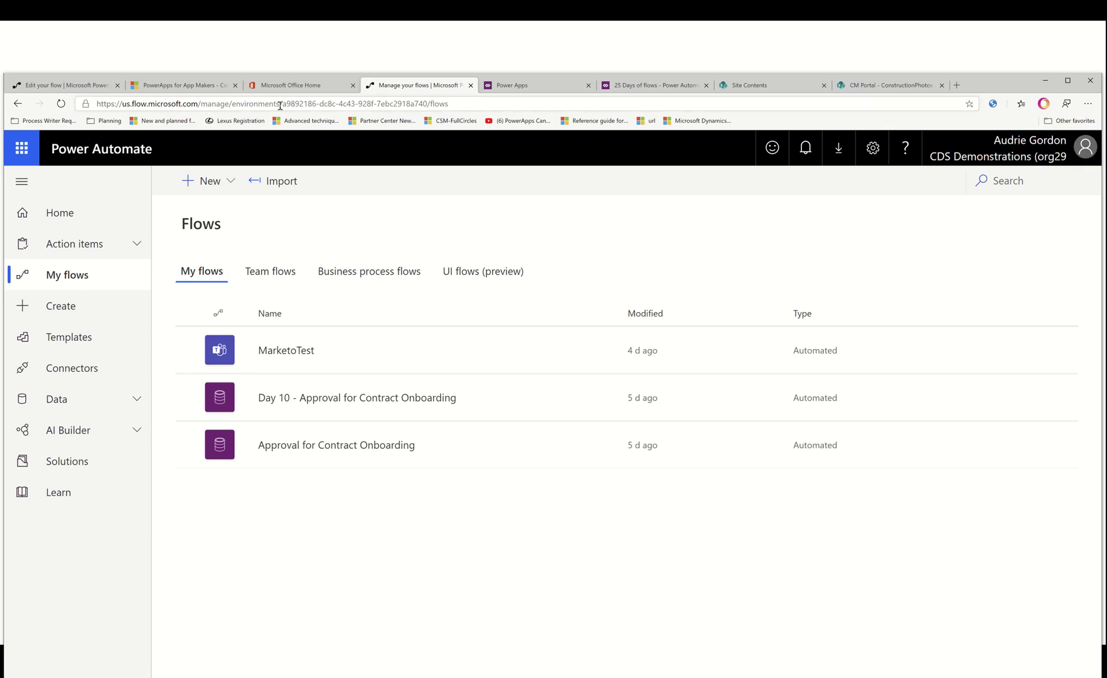
pyautogui.moveTo(283, 106); pyautogui.dragTo(427, 108)
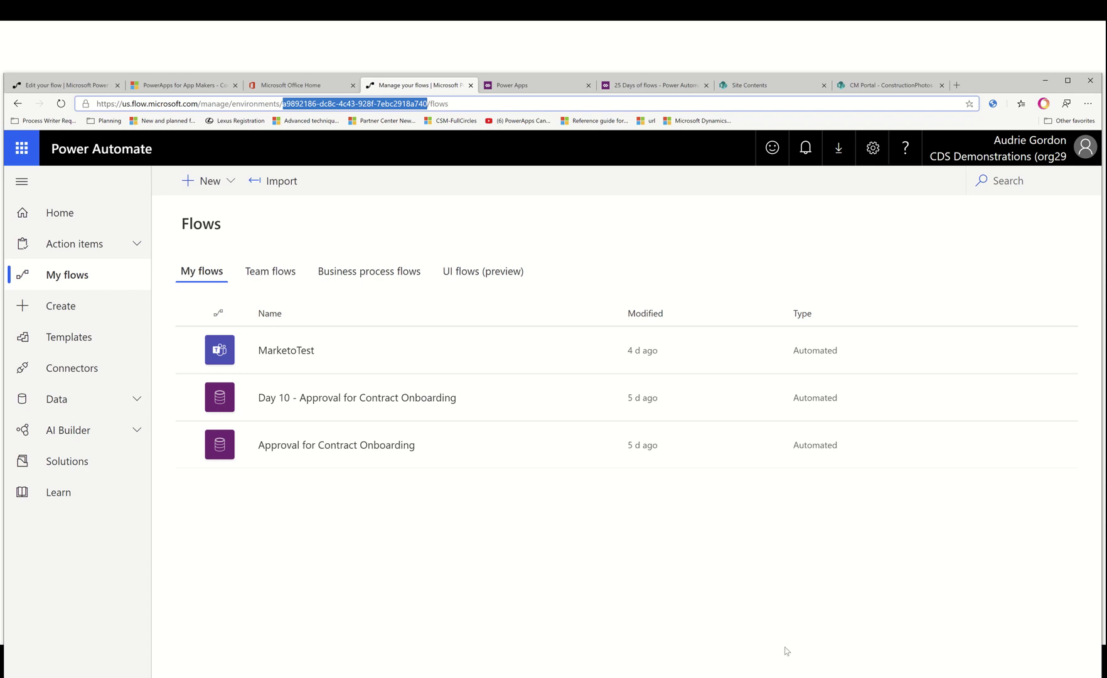
# - Switch to the default Full Circle Technologies environment and select its environment ID in the page address
pyautogui.click(1004, 150)
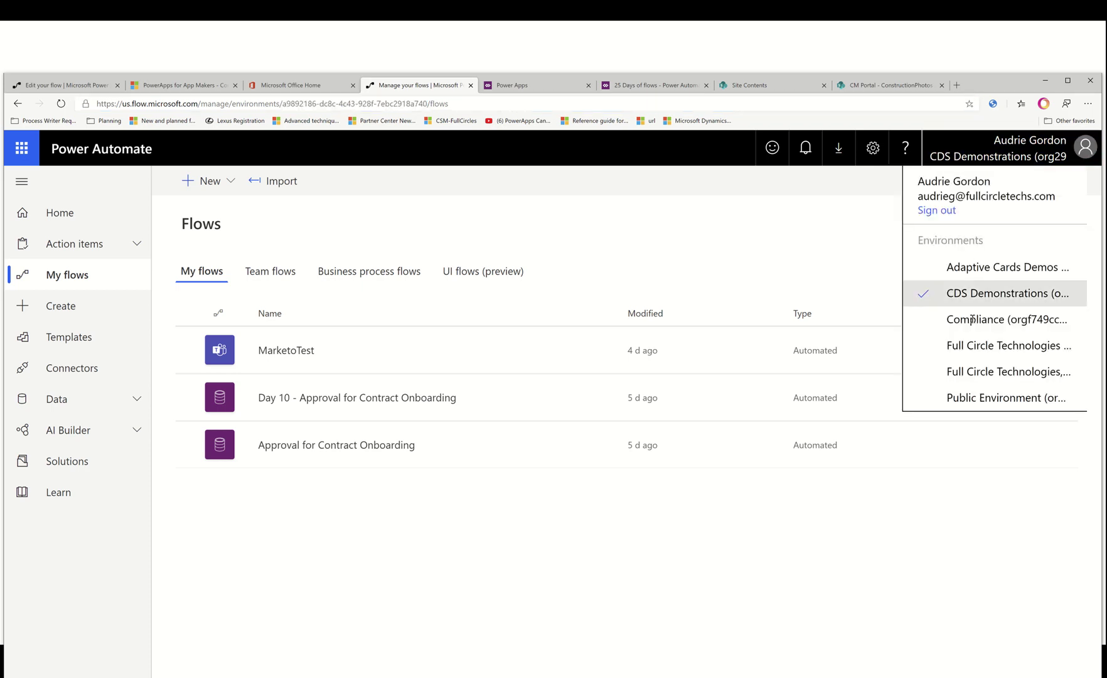
pyautogui.click(972, 346)
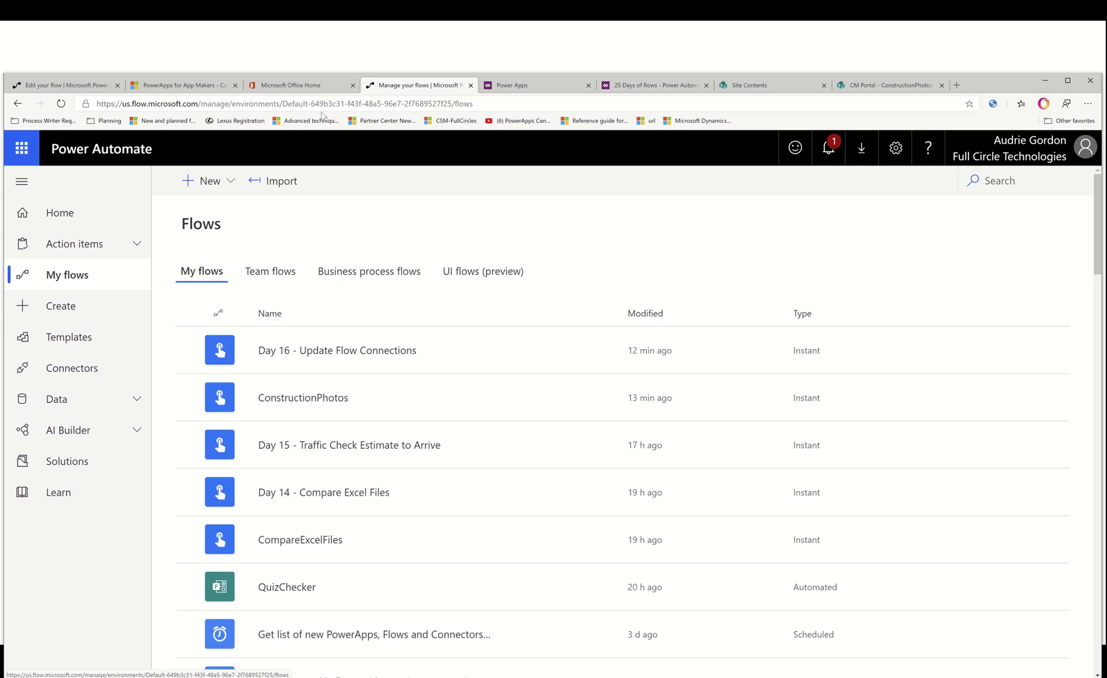
pyautogui.moveTo(283, 103); pyautogui.dragTo(451, 104)
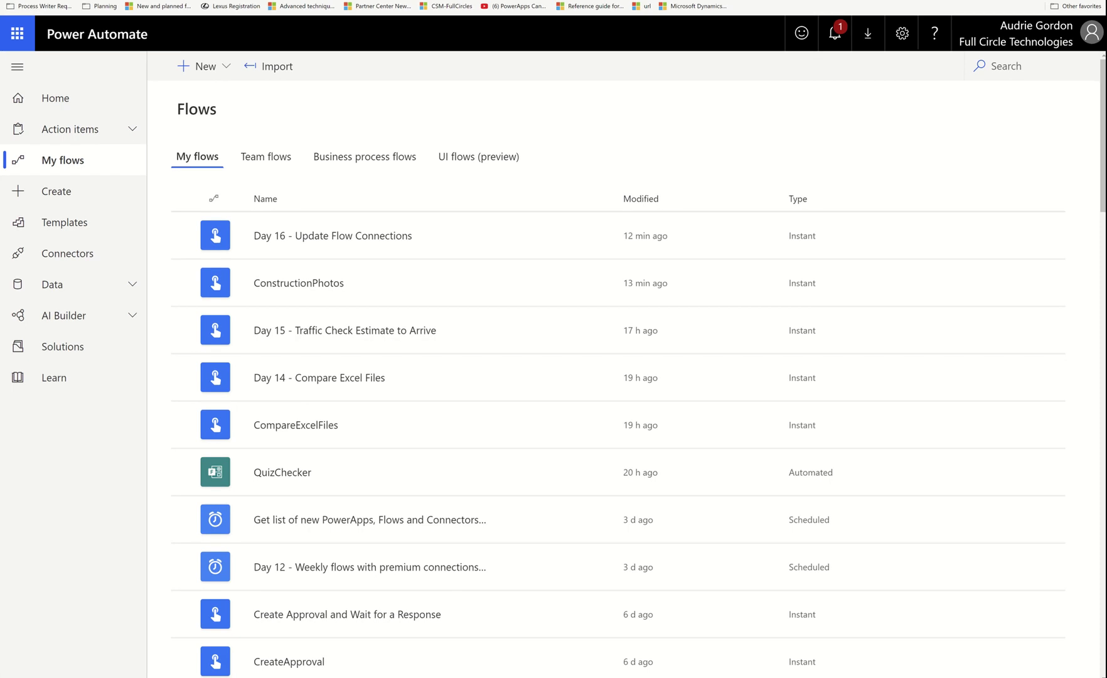
# - Return to the Day 16 - Update Flow Connections editor and highlight the environment ID in the Get Connections filter query
pyautogui.click(339, 240)
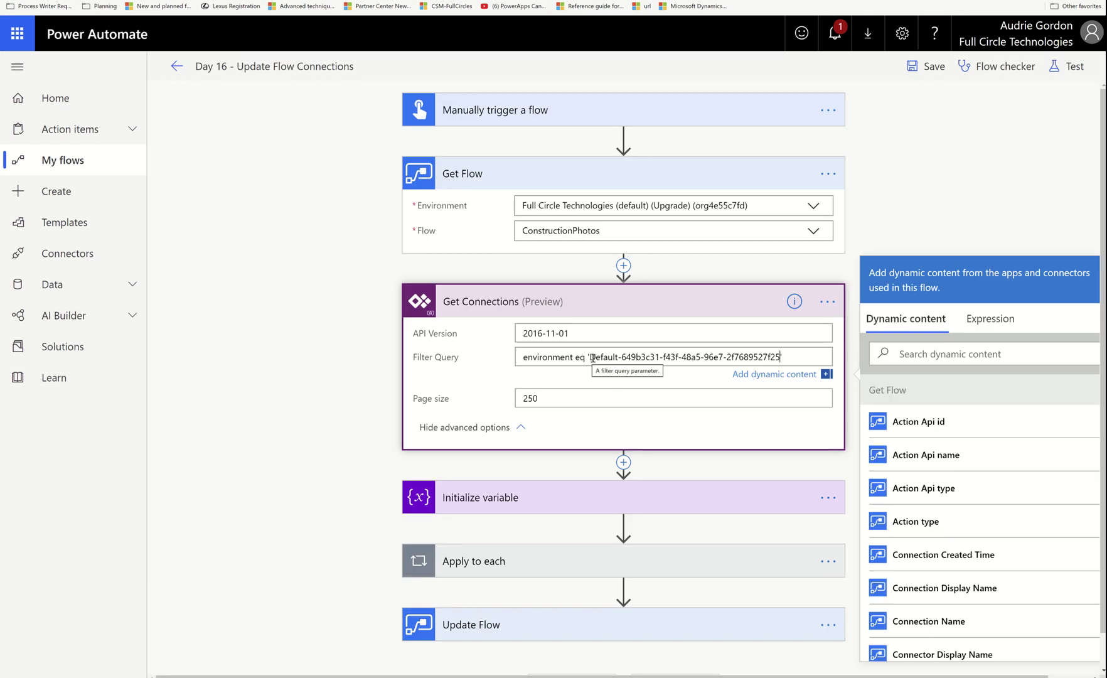
pyautogui.moveTo(590, 357); pyautogui.dragTo(790, 357)
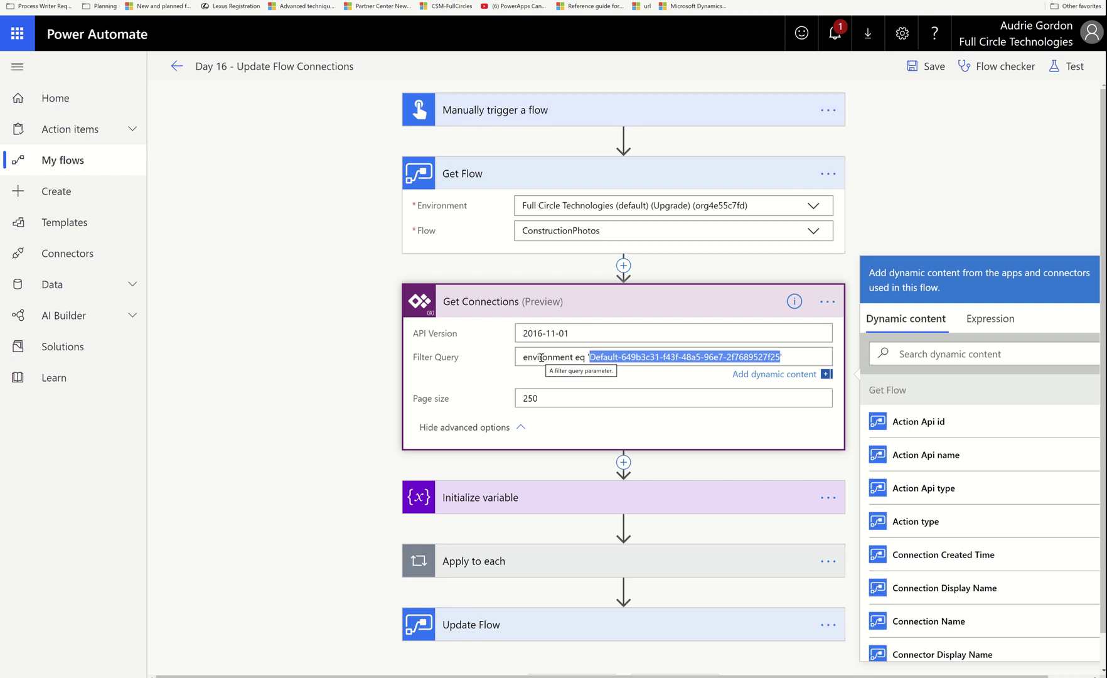
pyautogui.scroll(-1, 541, 358)
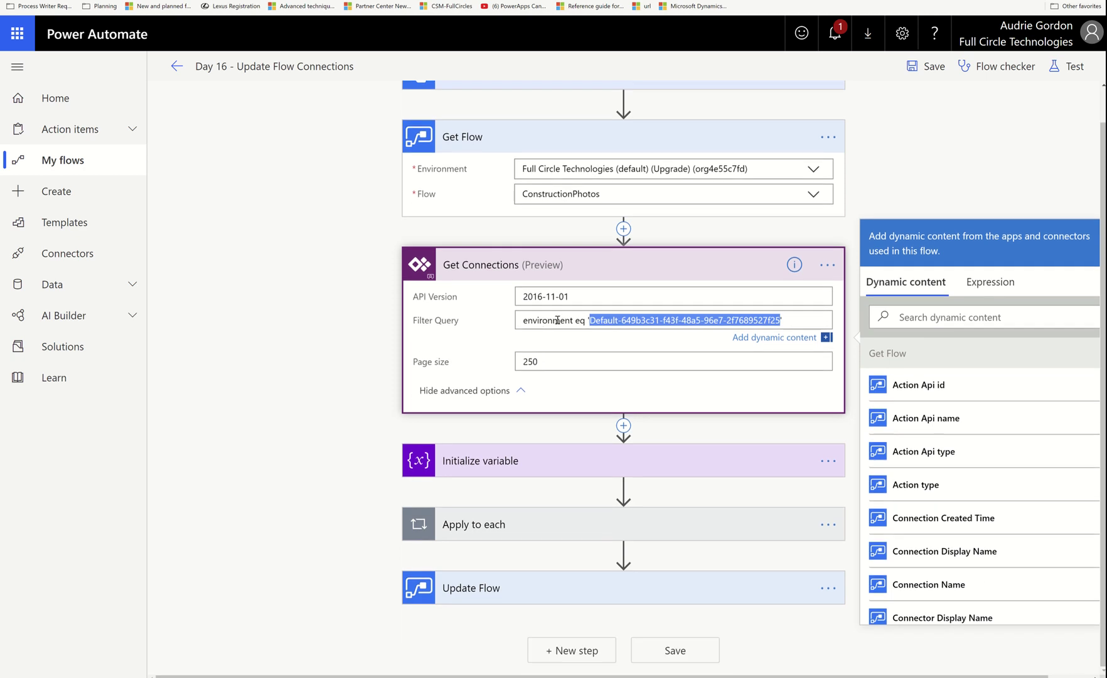
# - Collapse the Get Connections and Get Flow actions, and examine the settings of the Initialize variable action
pyautogui.click(692, 269)
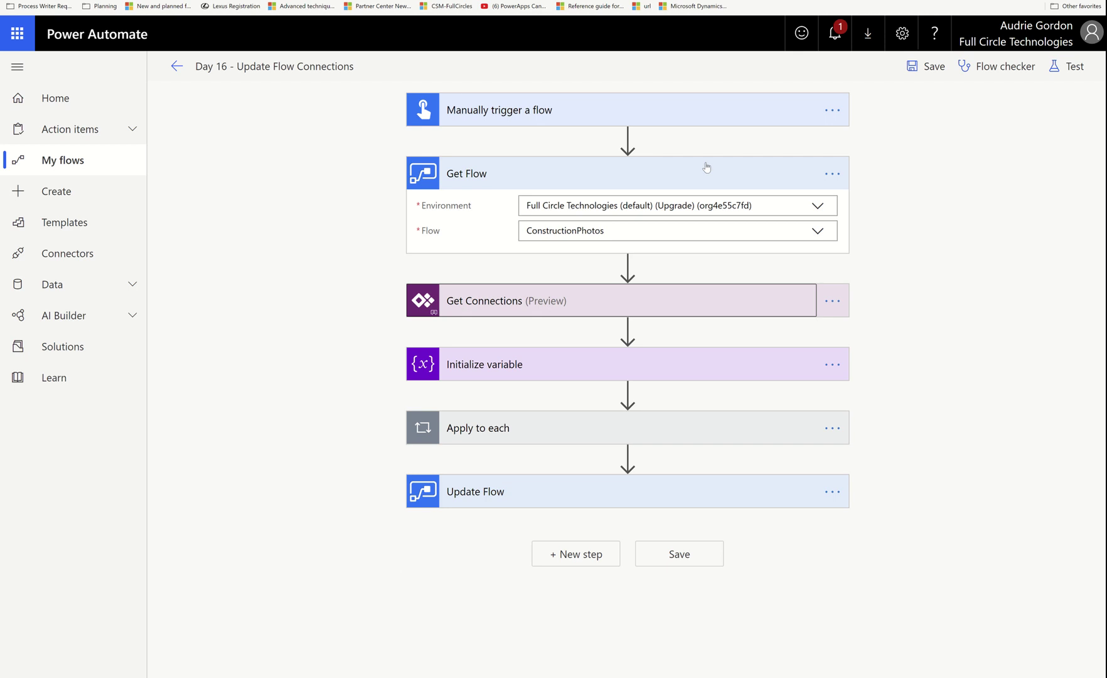
pyautogui.click(705, 169)
pyautogui.click(675, 311)
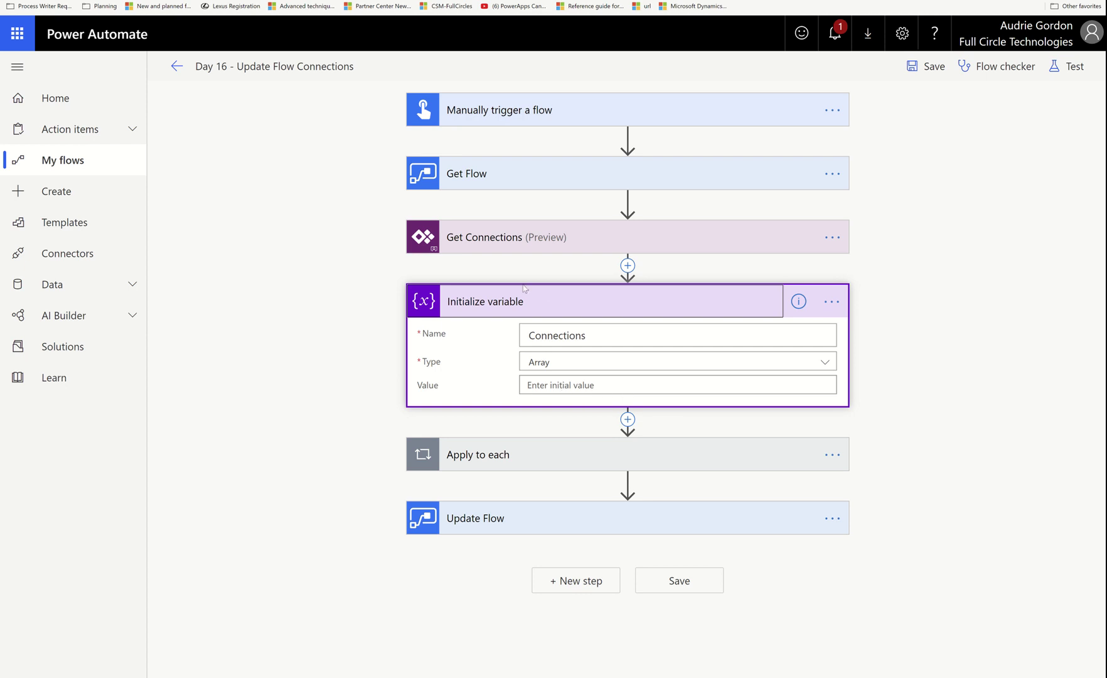
pyautogui.click(580, 314)
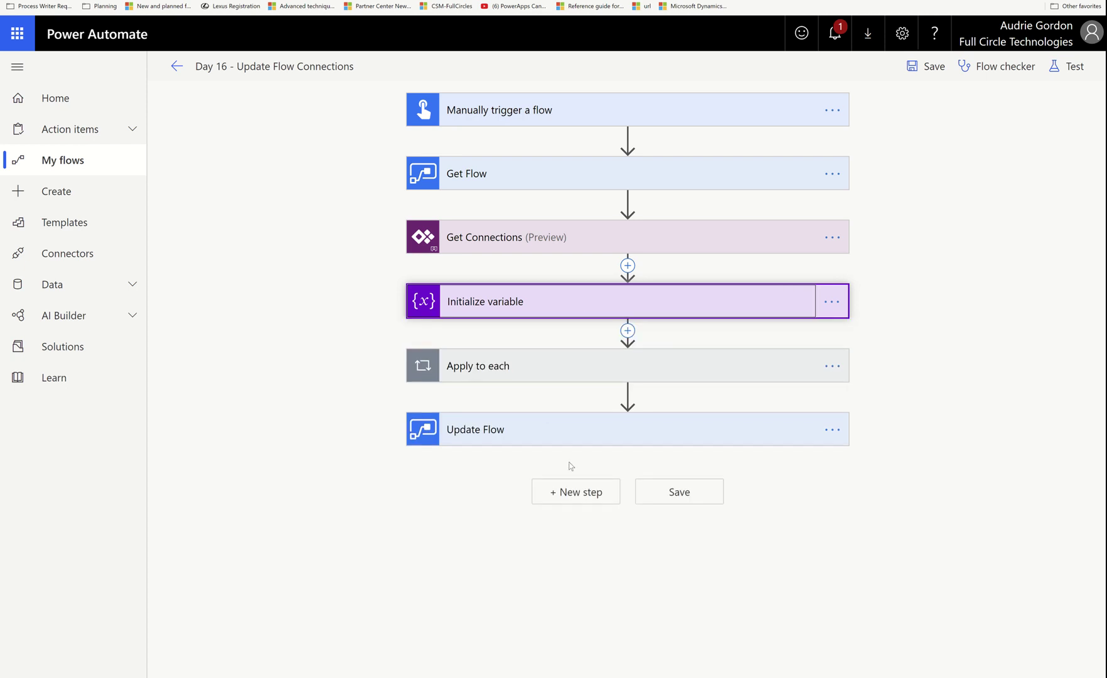
# - Expand the Apply to each loop and examine the connectionReferences output selected as its input
pyautogui.click(547, 375)
pyautogui.scroll(-2, 620, 413)
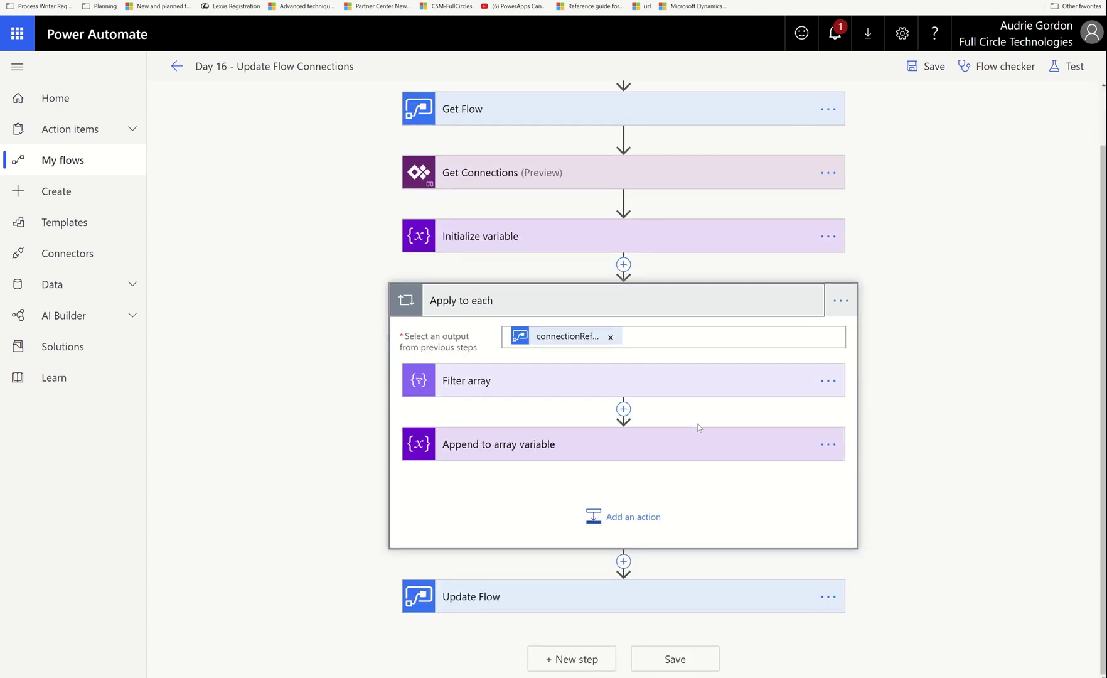
pyautogui.click(580, 339)
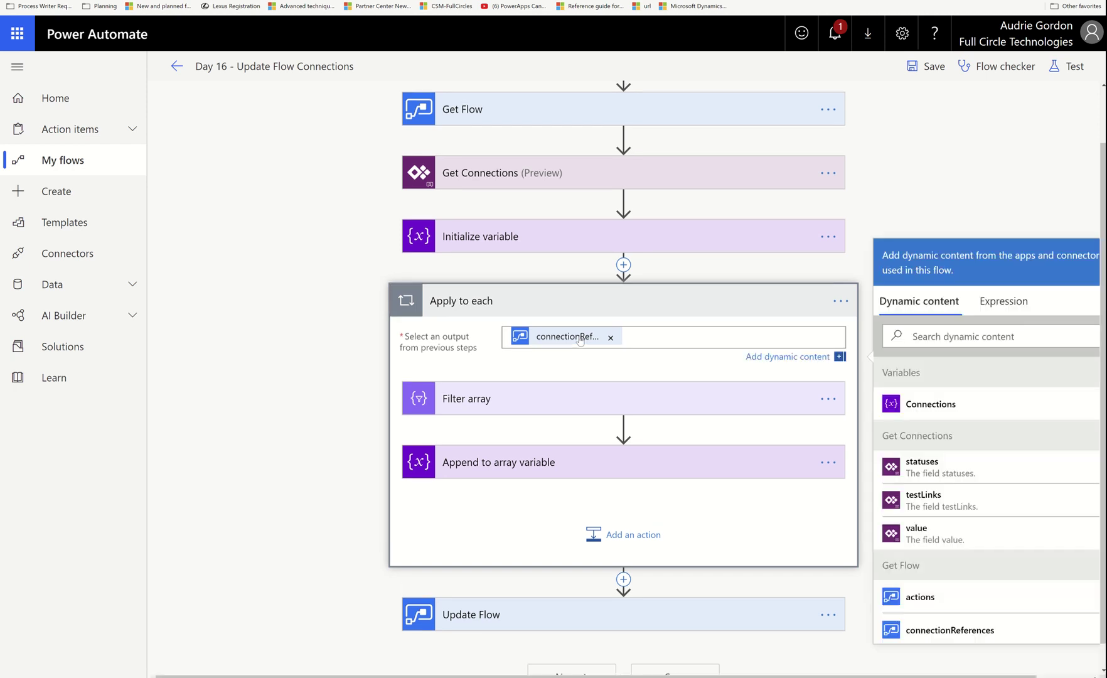
pyautogui.click(999, 303)
pyautogui.click(535, 342)
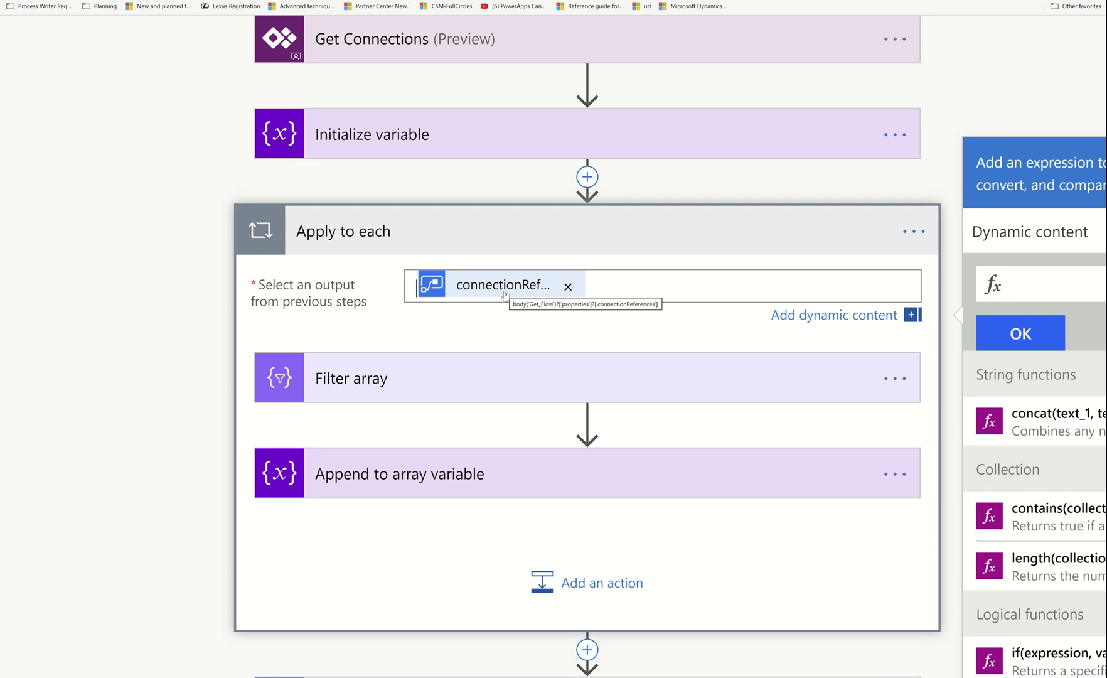
pyautogui.scroll(2, 505, 293)
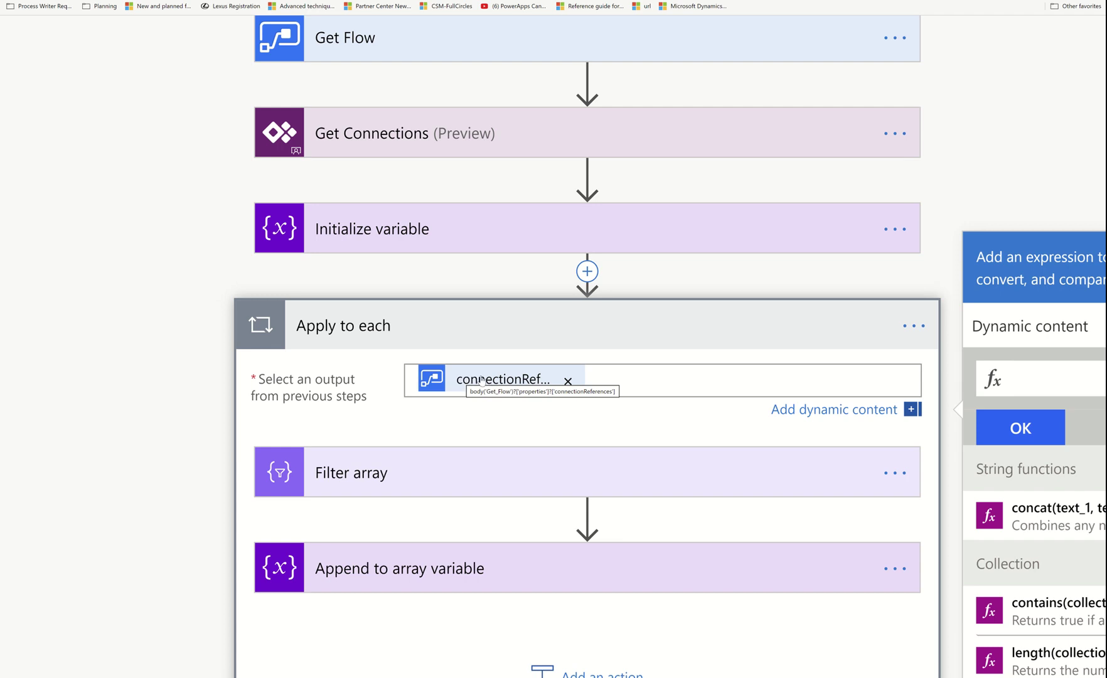
# - Expand the Filter array action inside the loop and examine its source and its apiId and Connector Id condition
pyautogui.click(551, 482)
pyautogui.scroll(-3, 550, 477)
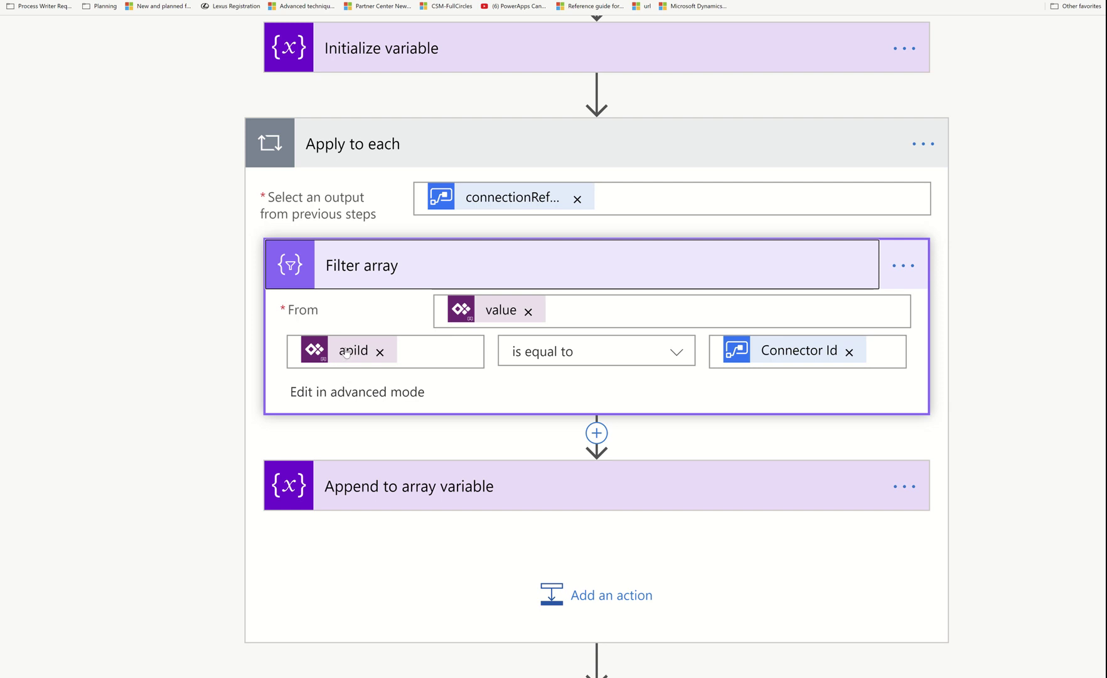
pyautogui.scroll(3, 347, 353)
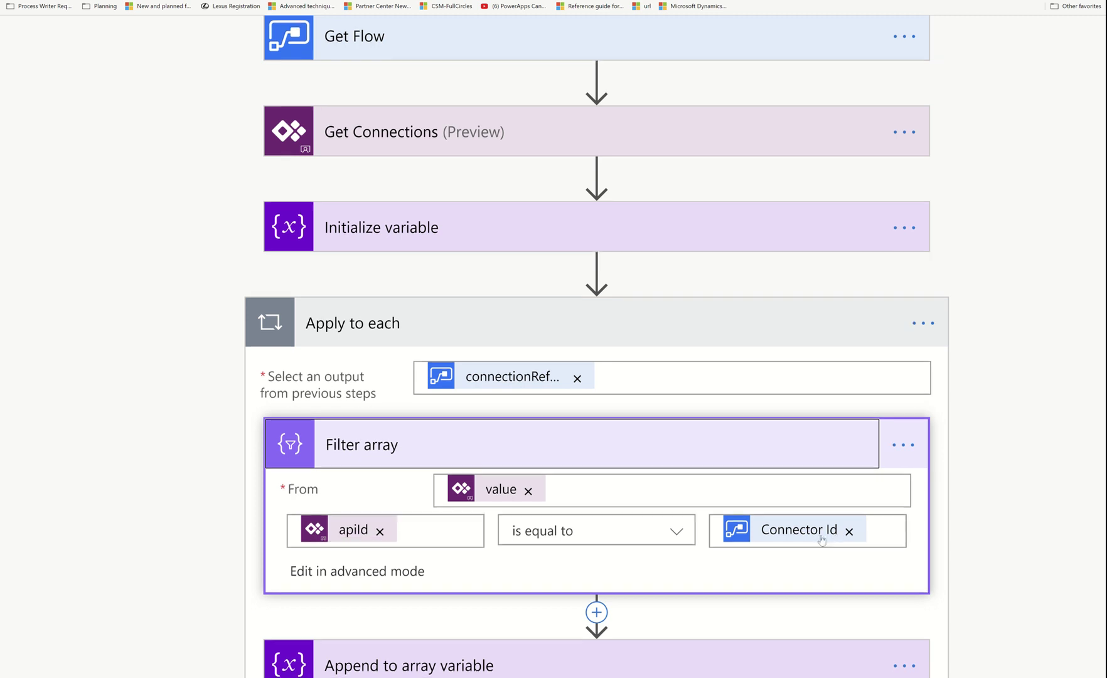
pyautogui.scroll(-3, 721, 514)
# - Expand the Append to array variable action and highlight the whole JSON object in its value
pyautogui.click(667, 505)
pyautogui.scroll(-3, 709, 566)
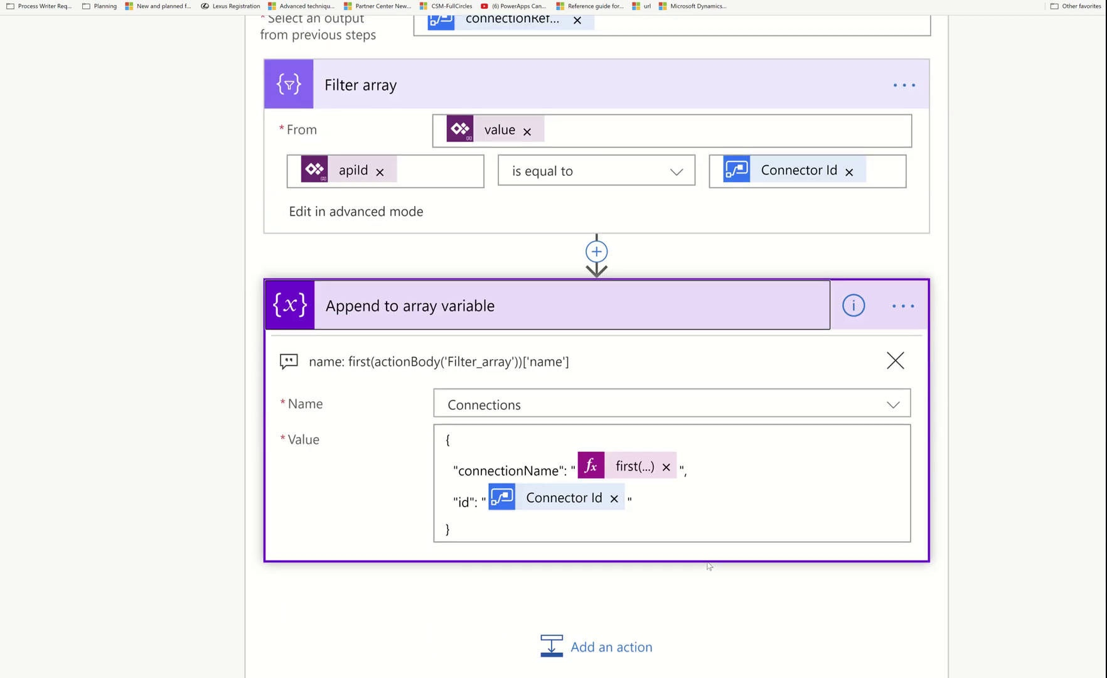
pyautogui.moveTo(504, 530); pyautogui.dragTo(400, 445)
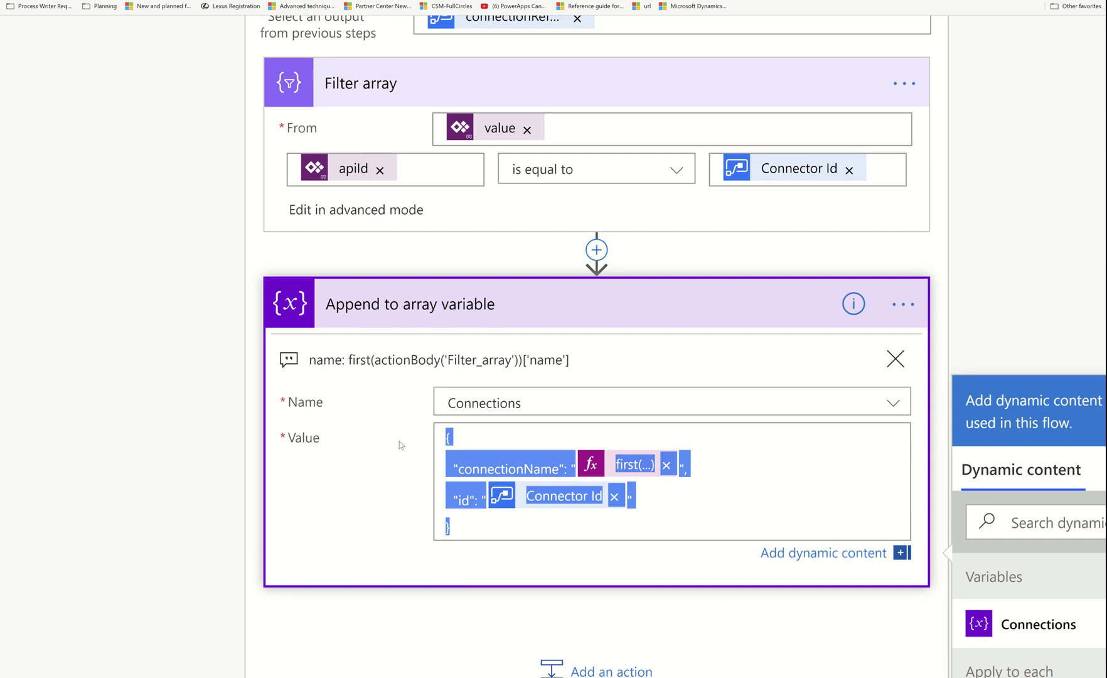
# - Highlight the expression first(actionBody('Filter_array'))['name'] in the Append to array variable note and examine how it supplies connectionName
pyautogui.click(470, 535)
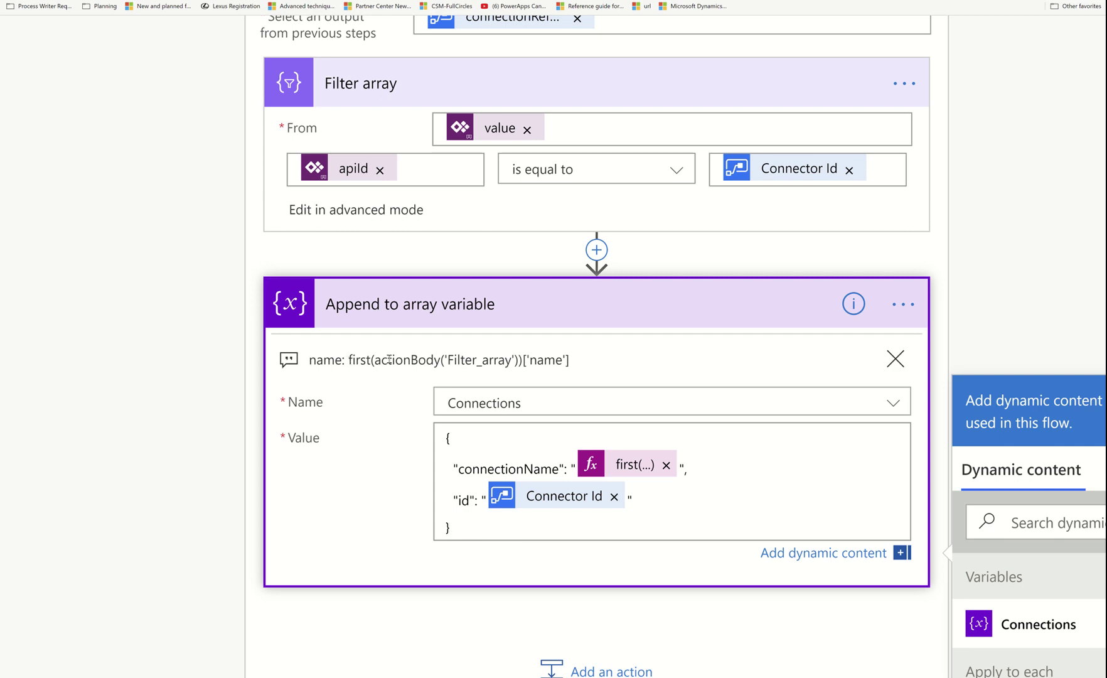
pyautogui.moveTo(349, 360); pyautogui.dragTo(597, 369)
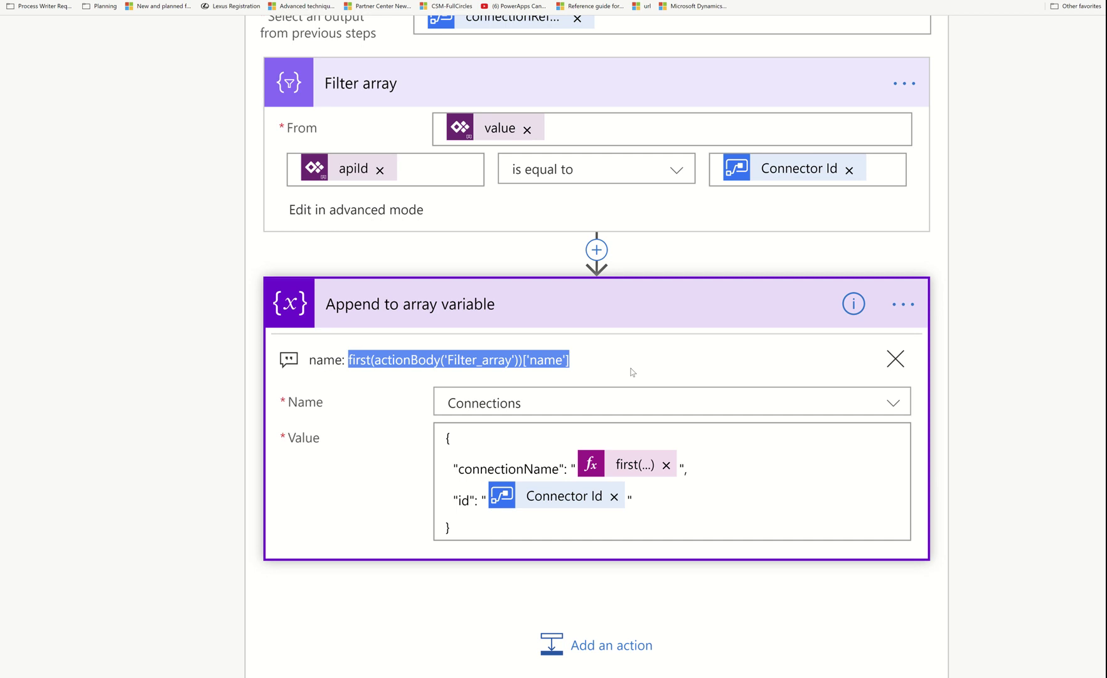
pyautogui.click(583, 526)
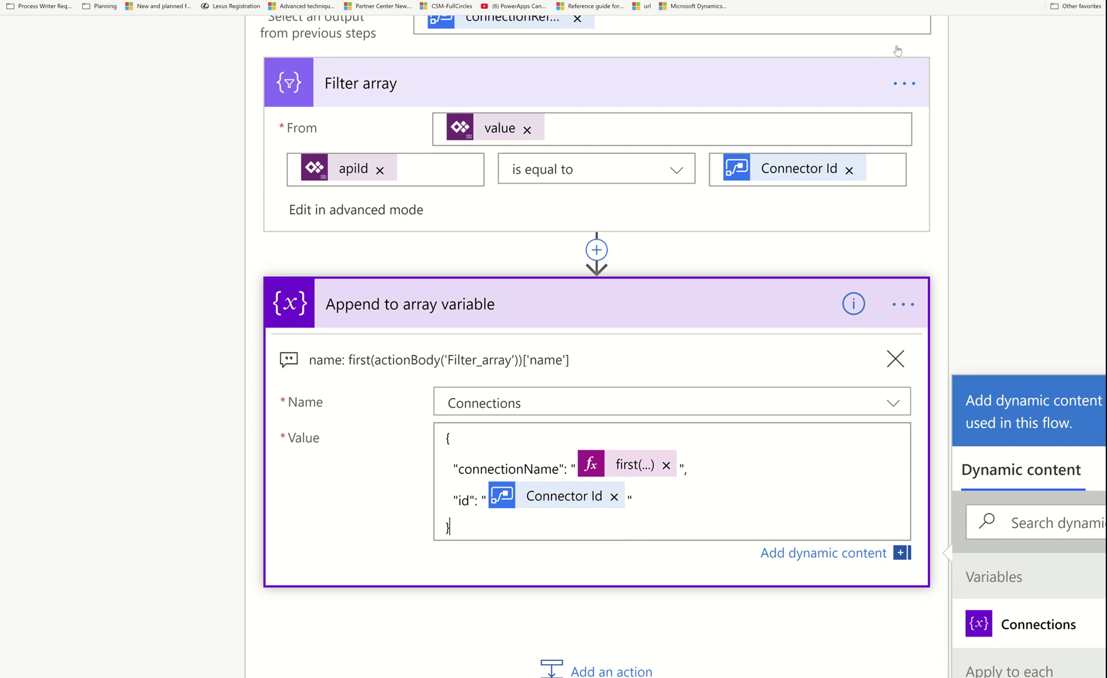
# - Review the actions inside the Apply to each loop once more and collapse the loop
pyautogui.scroll(-3, 897, 53)
pyautogui.scroll(6, 896, 74)
pyautogui.scroll(-5, 896, 74)
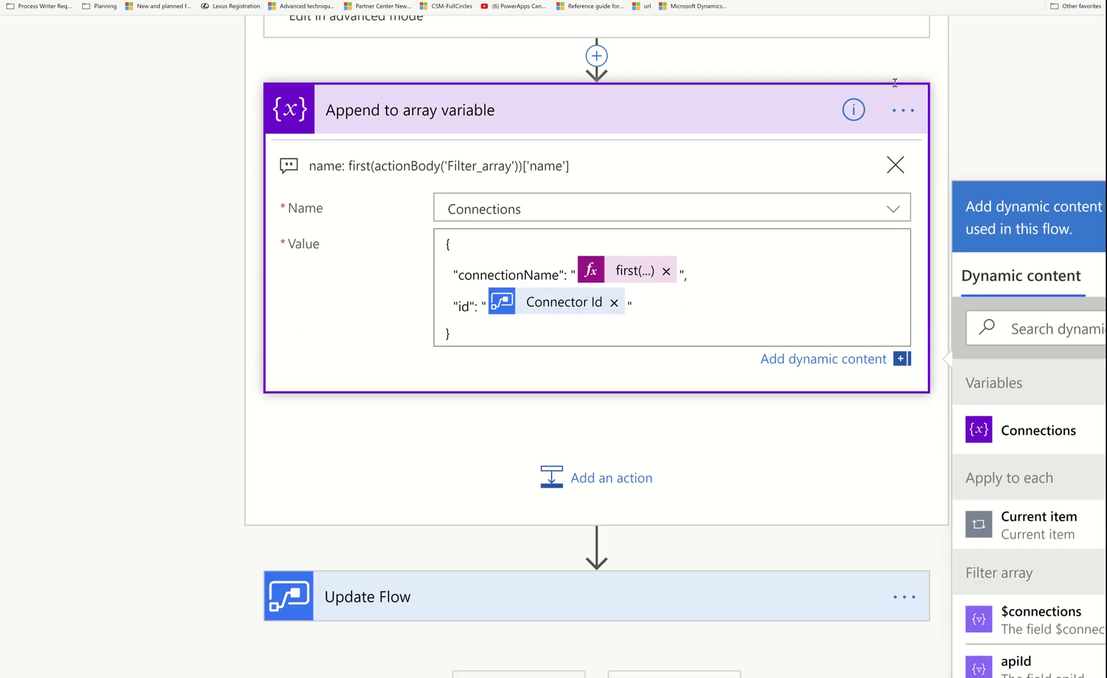
pyautogui.scroll(5, 814, 153)
pyautogui.scroll(2, 814, 152)
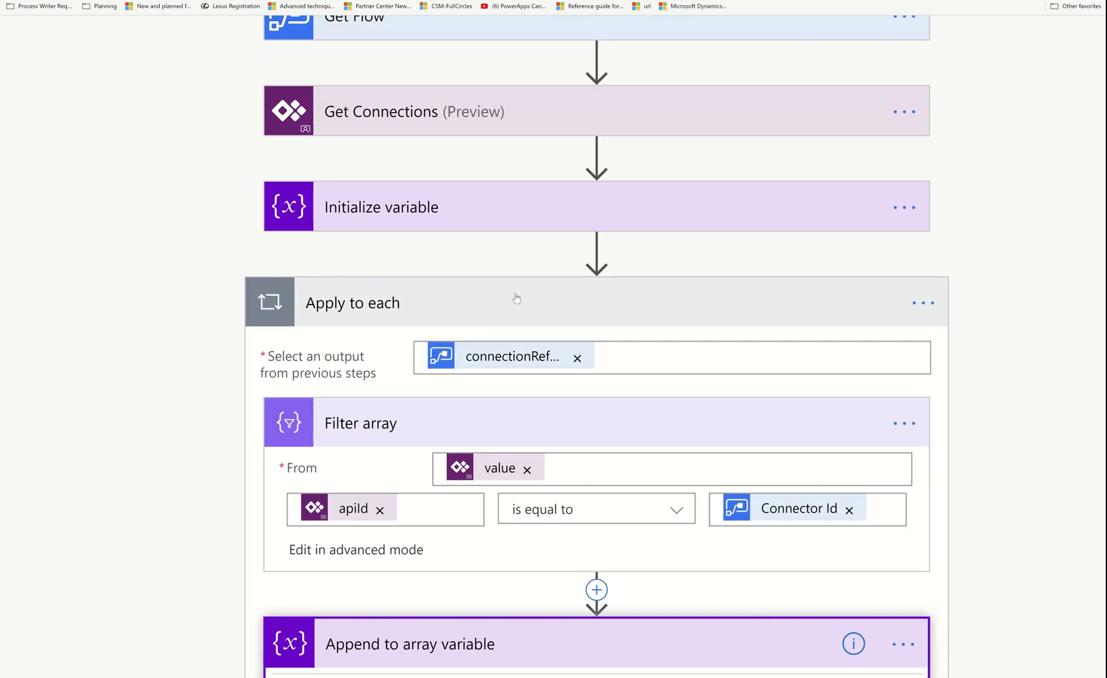
pyautogui.click(514, 297)
pyautogui.scroll(-2, 732, 434)
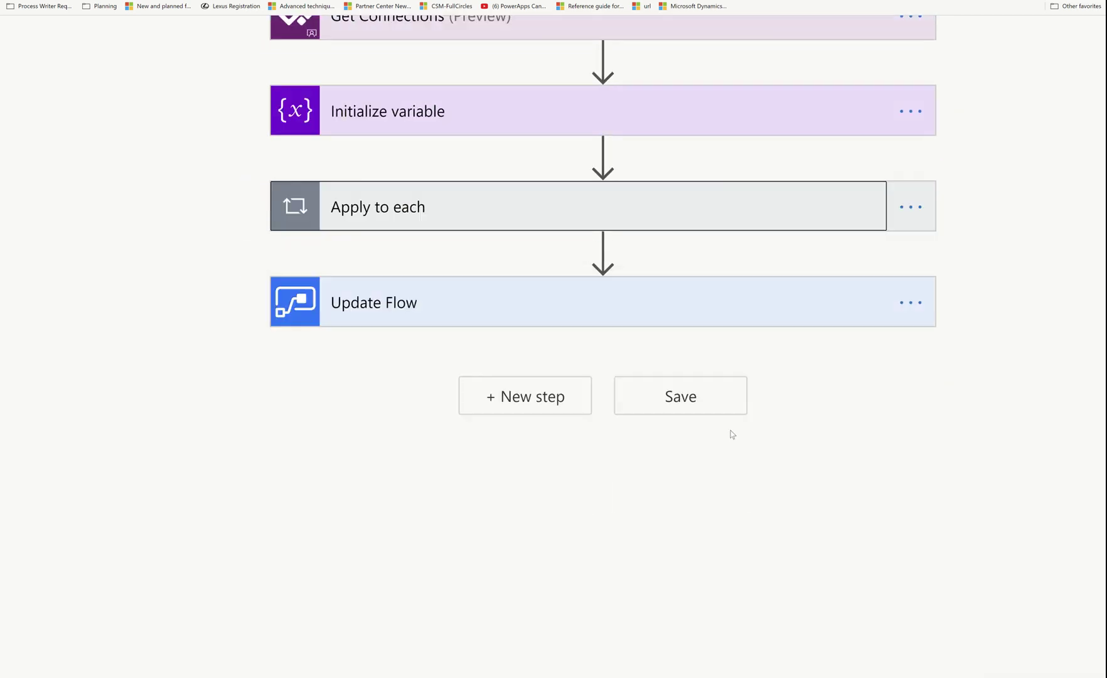
# - Expand the Update Flow action, examine its flow, state and connectionReferences settings, and collapse it
pyautogui.click(603, 300)
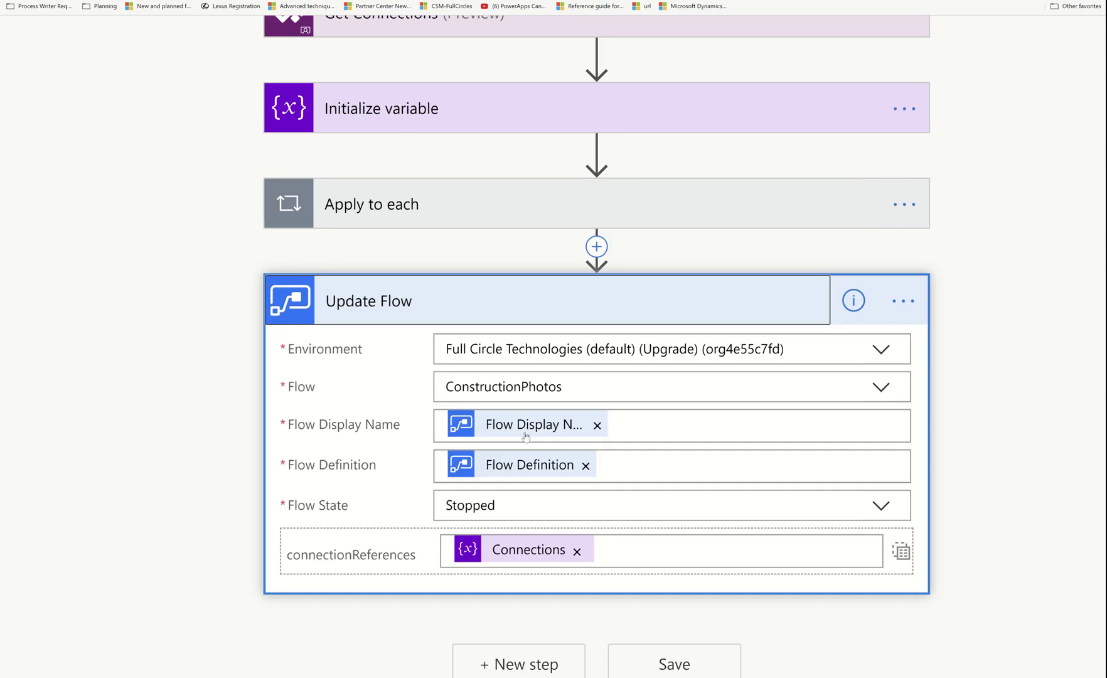
pyautogui.moveTo(526, 436)
pyautogui.click(511, 315)
pyautogui.scroll(5, 505, 311)
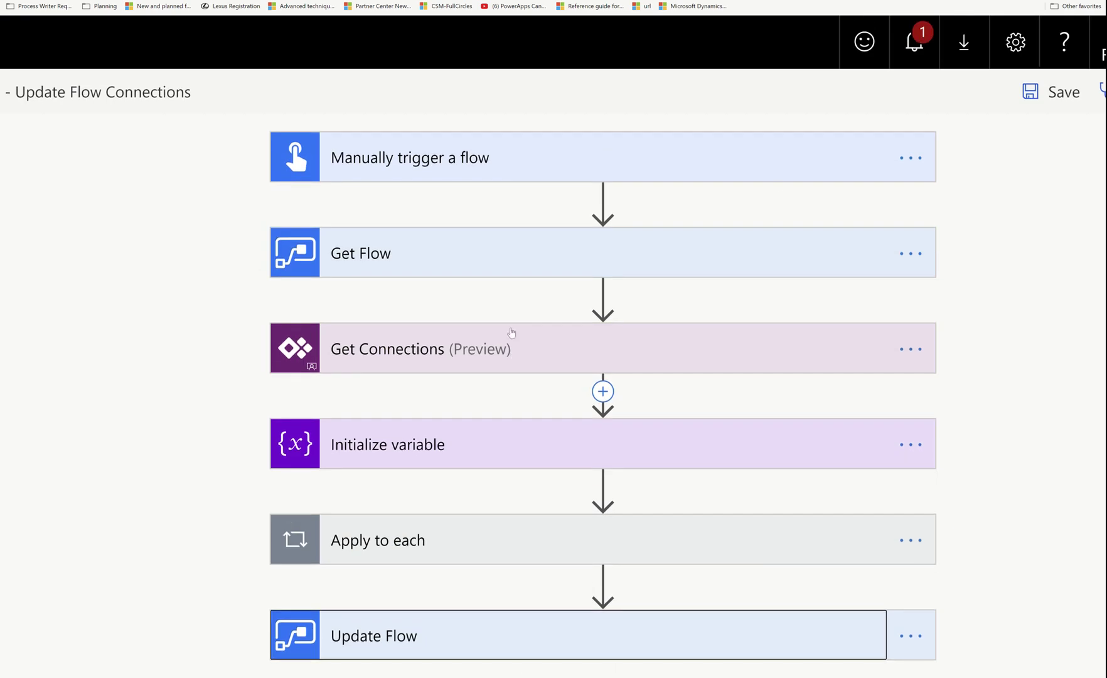
# - Try lower browser zoom levels down to 100% and set the page zoom back to 150%
pyautogui.hotkey('alt', 'f')
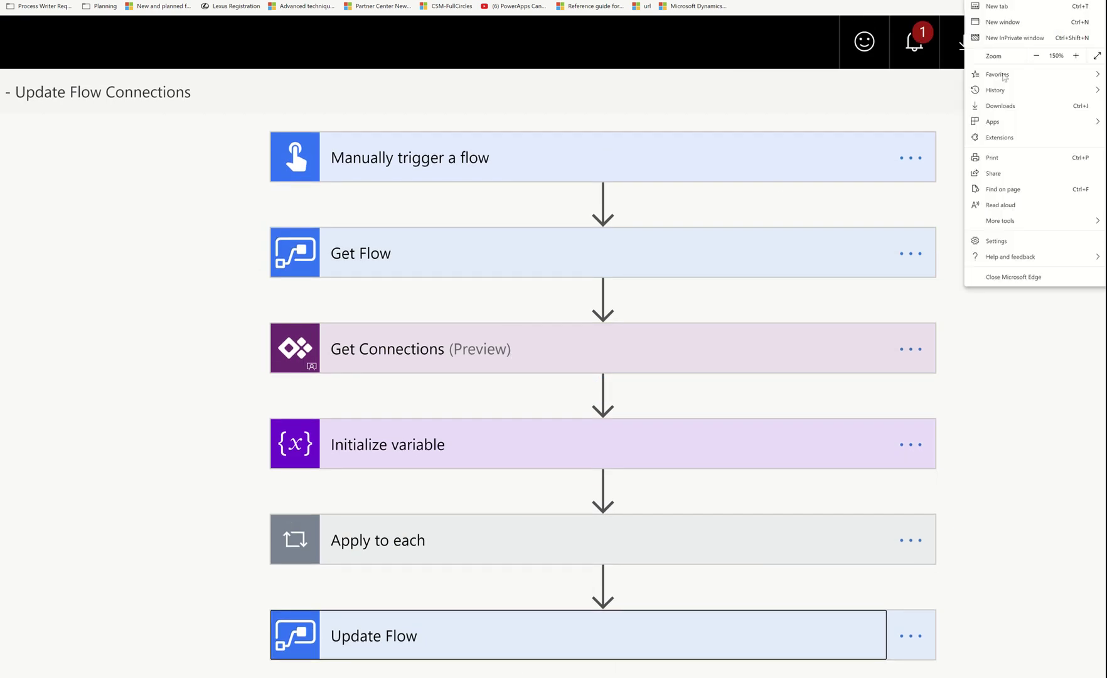
pyautogui.click(1036, 58)
pyautogui.click(1036, 58)
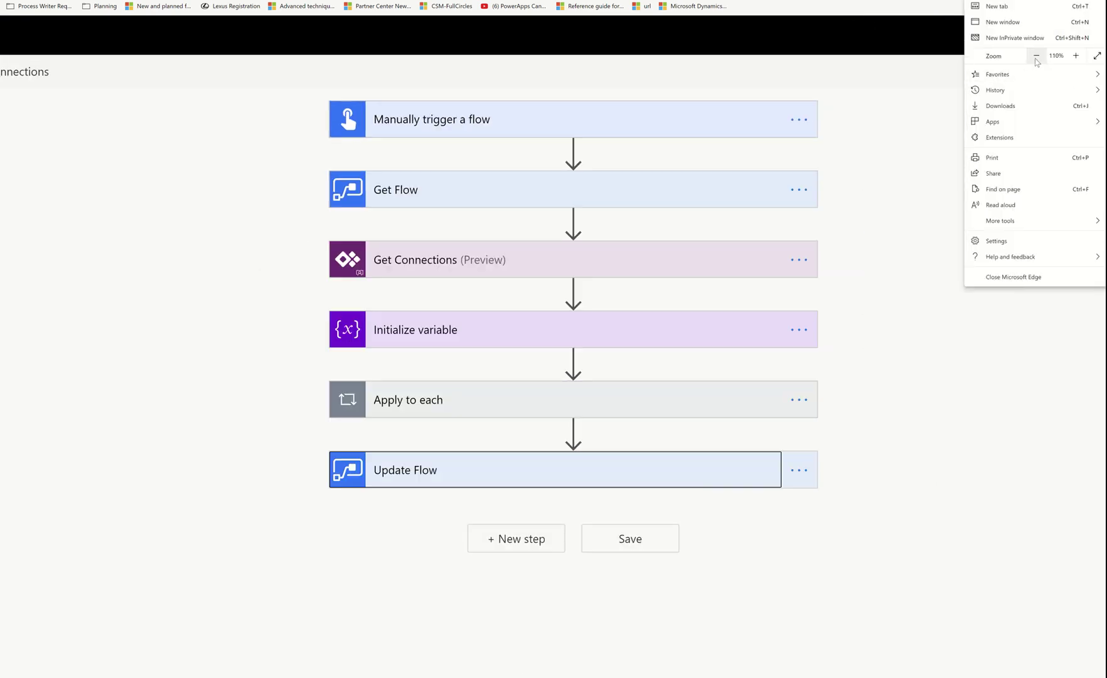
pyautogui.click(882, 579)
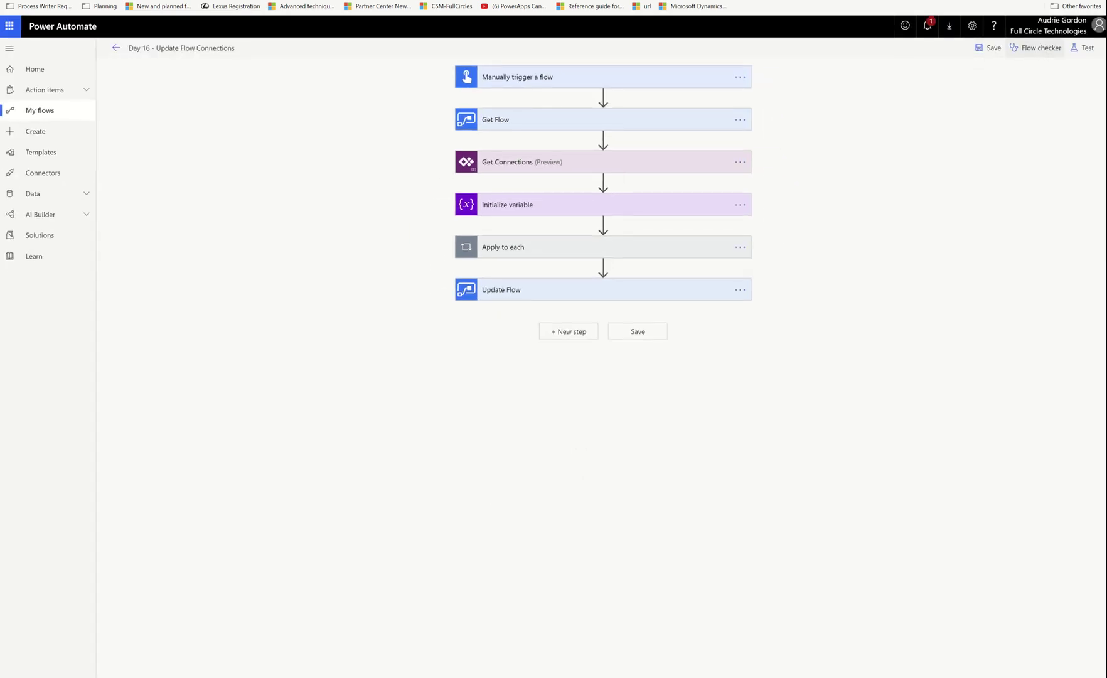
pyautogui.hotkey('alt', 'f')
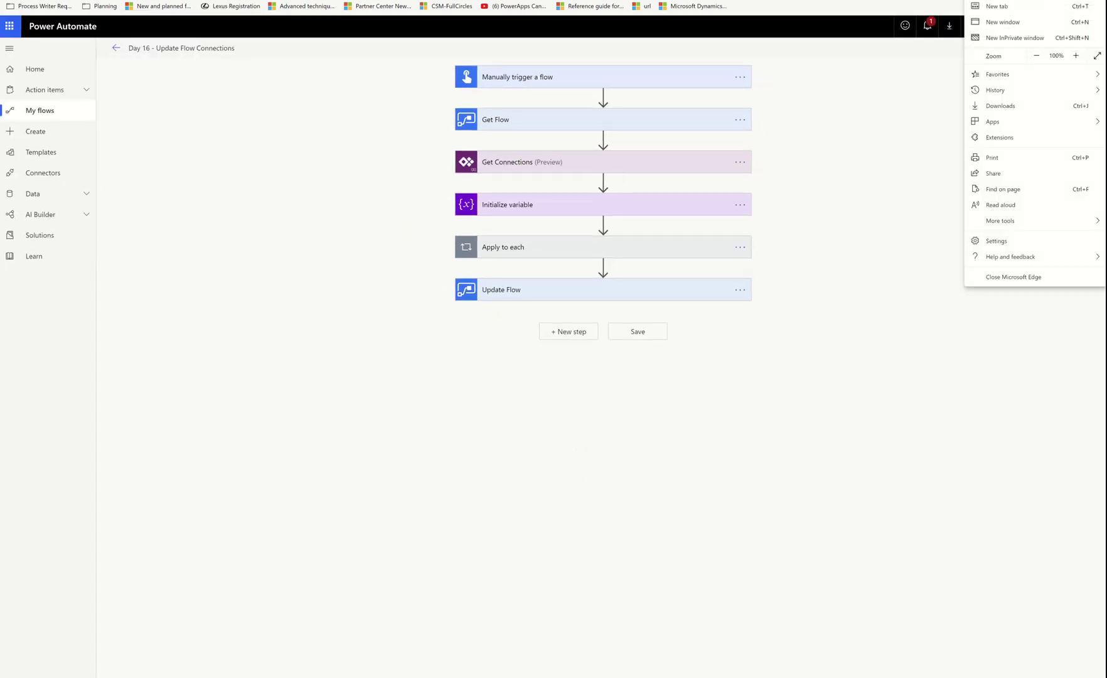
pyautogui.click(1076, 56)
pyautogui.click(1076, 55)
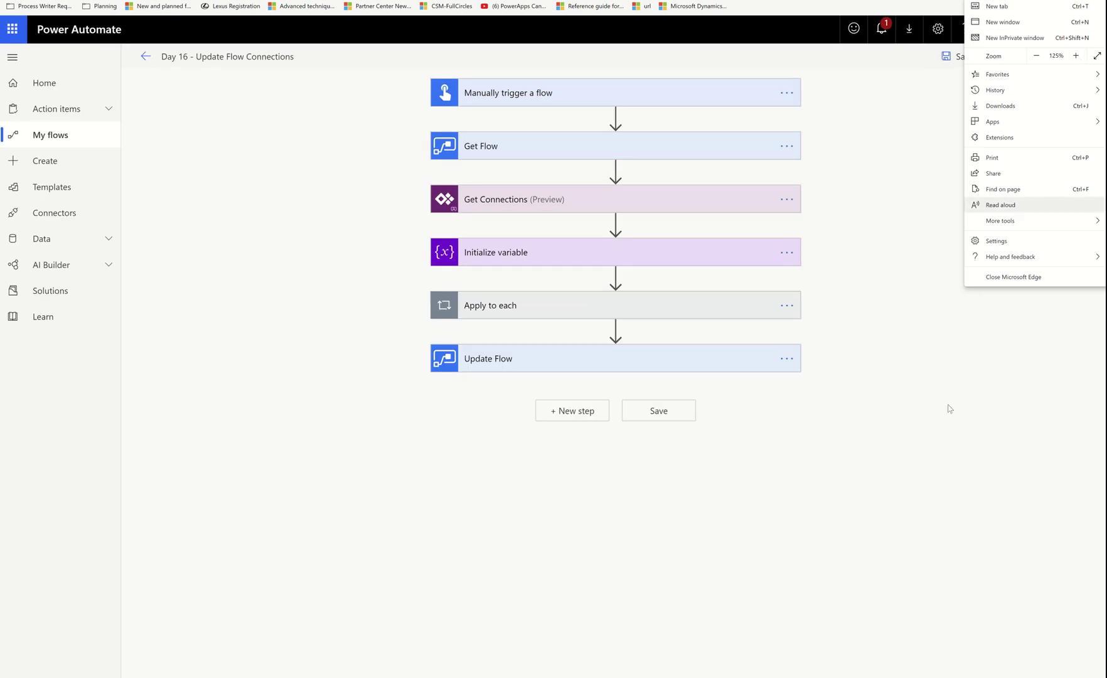
pyautogui.click(920, 486)
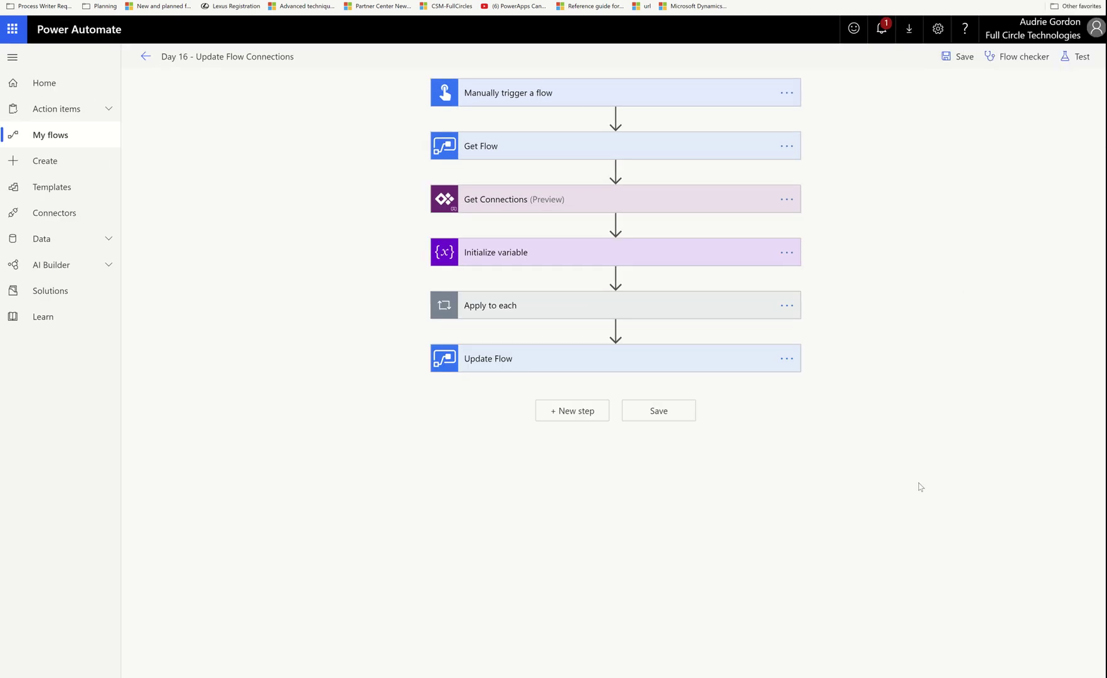
pyautogui.hotkey('alt', 'f')
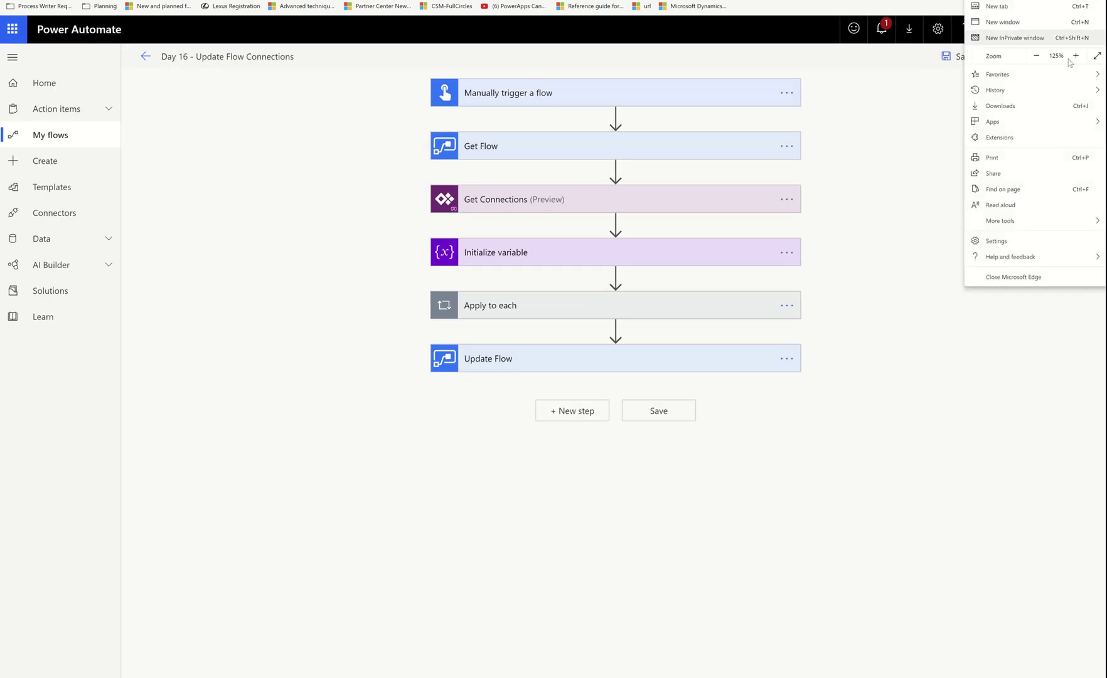
pyautogui.click(1076, 56)
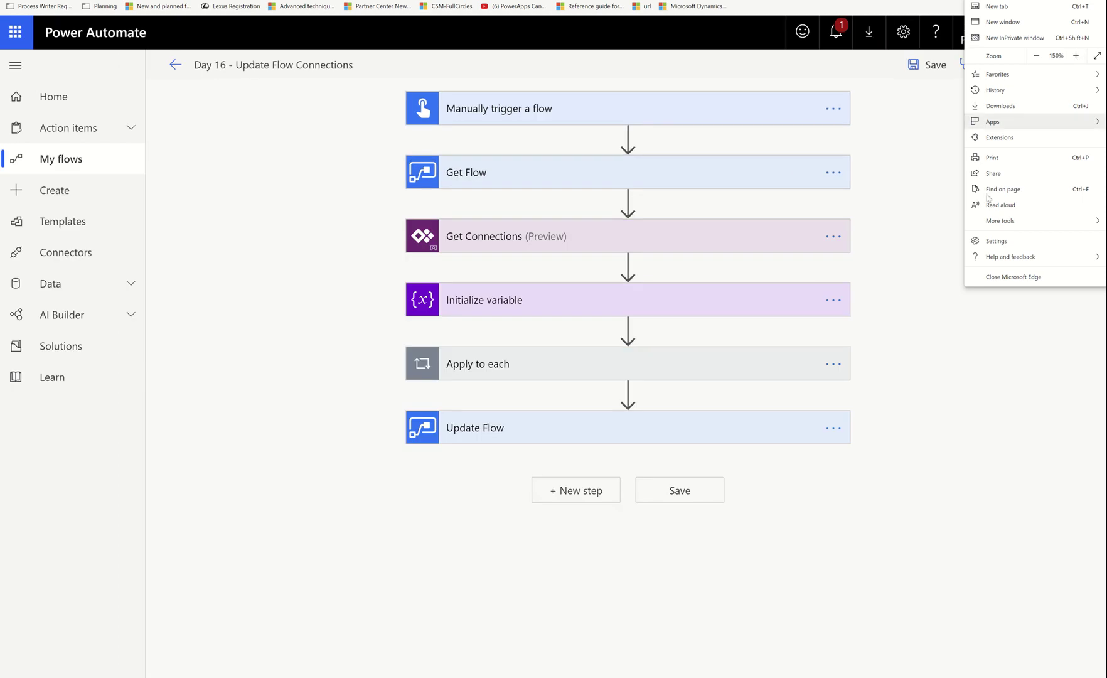
pyautogui.click(954, 396)
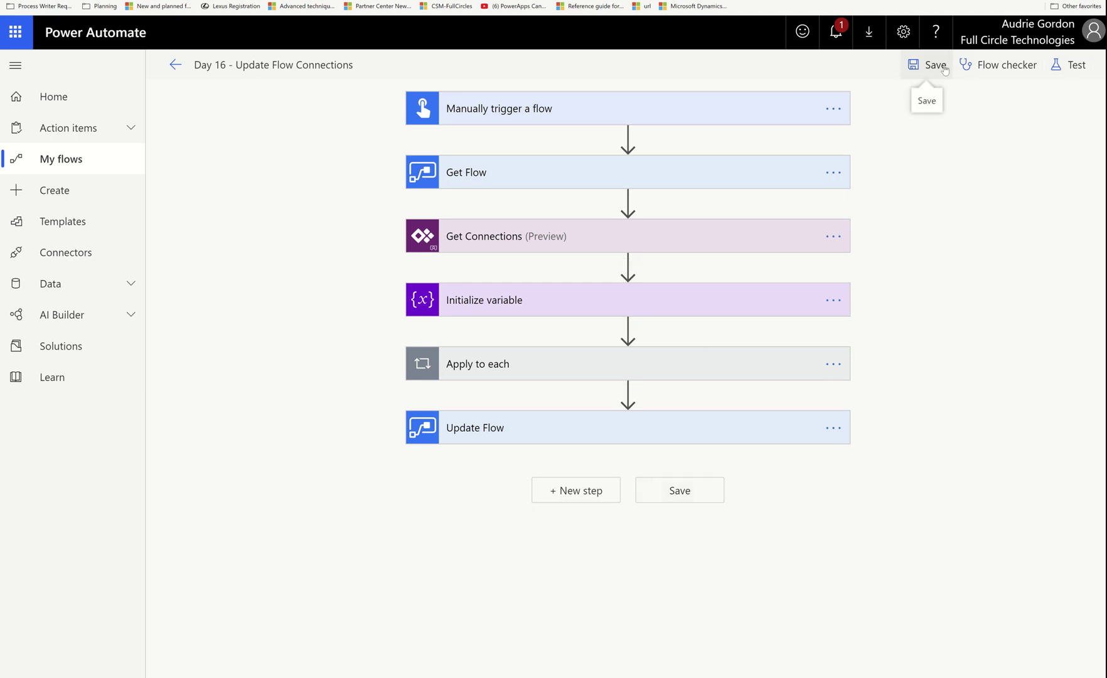
# - Test the flow by performing the trigger action manually, accept the listed connections, and run it
pyautogui.click(1069, 66)
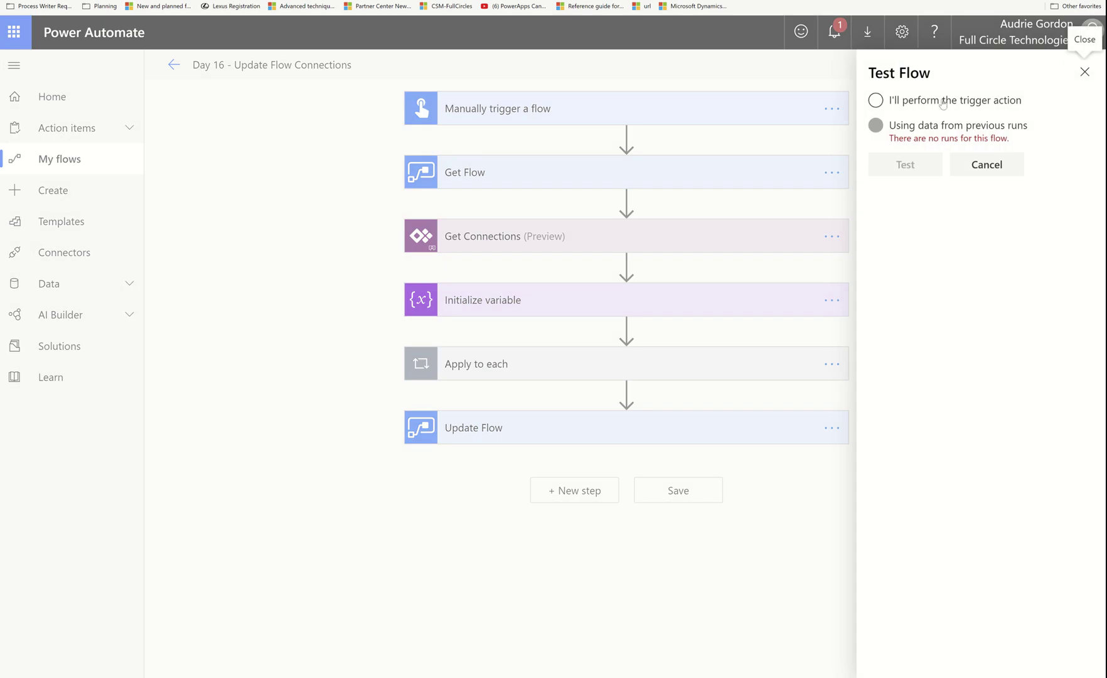
pyautogui.click(942, 100)
pyautogui.click(905, 164)
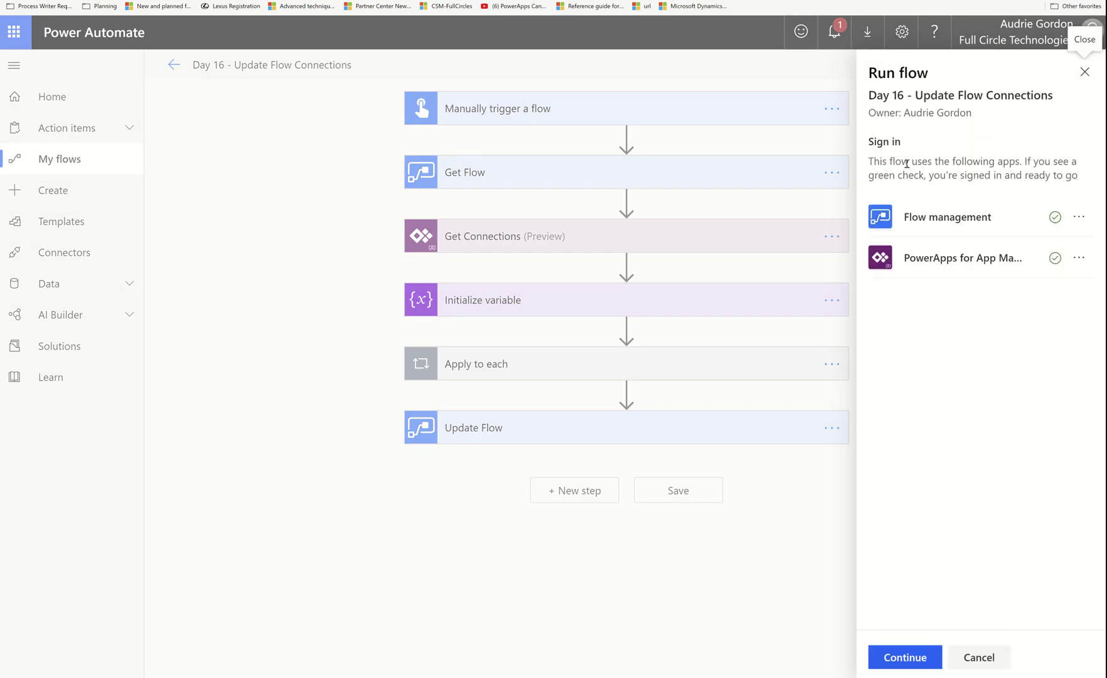
pyautogui.click(902, 653)
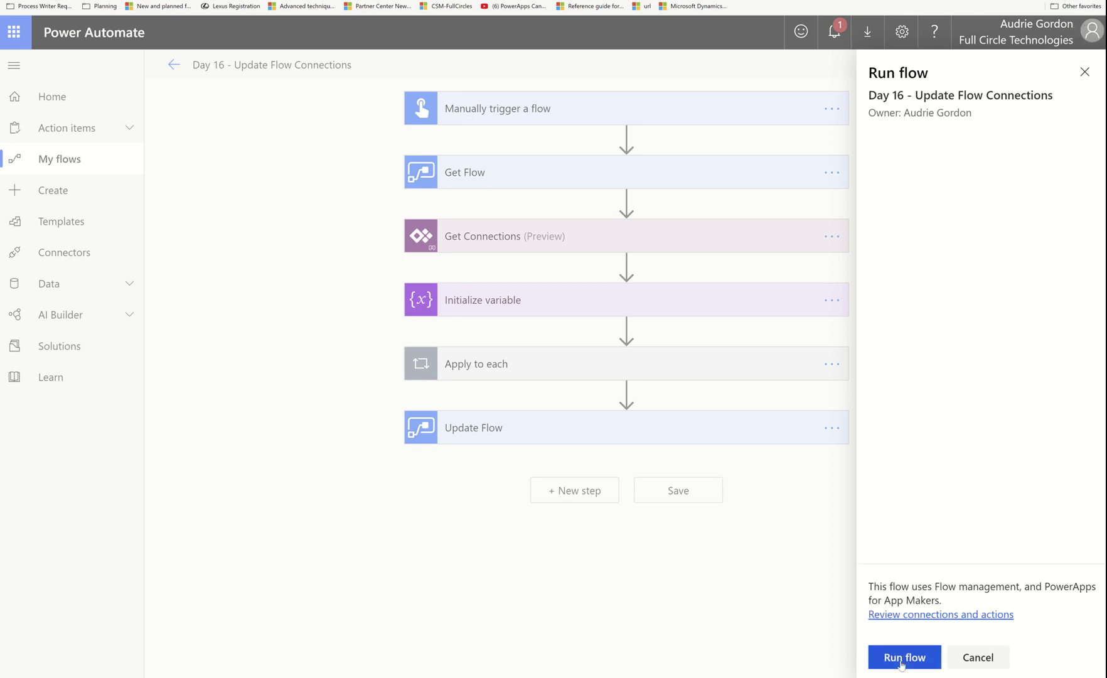
pyautogui.click(902, 659)
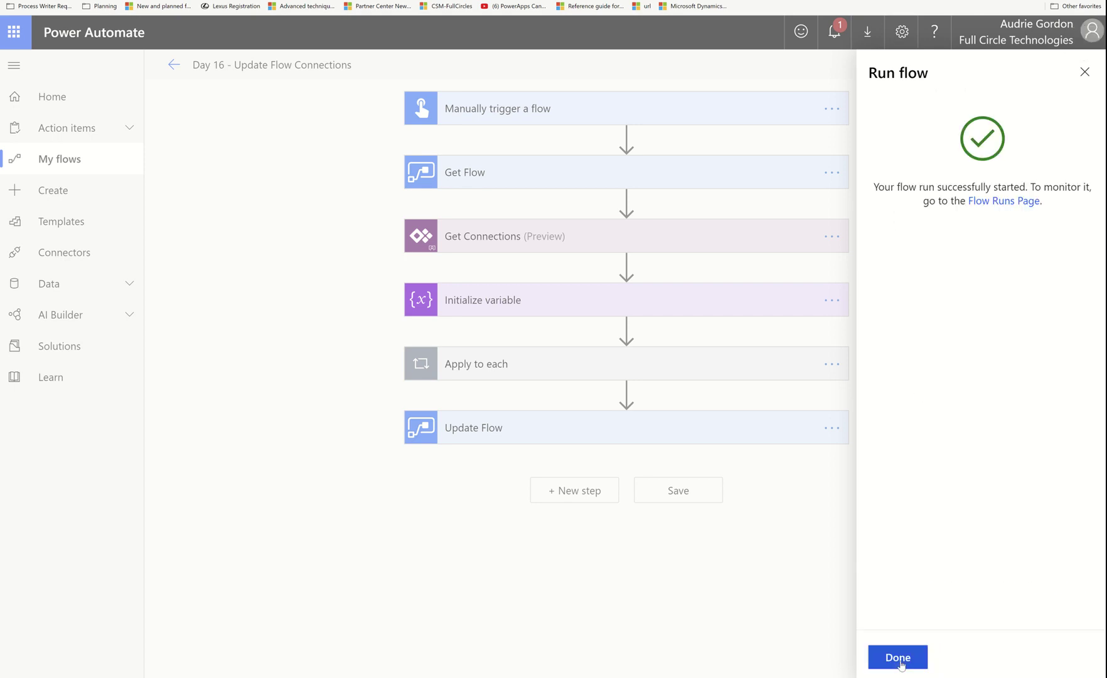
pyautogui.click(897, 657)
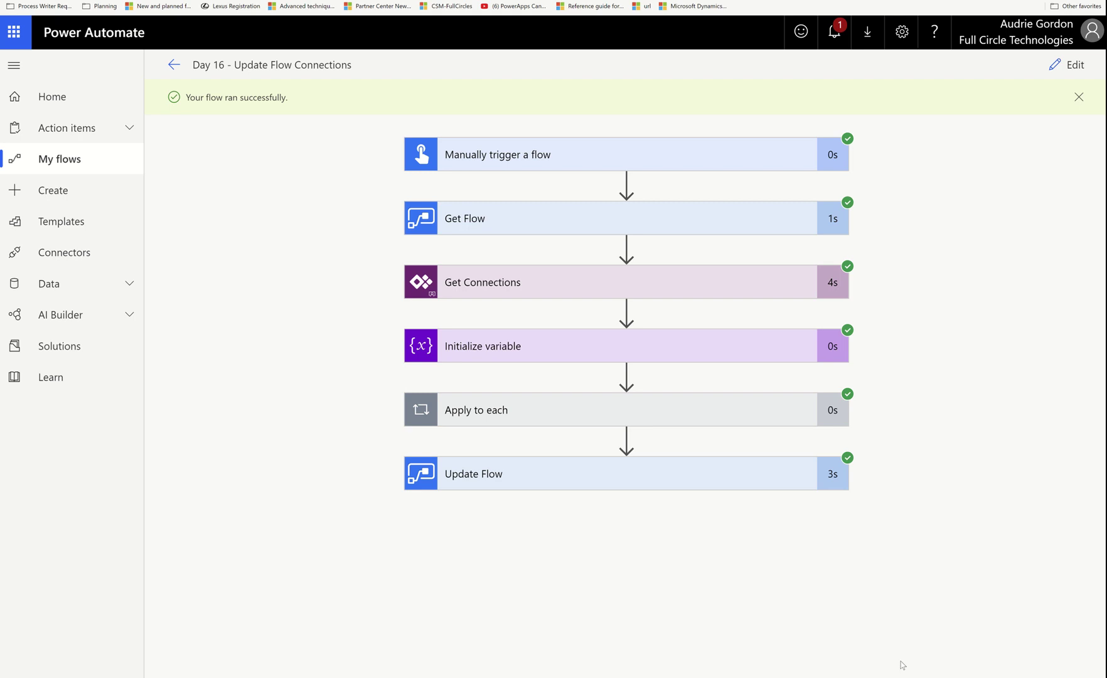
# - Review the Get Connections inputs and outputs in the run results and return the flow to editing
pyautogui.click(737, 285)
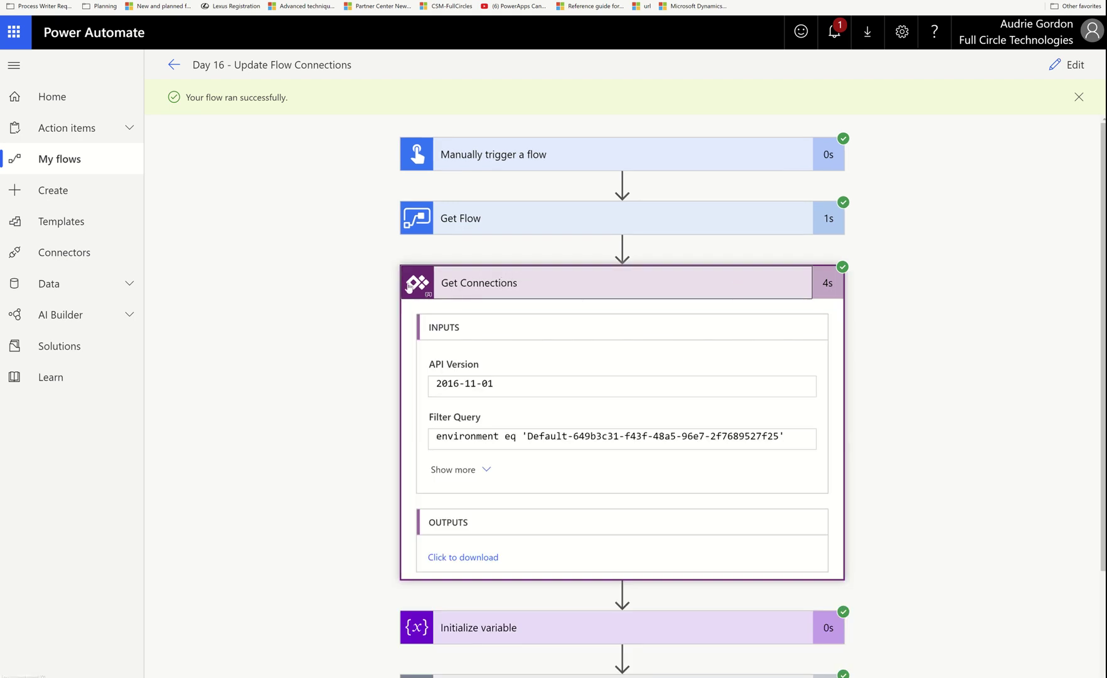
pyautogui.click(652, 291)
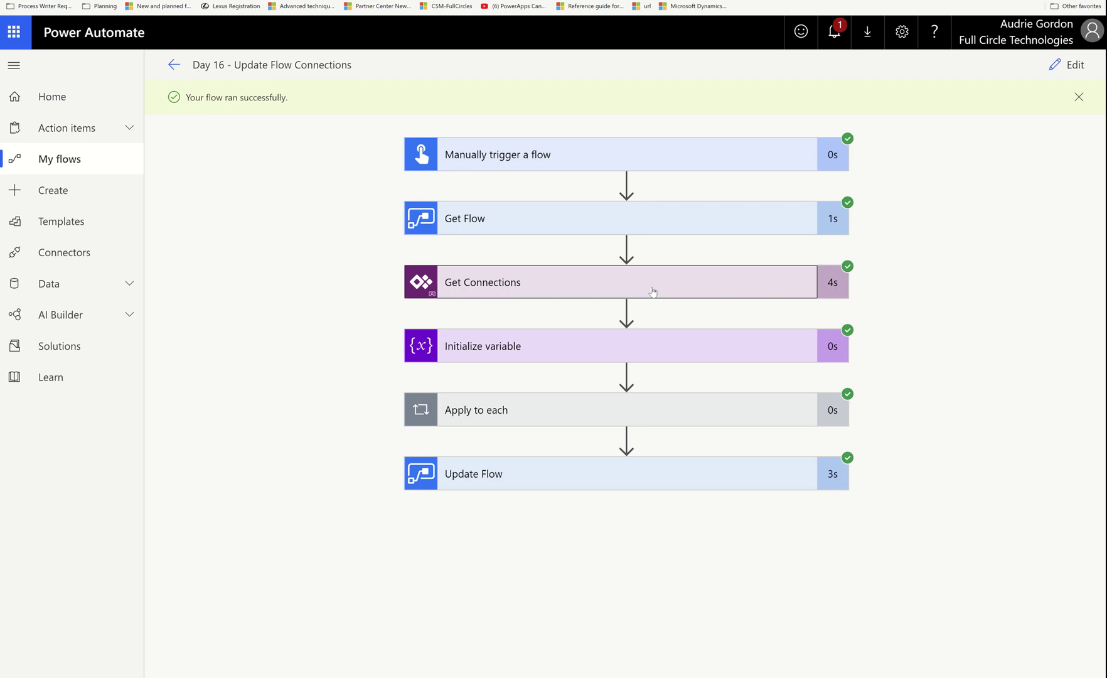
pyautogui.click(1067, 65)
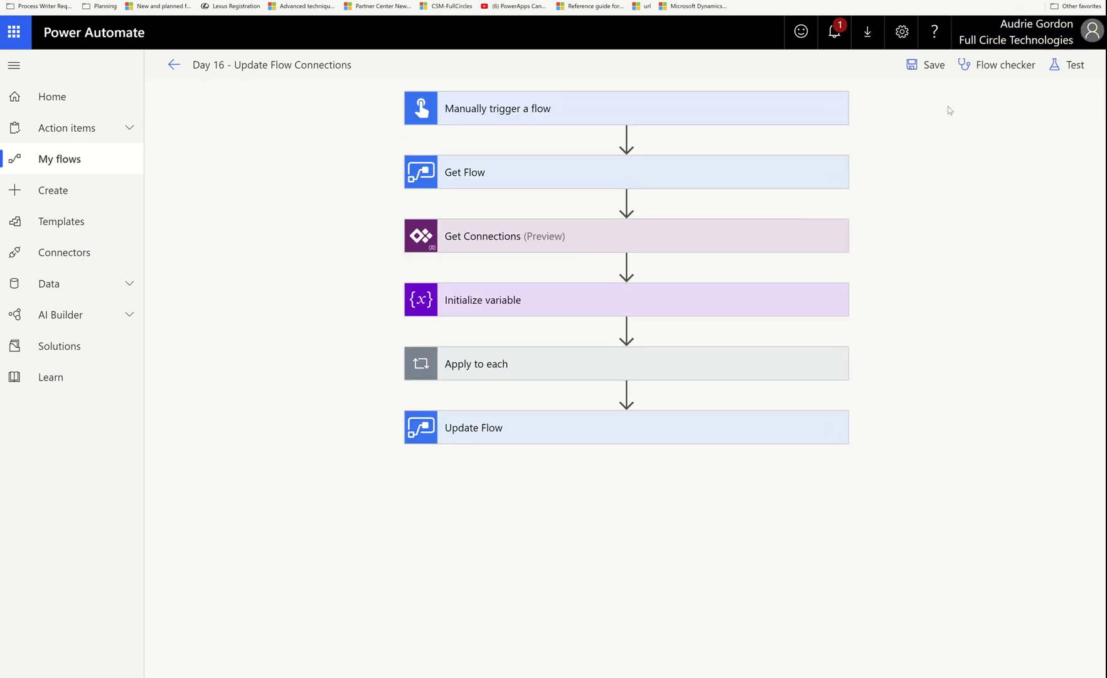
# - Expand the Get Connections action and open the documentation linked from its description
pyautogui.click(779, 237)
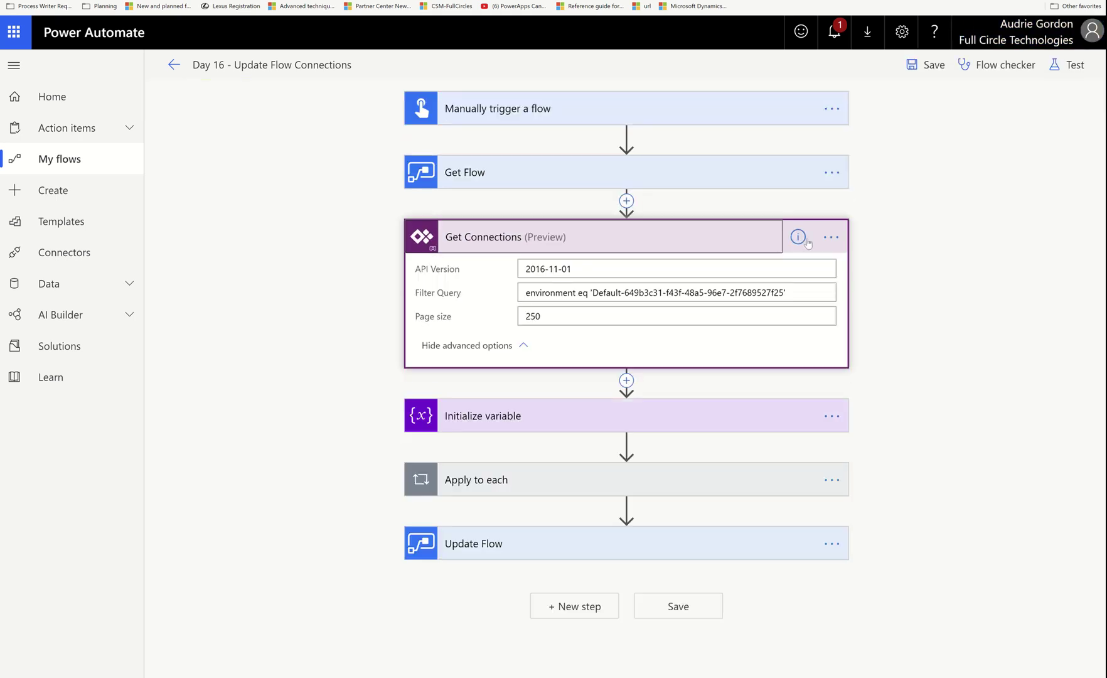
pyautogui.click(799, 238)
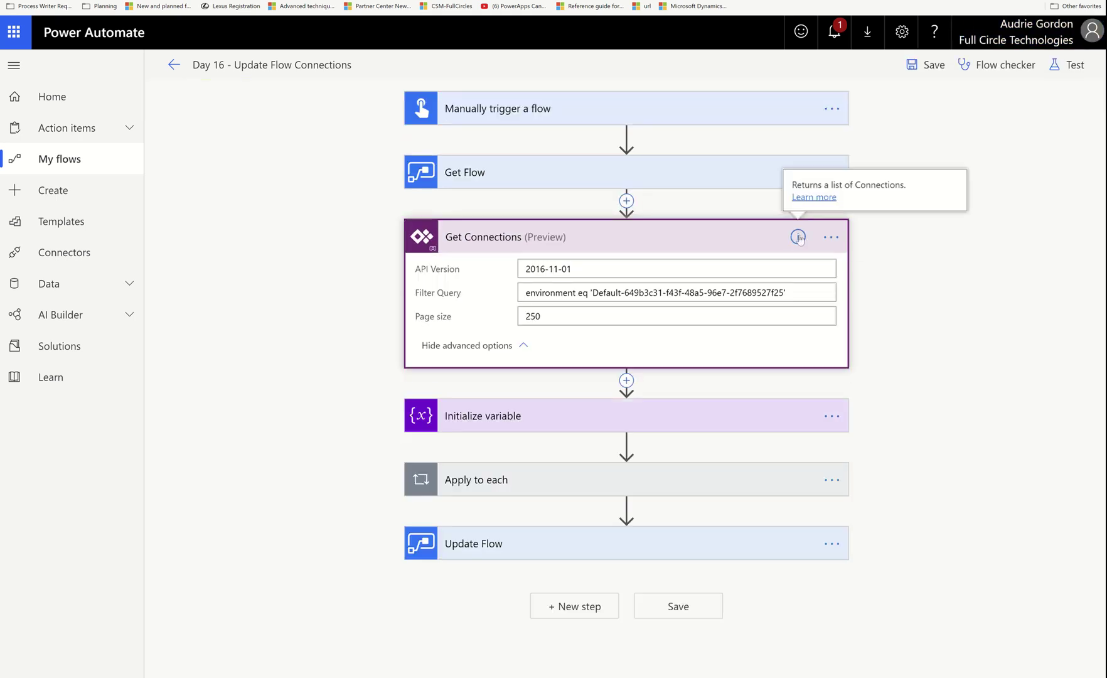
pyautogui.click(815, 197)
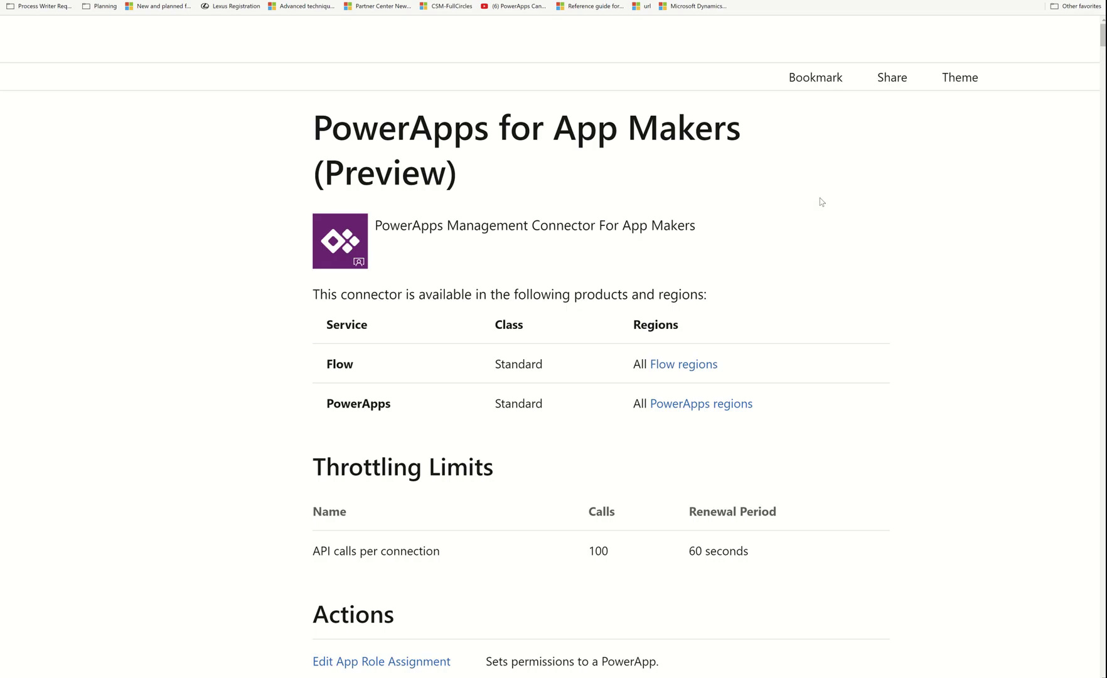
# - Look through the actions in the PowerApps for App Makers connector reference and return to the flow editor
pyautogui.scroll(20, 496, 336)
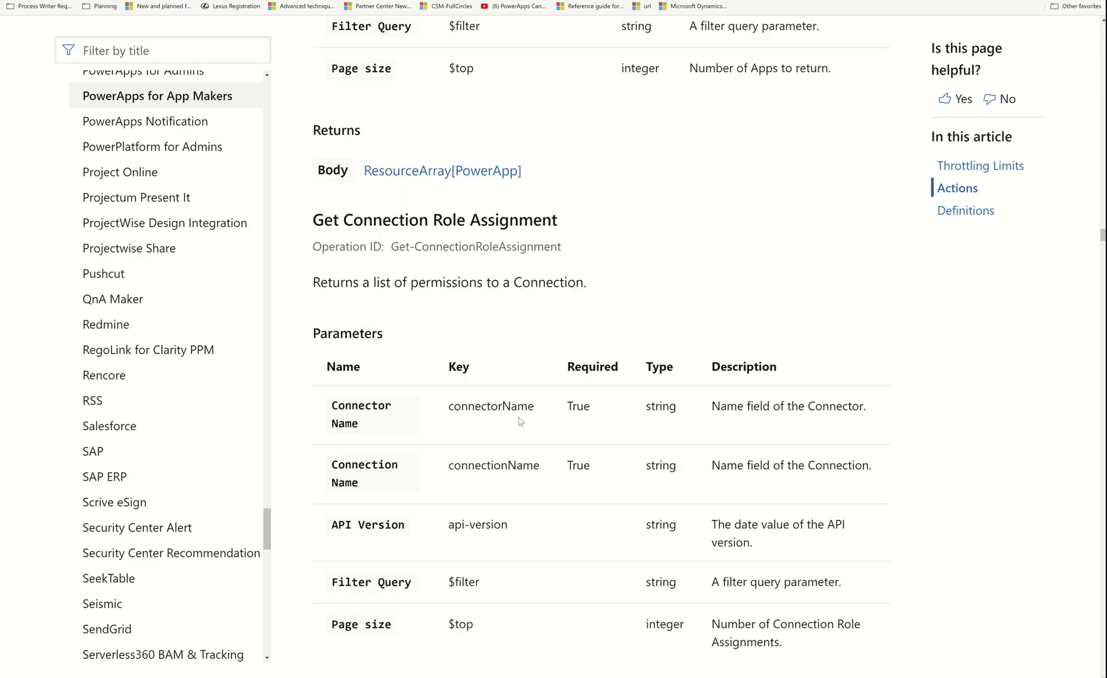
pyautogui.scroll(15, 690, 345)
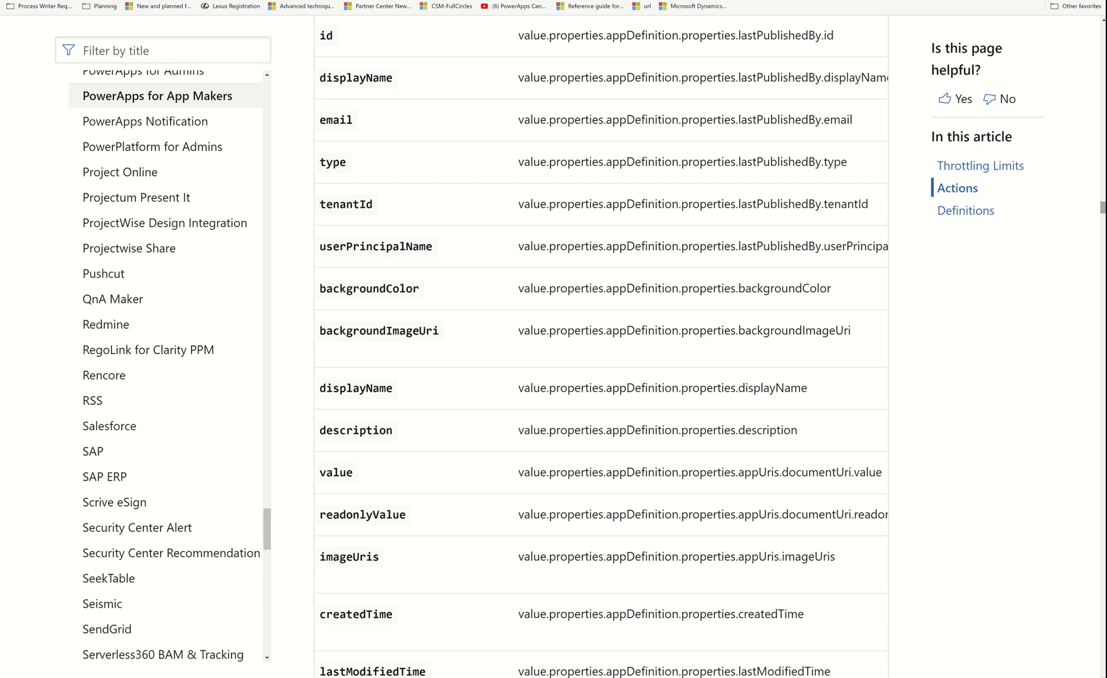
pyautogui.scroll(1, 1101, 209)
pyautogui.moveTo(1103, 207); pyautogui.dragTo(1103, 29)
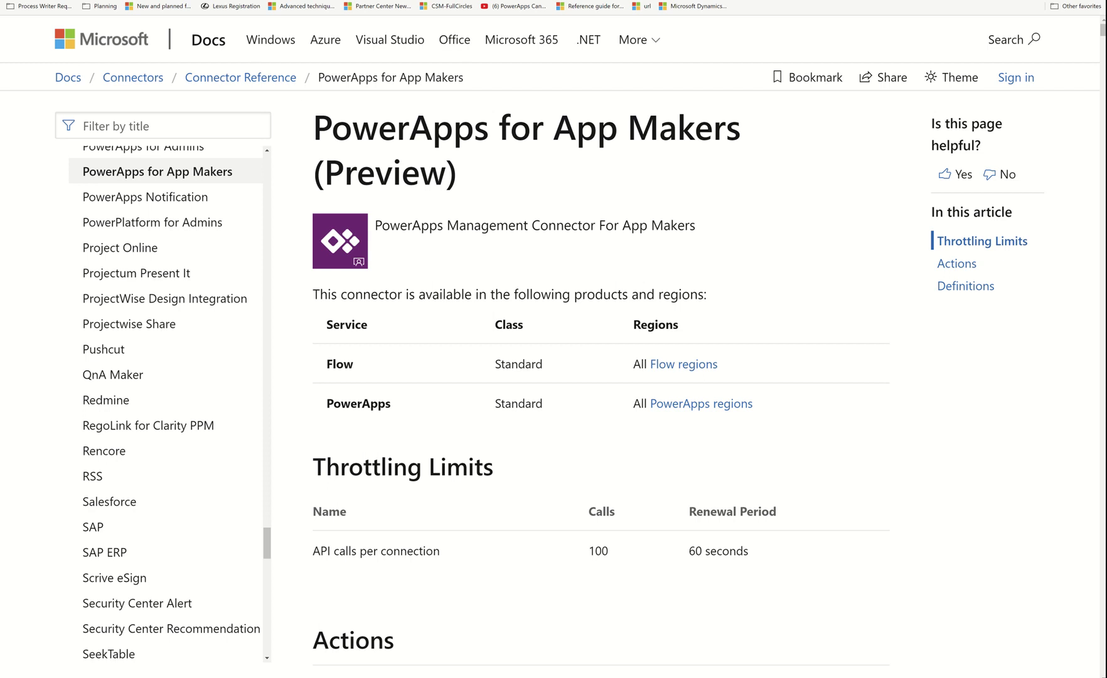
pyautogui.click(553, 1)
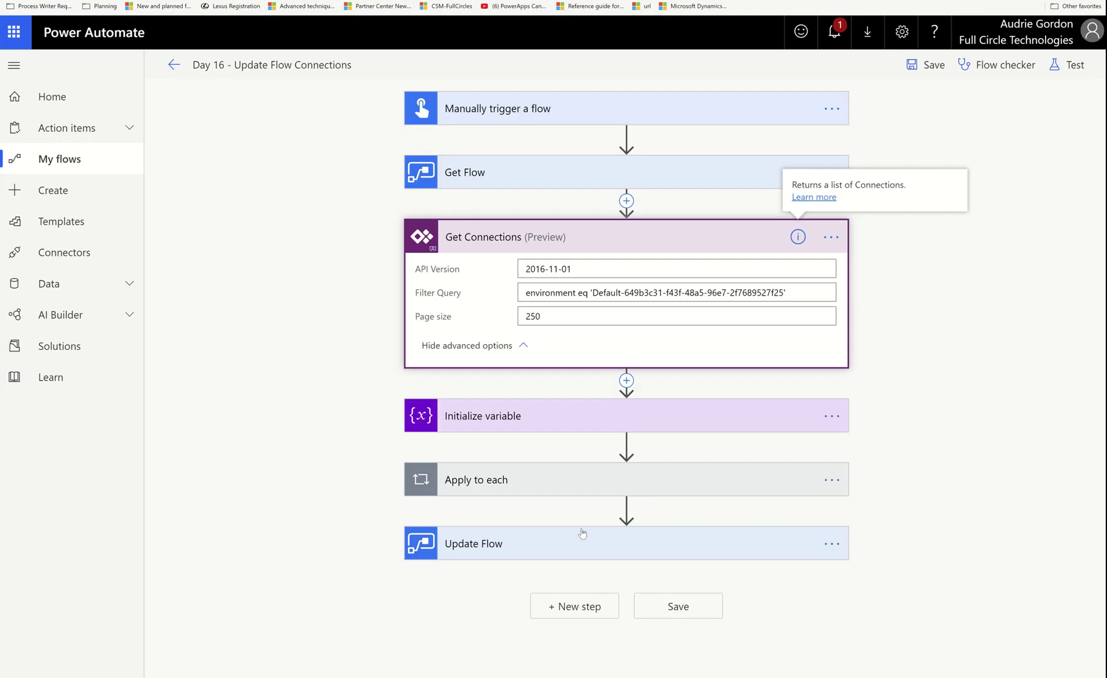
# - Reopen Day 16 - Update Flow Connections for editing from the flow list and expand its Update Flow action
pyautogui.click(77, 163)
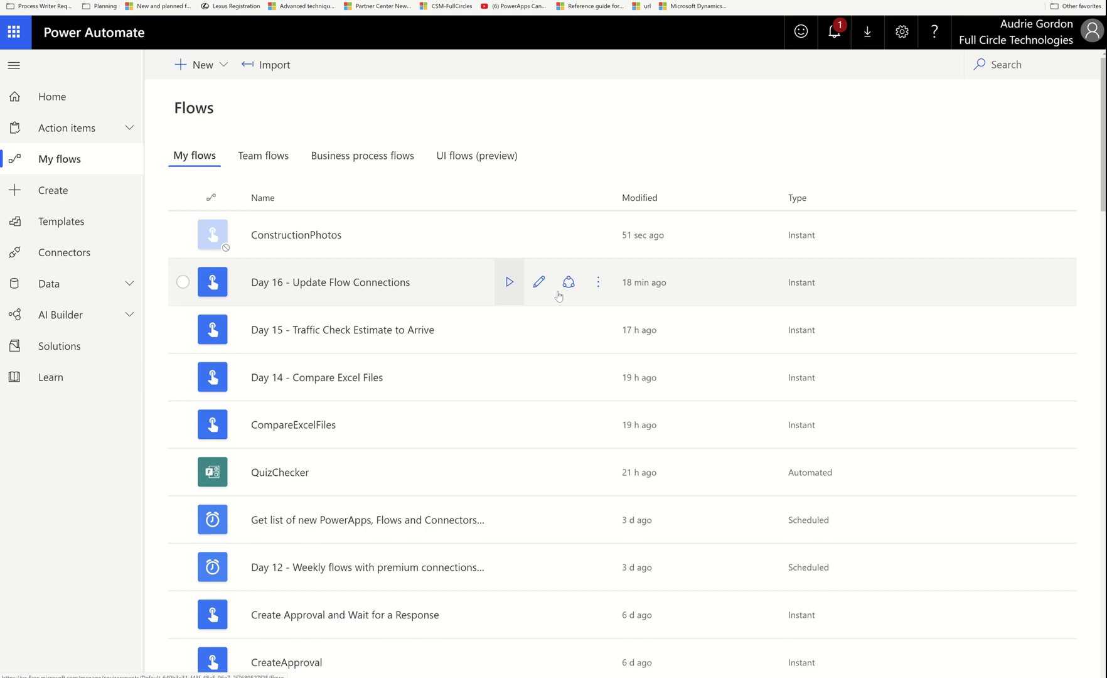
pyautogui.click(539, 283)
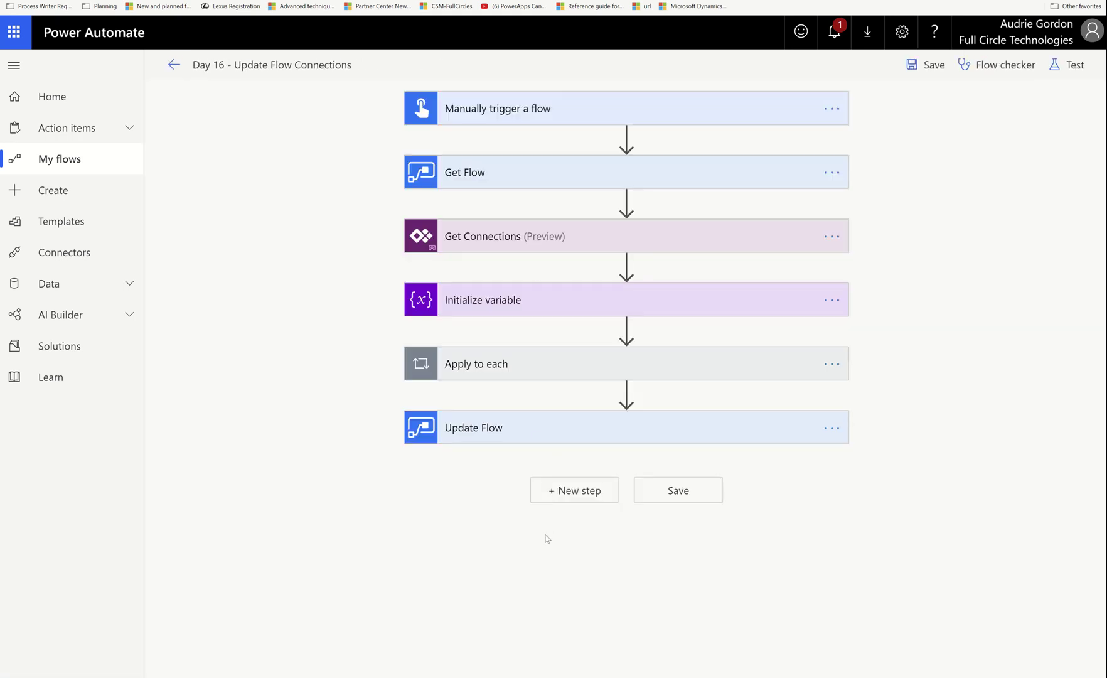
pyautogui.click(615, 431)
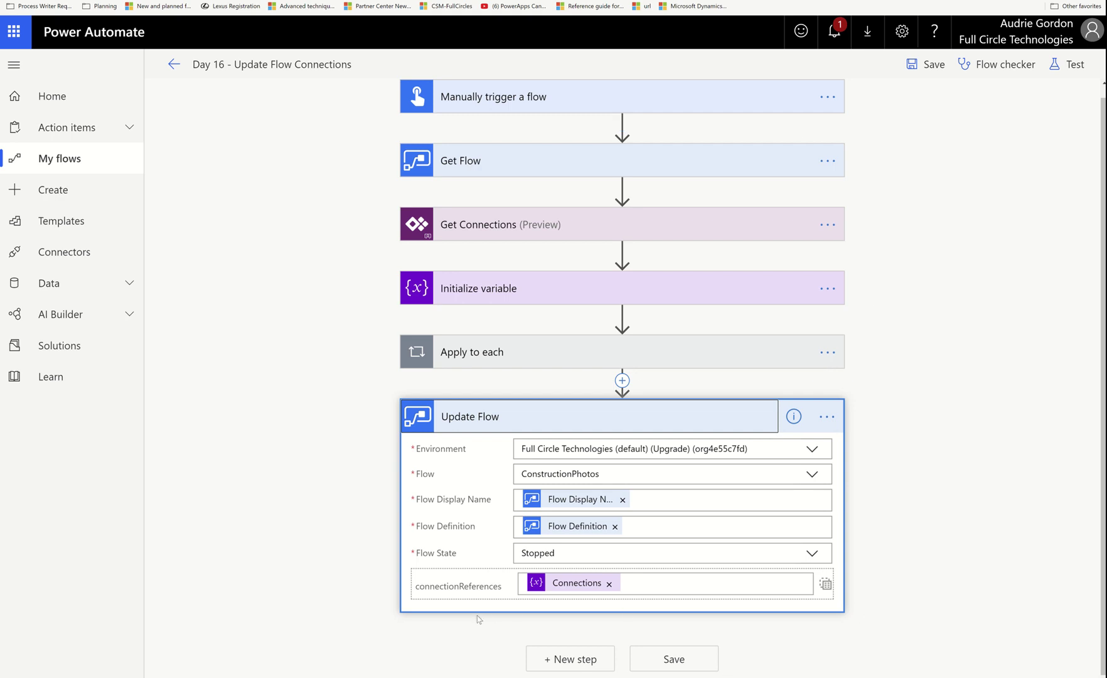
# - Review the Flow State options of the Update Flow action and leave the setting as it is
pyautogui.click(423, 556)
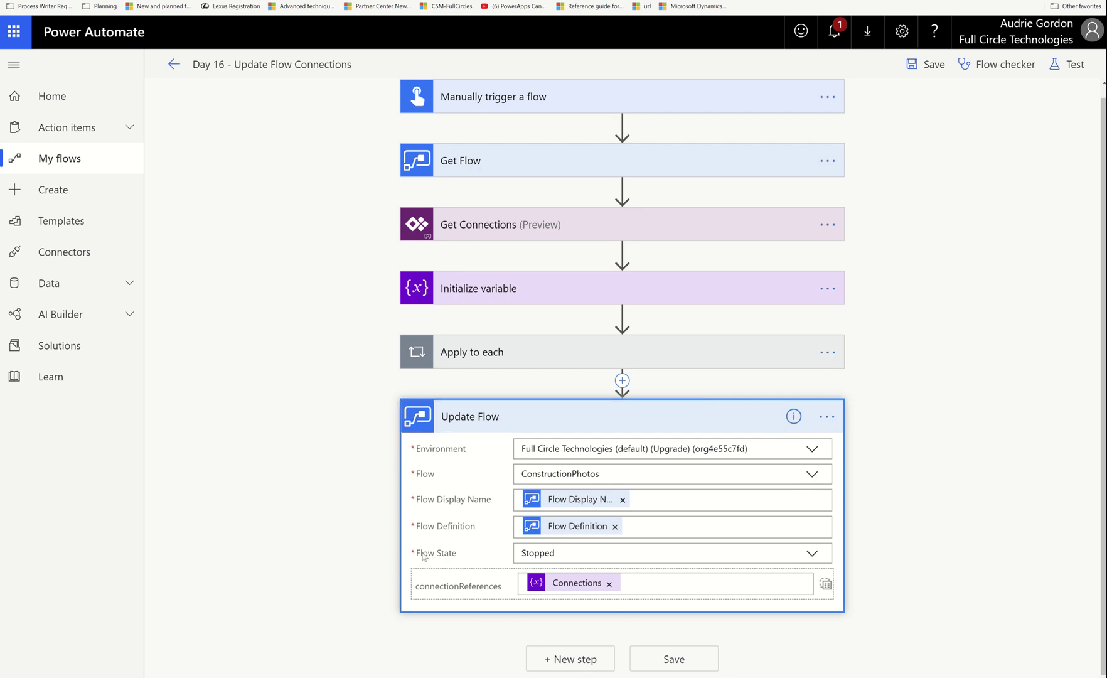
pyautogui.moveTo(423, 556); pyautogui.dragTo(460, 552)
pyautogui.click(810, 553)
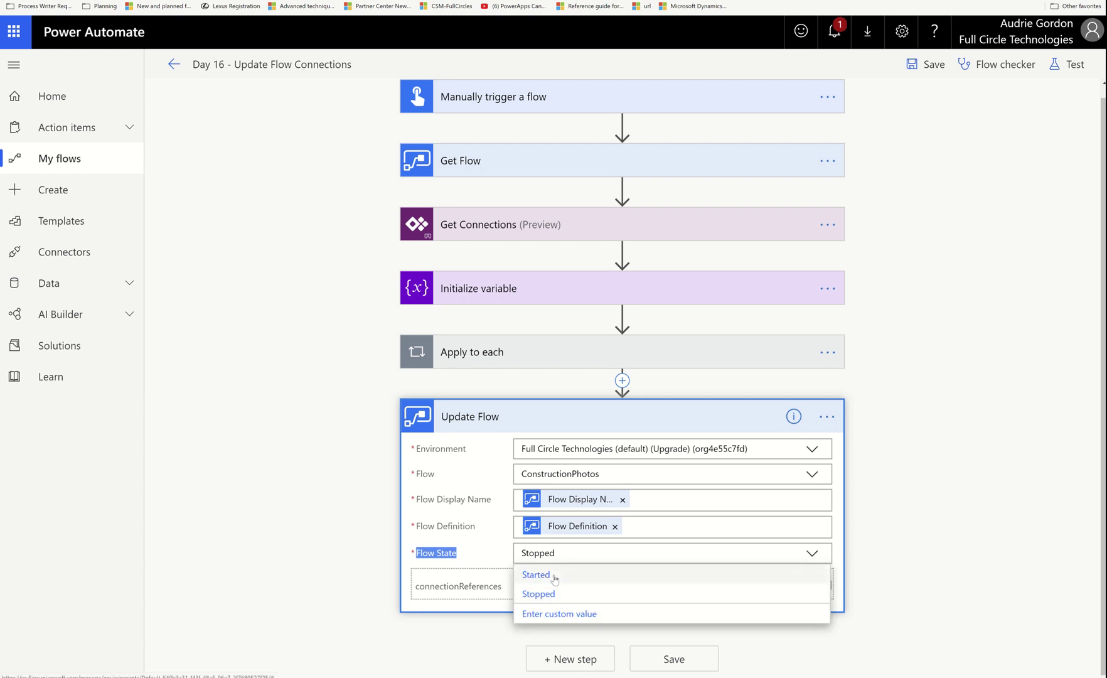
pyautogui.click(817, 553)
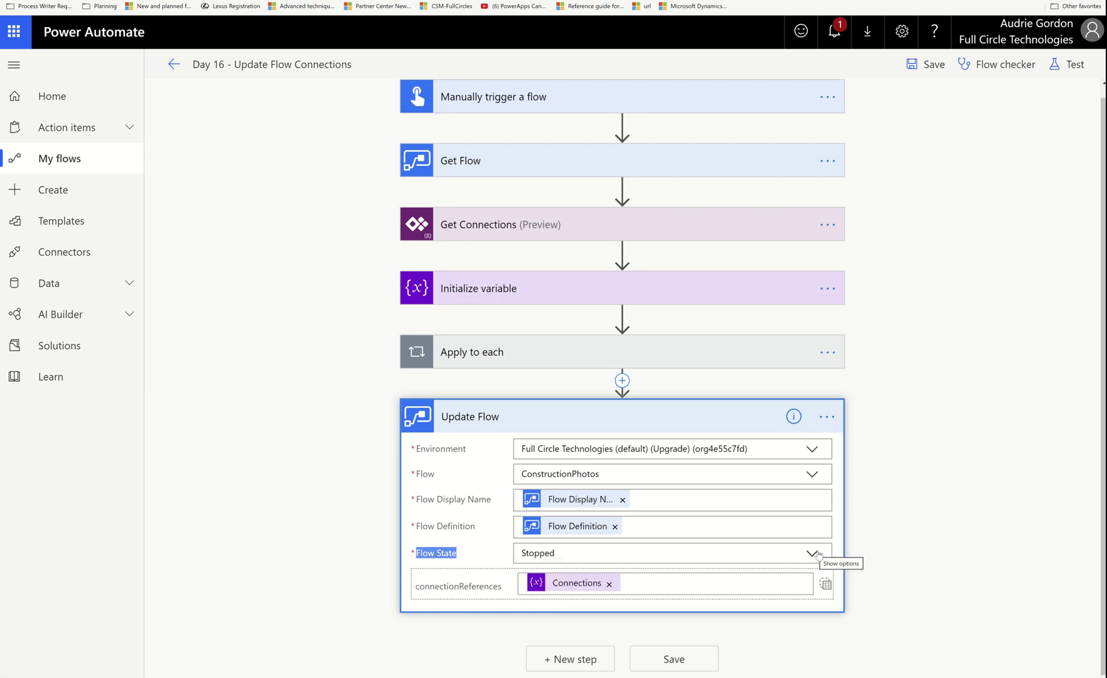
# - Return to the flow list and turn on the ConstructionPhotos flow
pyautogui.click(42, 164)
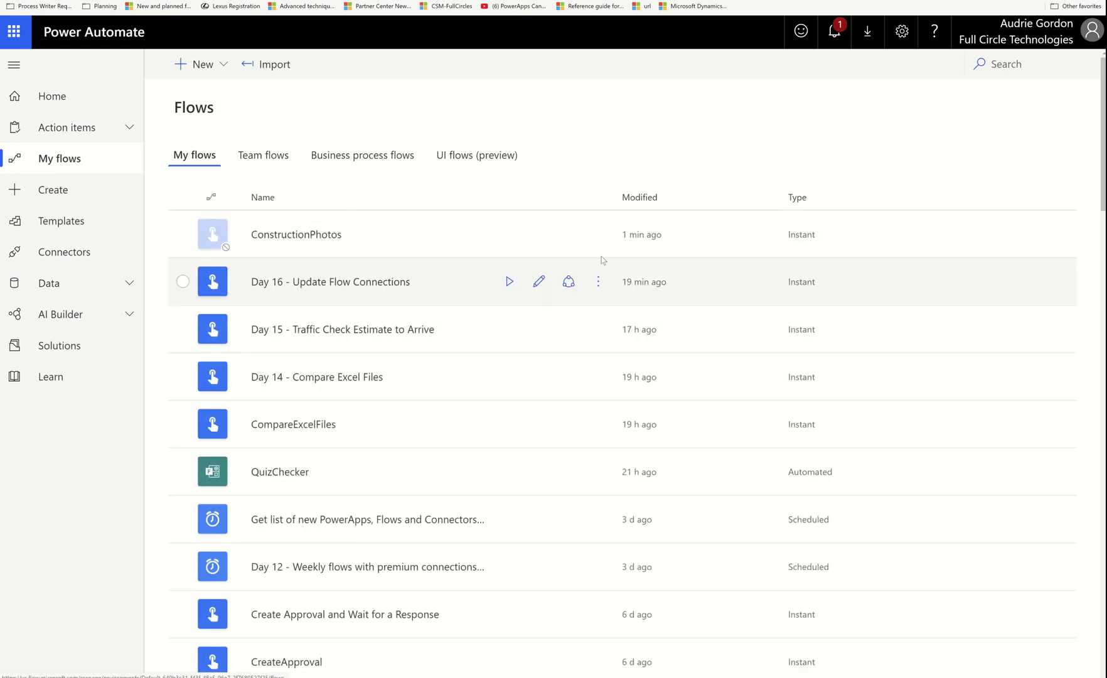
pyautogui.click(598, 234)
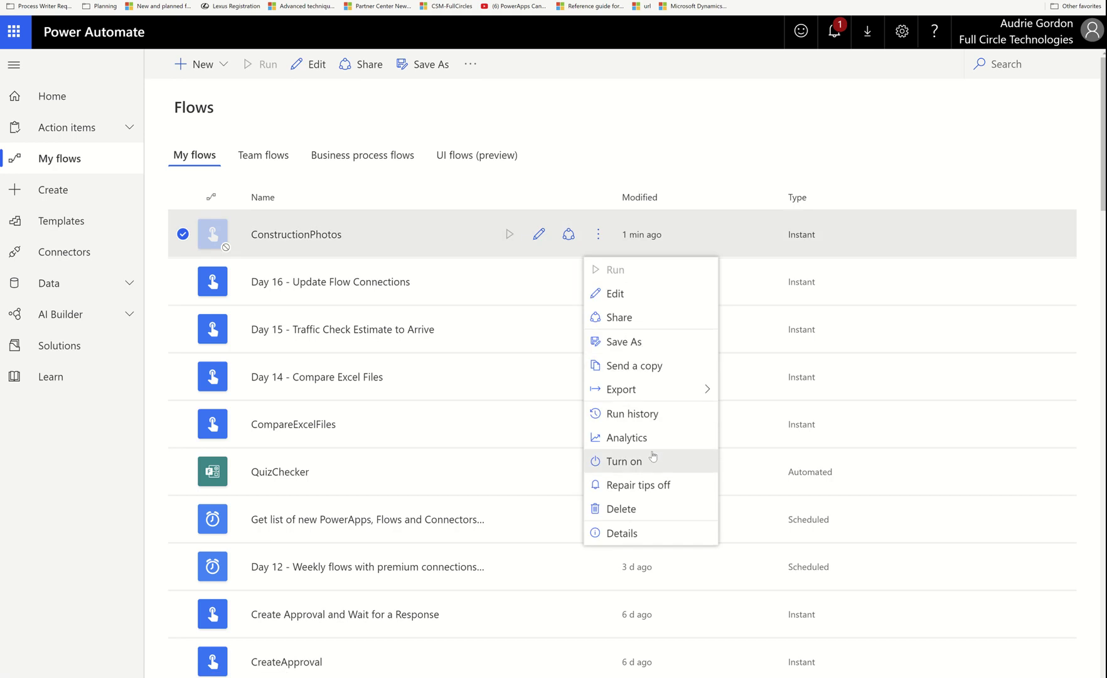
pyautogui.click(635, 461)
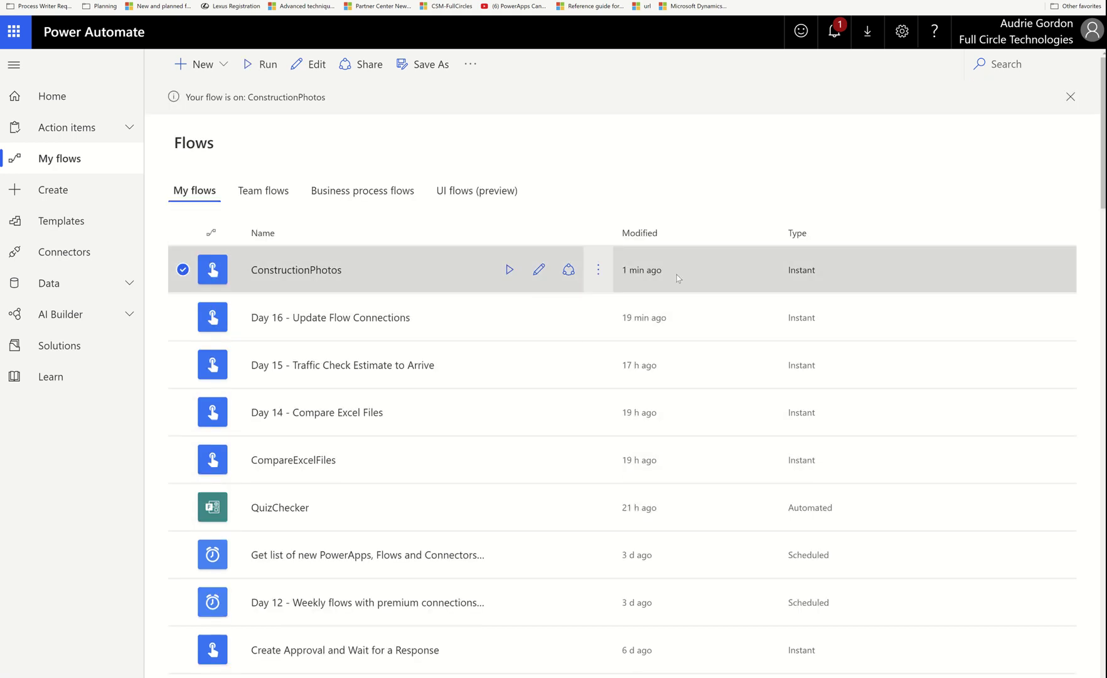
# - Open ConstructionPhotos for editing and check which connection its Create file action uses
pyautogui.click(539, 269)
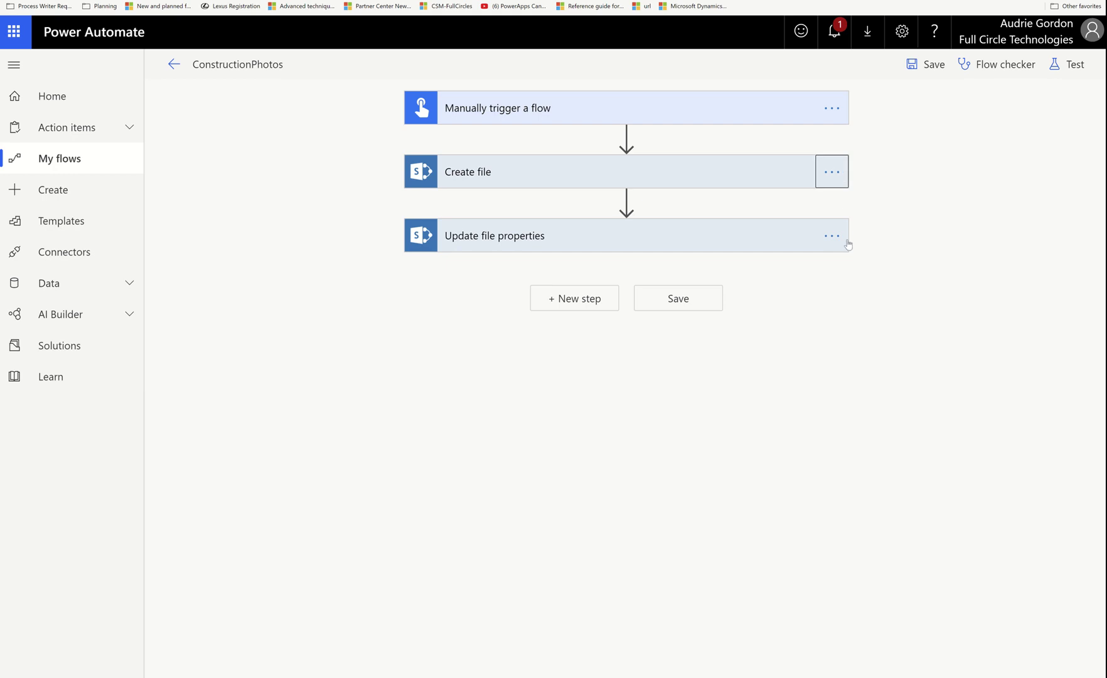
pyautogui.click(830, 172)
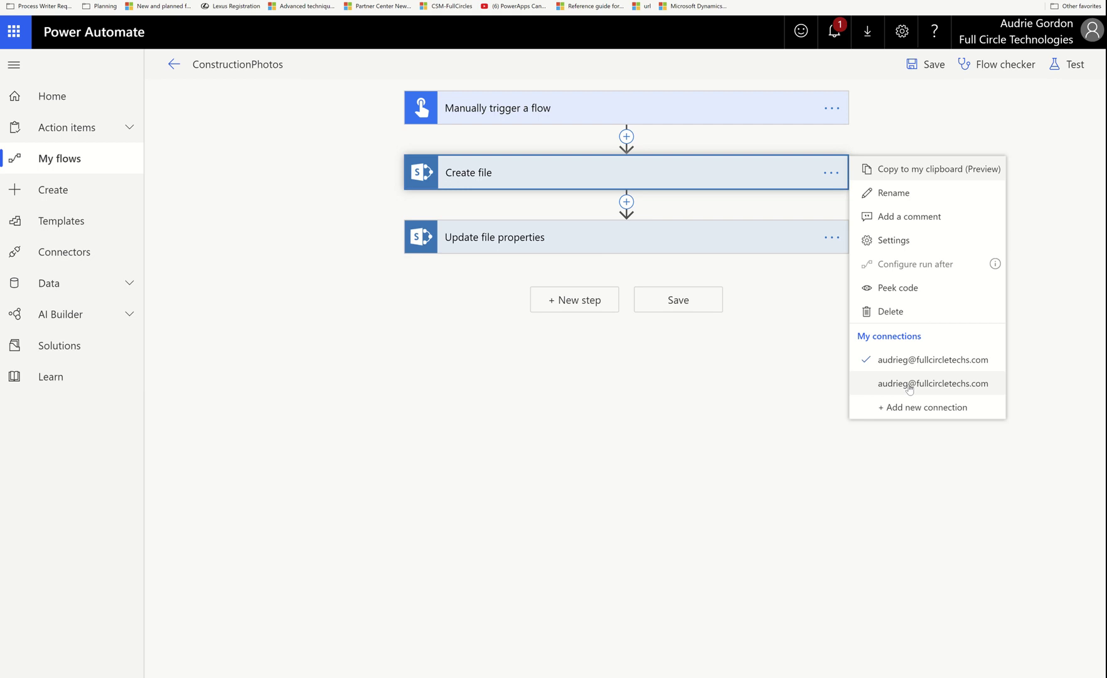
# - Go back to the flow list and open the latest run of Day 16 - Update Flow Connections
pyautogui.click(106, 158)
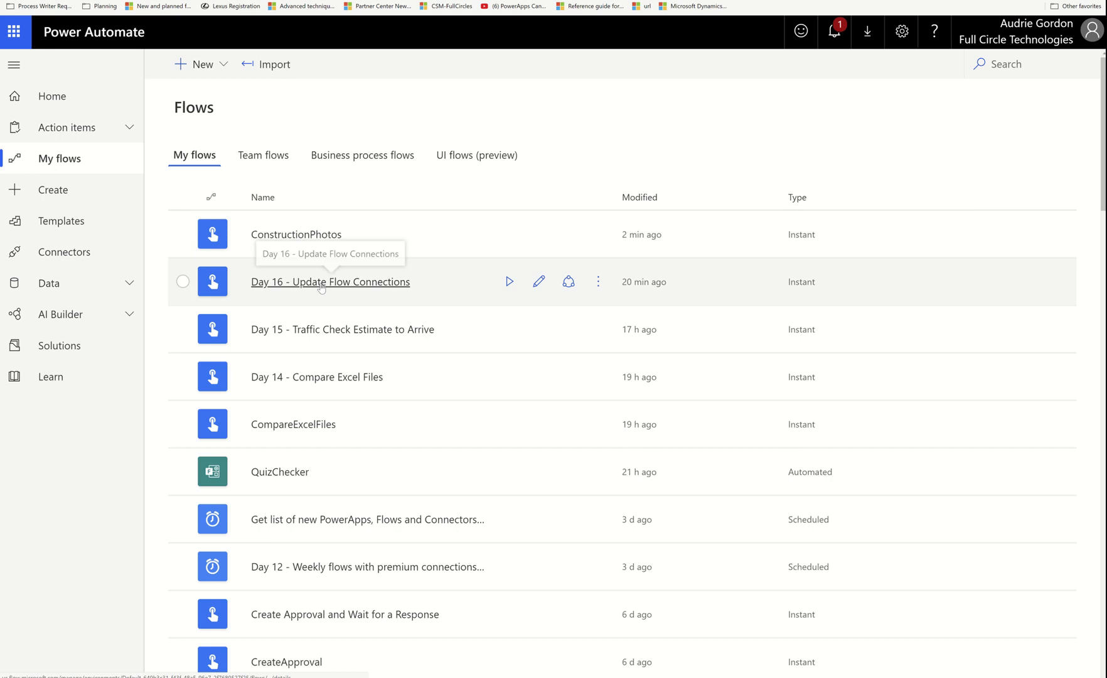
pyautogui.click(322, 283)
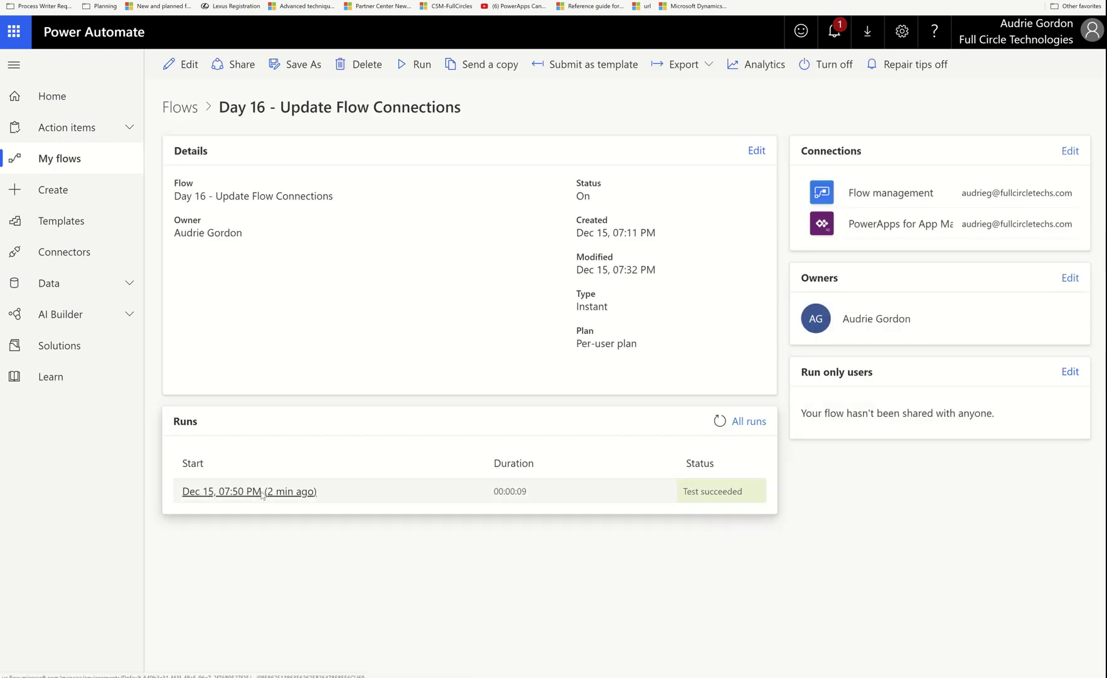
pyautogui.click(262, 491)
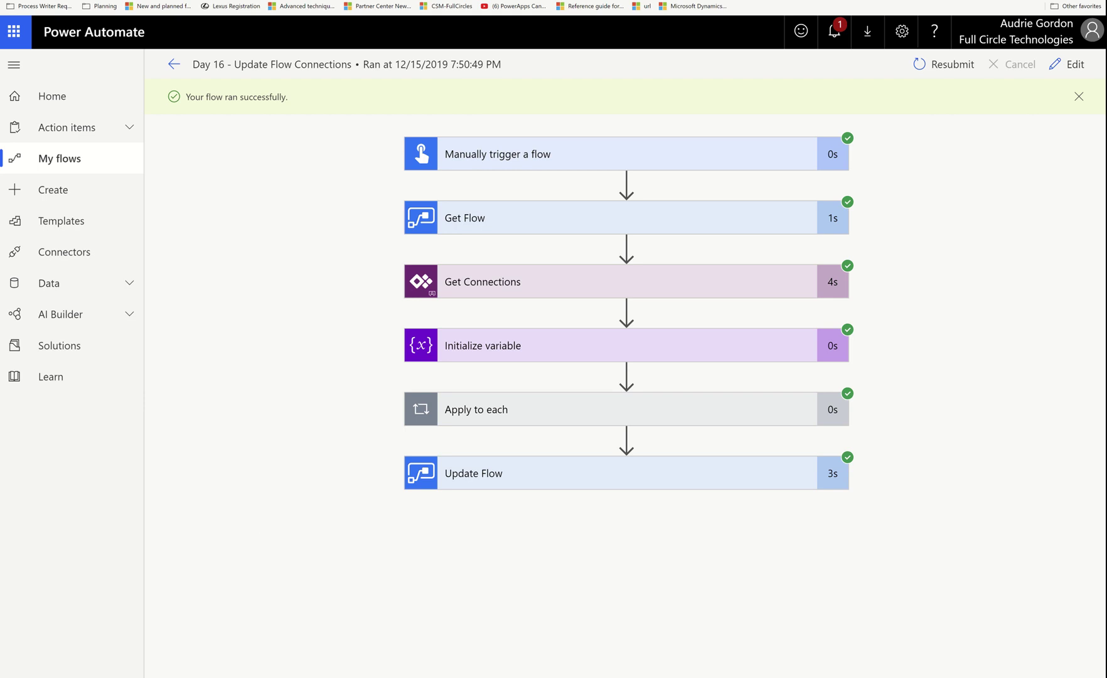
pyautogui.hotkey('alt', 'Tab')
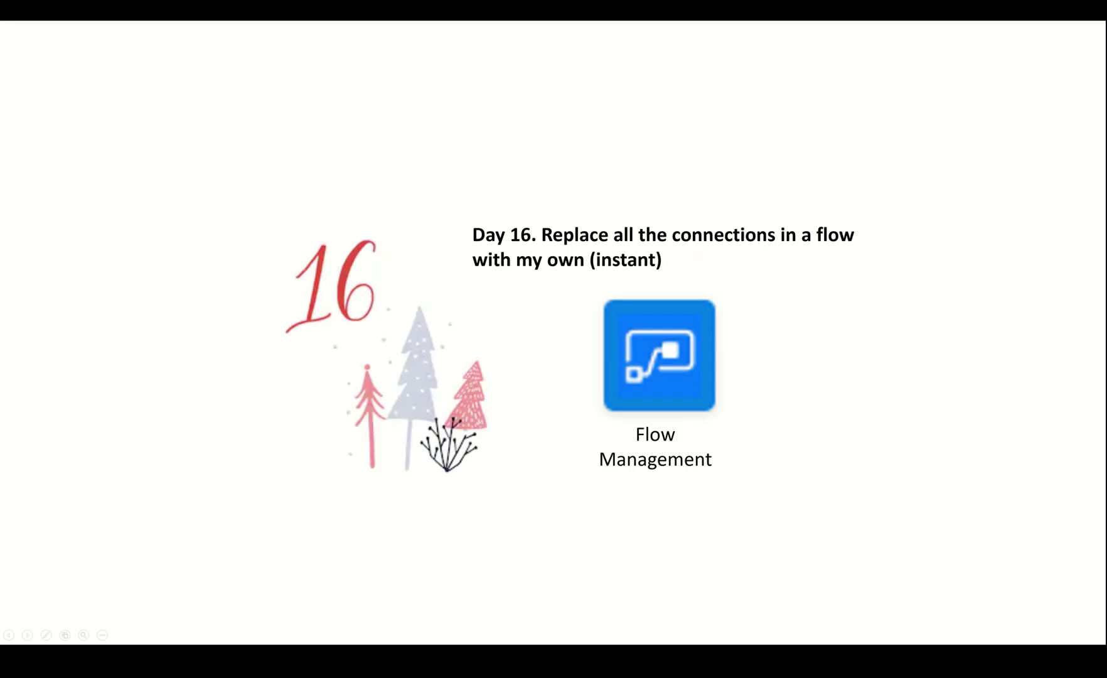
pyautogui.press('Escape')
pyautogui.hotkey('alt', 'Tab')
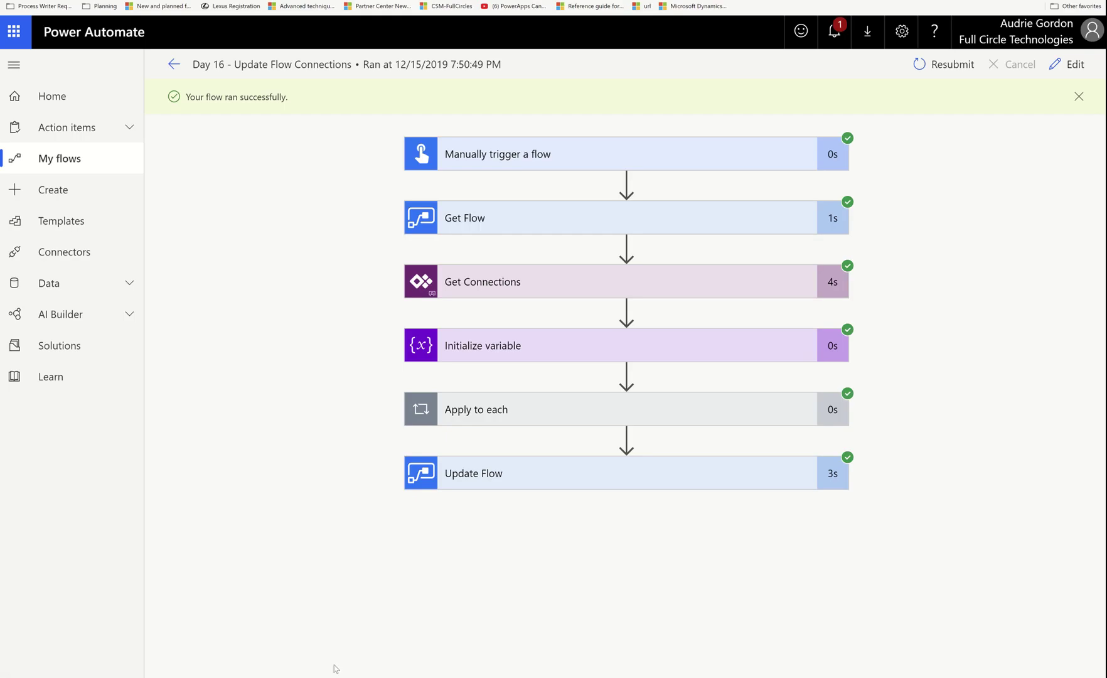
# - Switch to Visual Studio Code and create a new empty file
pyautogui.press('super')
pyautogui.write('visu')
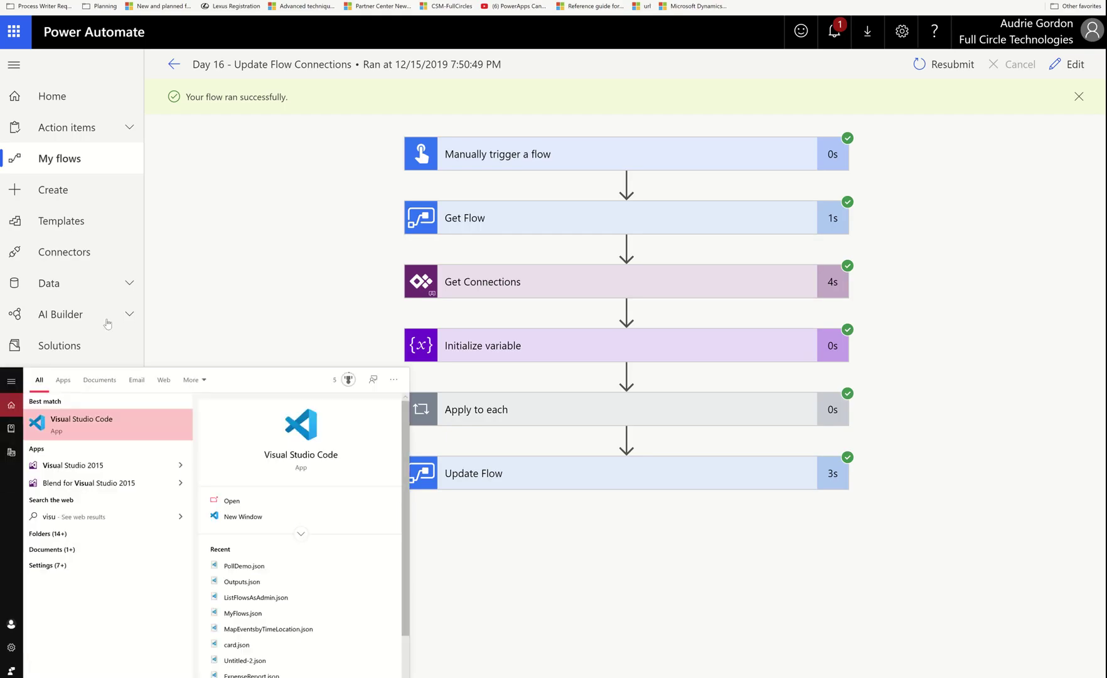
pyautogui.click(134, 433)
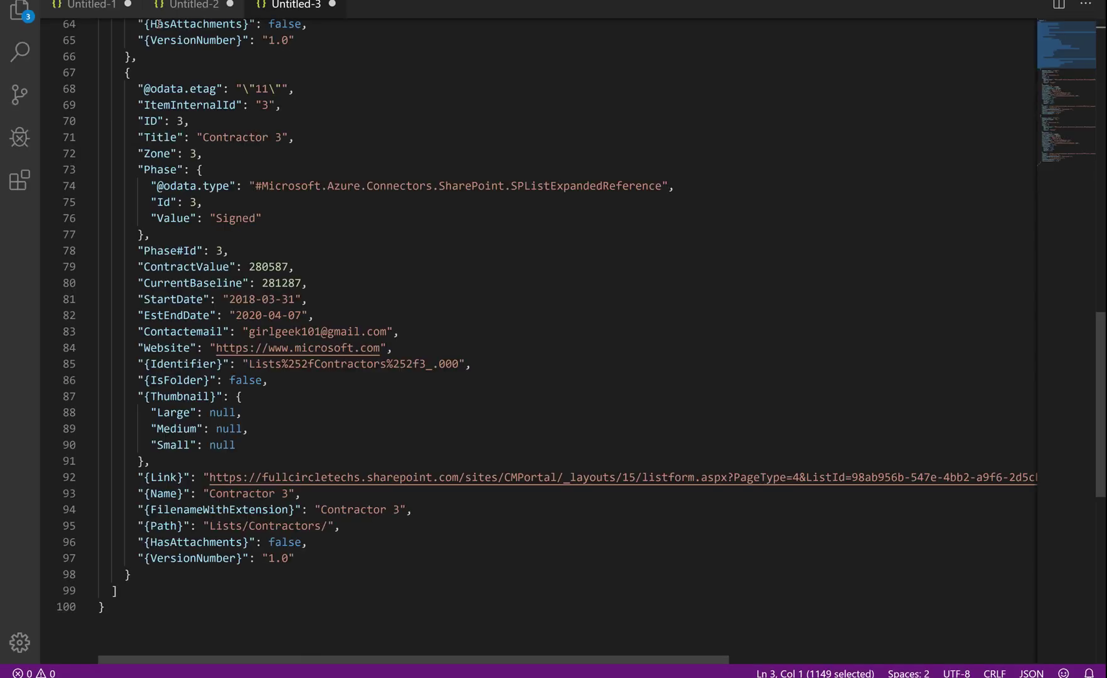
pyautogui.hotkey('alt', 'f')
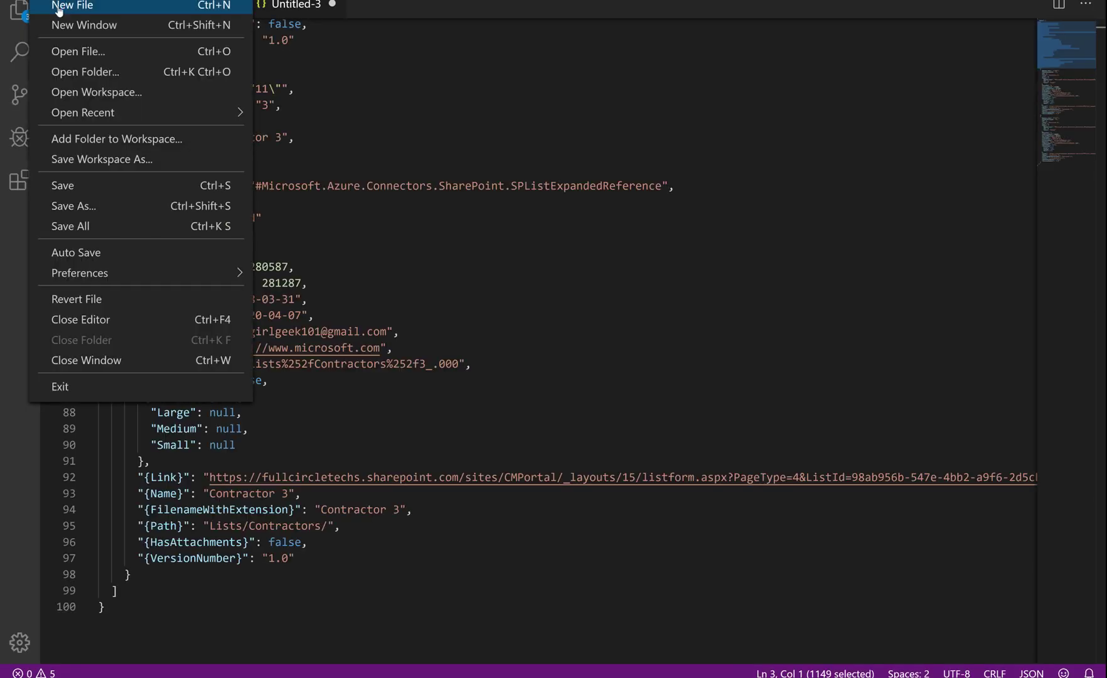
pyautogui.click(59, 9)
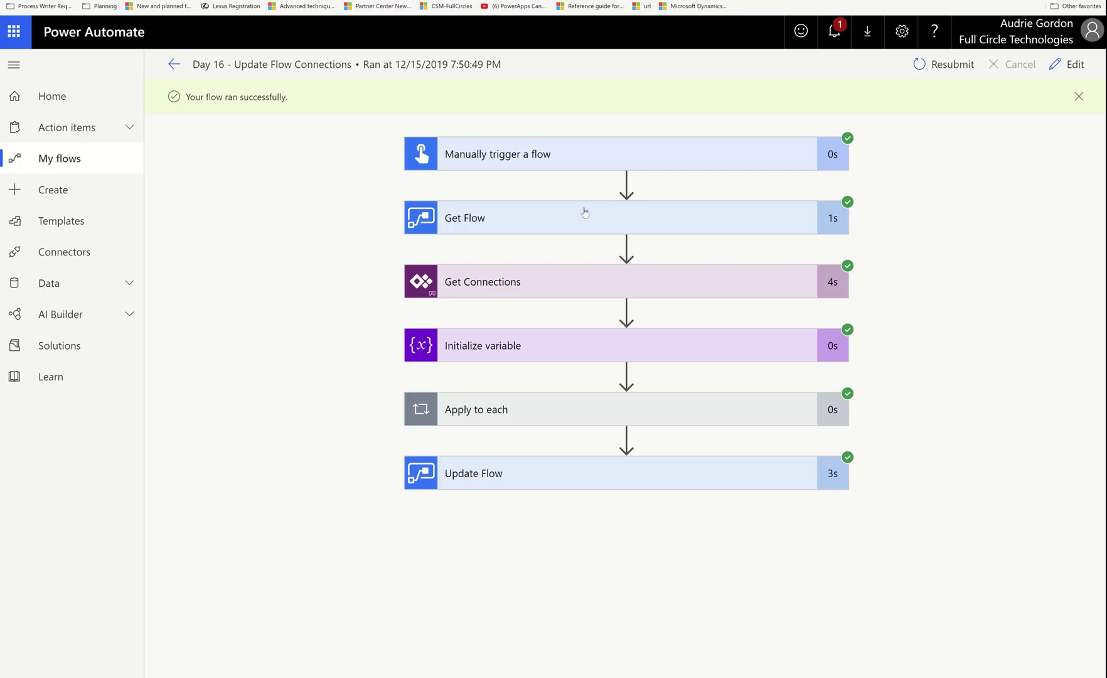
# - Back in the Power Automate run, expand the Get Flow results, look through the outputs and show the remaining ones
pyautogui.click(467, 217)
pyautogui.scroll(-3, 582, 430)
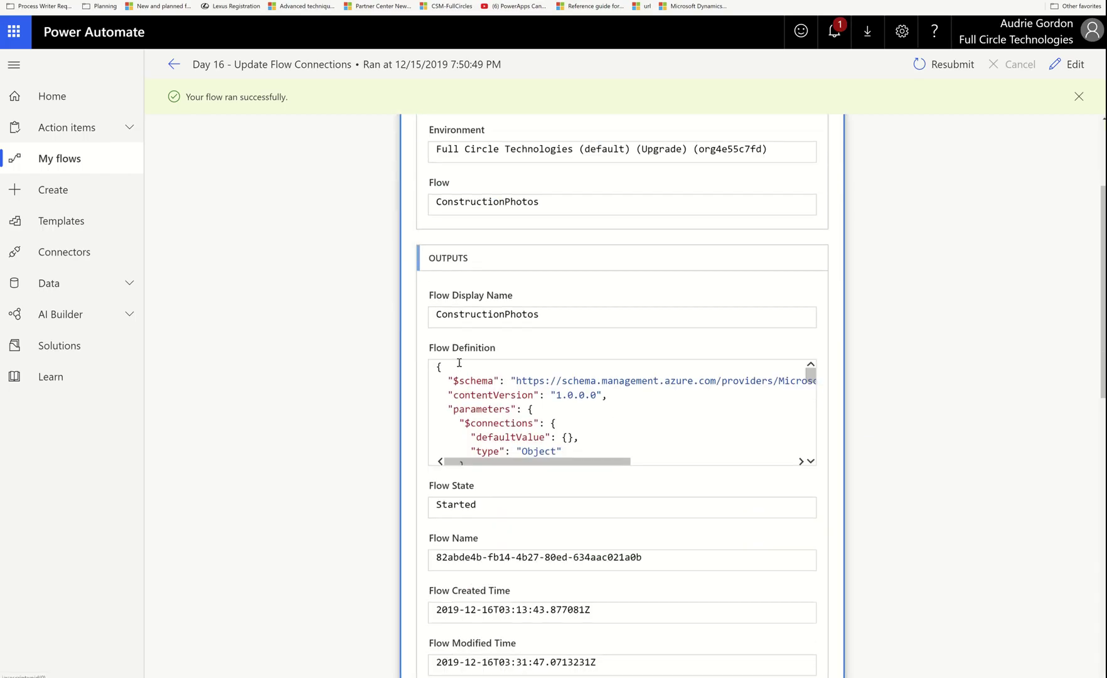
pyautogui.scroll(-10, 487, 366)
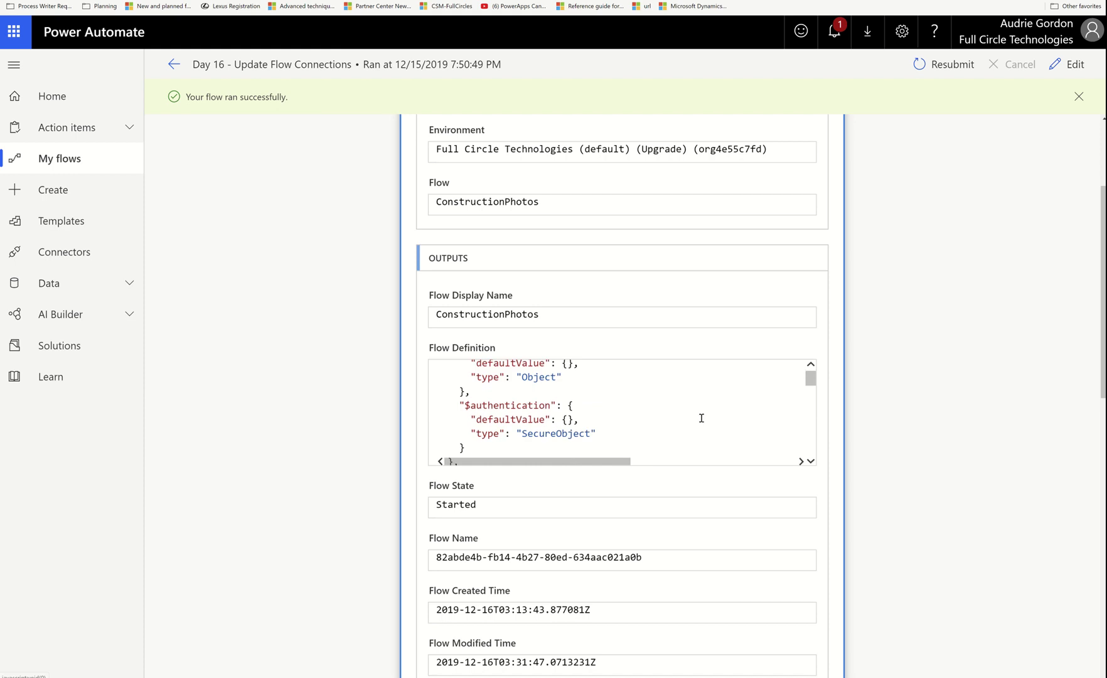
pyautogui.scroll(-2, 723, 429)
pyautogui.scroll(-7, 743, 474)
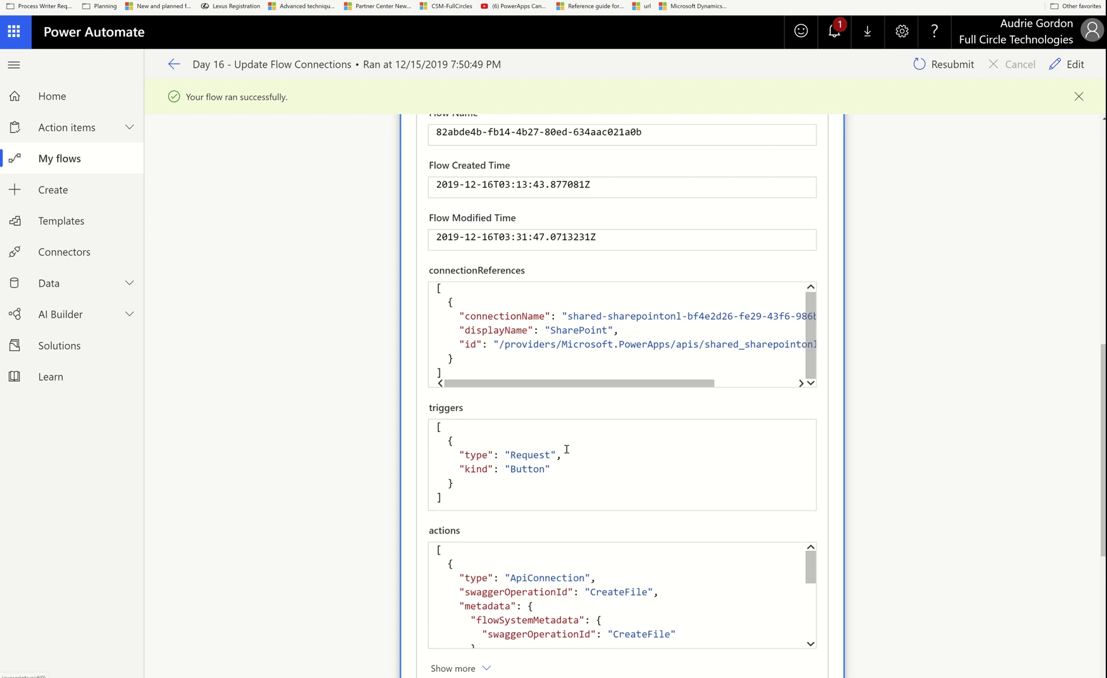
pyautogui.scroll(-3, 568, 449)
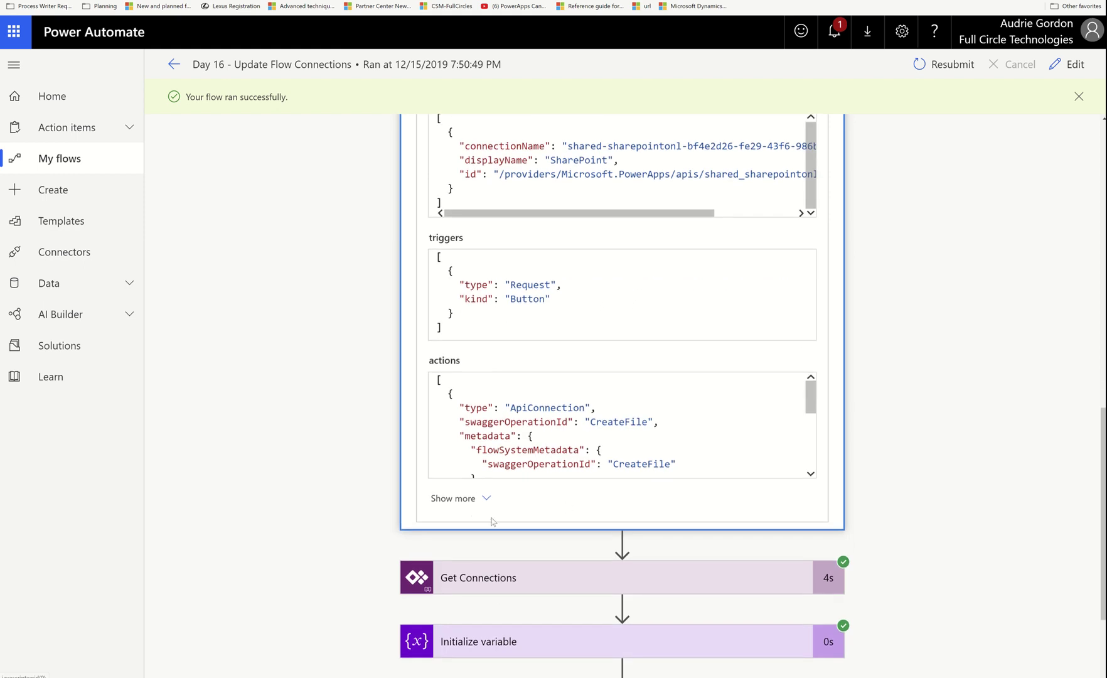
pyautogui.click(478, 500)
# - Examine the Get Flow inputs, the Flow Display Name output and the Flow Definition from beginning to end
pyautogui.scroll(12, 620, 260)
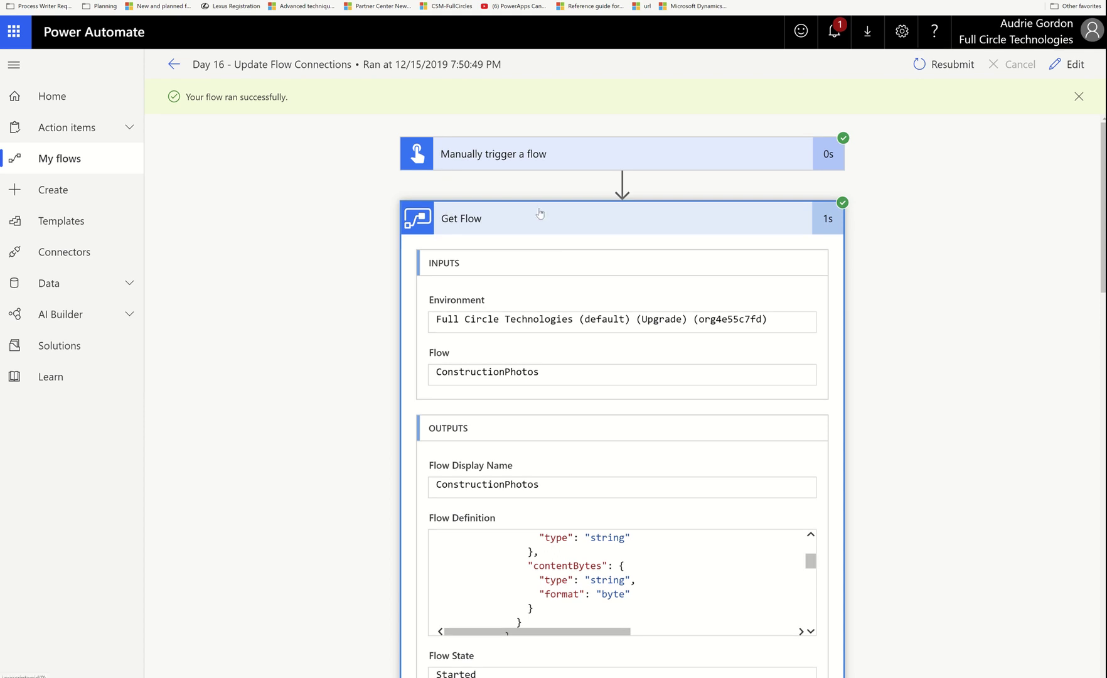
pyautogui.scroll(-3, 549, 464)
pyautogui.scroll(1, 549, 434)
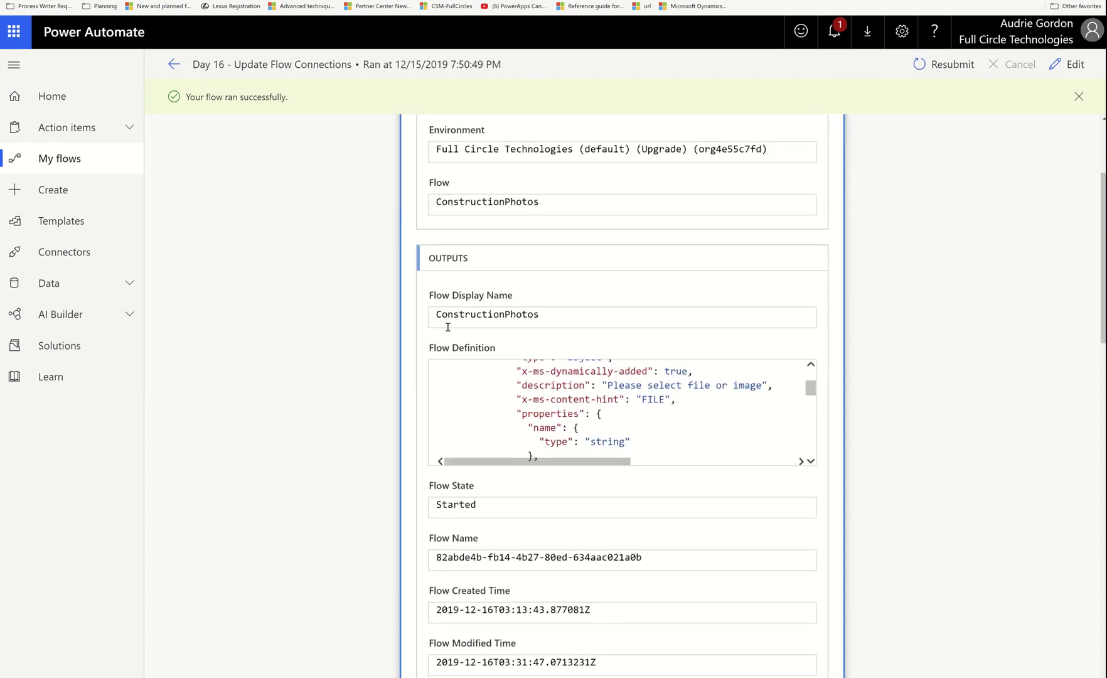
pyautogui.scroll(-3, 480, 337)
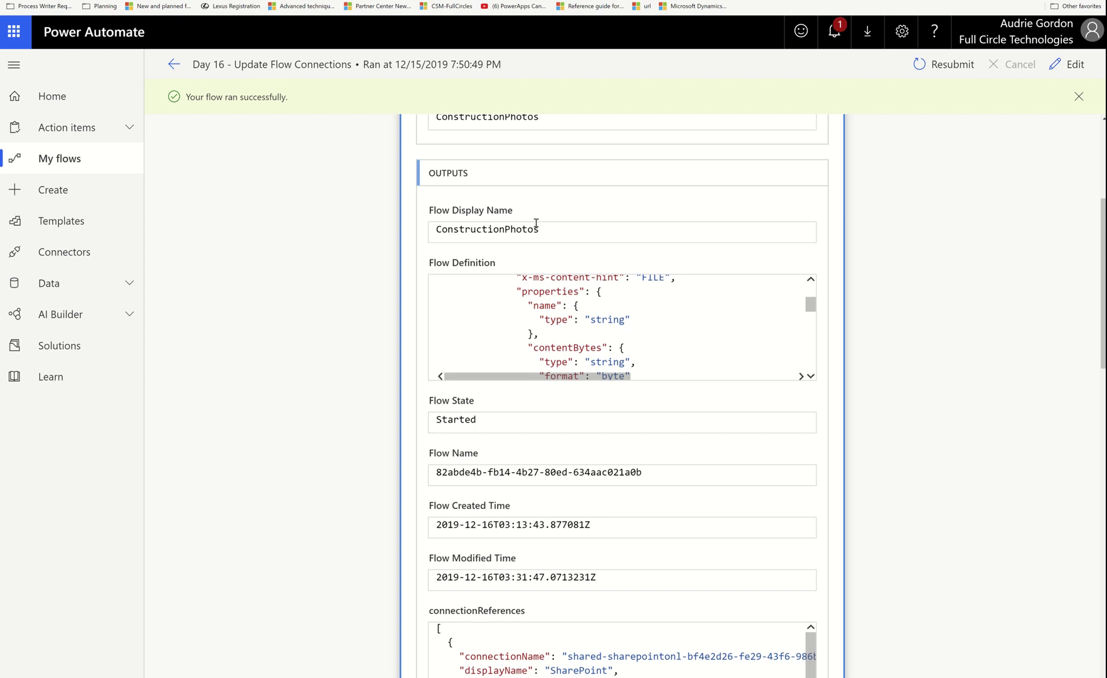
pyautogui.scroll(2, 647, 367)
pyautogui.scroll(3, 653, 351)
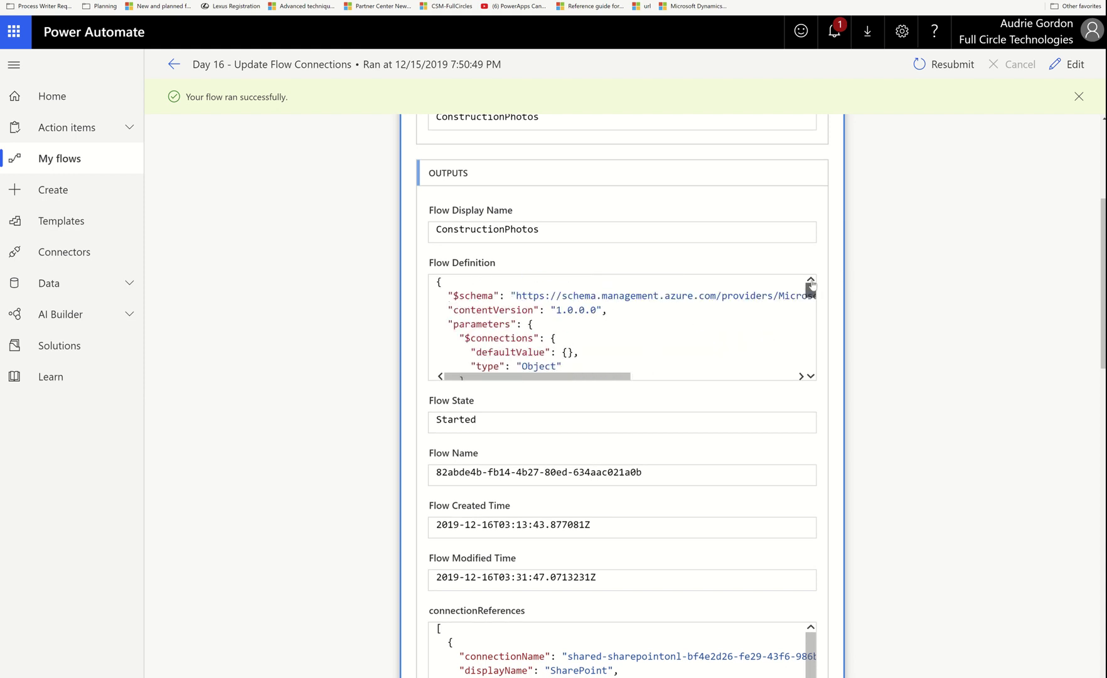
pyautogui.moveTo(811, 286); pyautogui.dragTo(811, 364)
# - Review the Flow State, Flow Name and the created and modified times in the Get Flow outputs
pyautogui.scroll(-3, 650, 449)
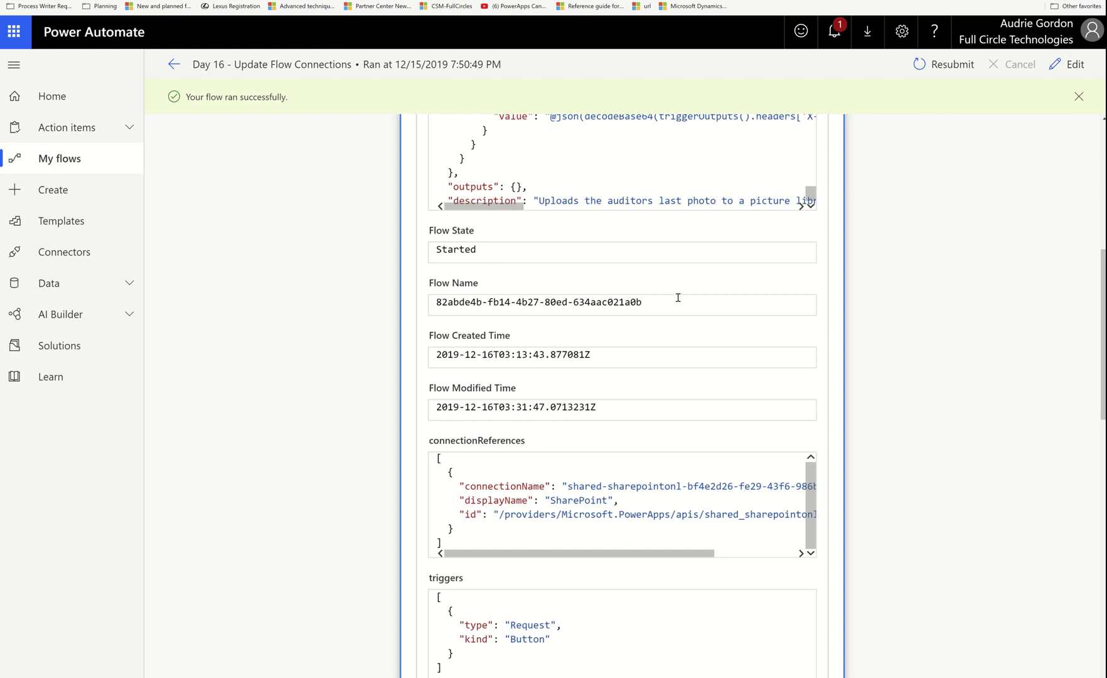
pyautogui.moveTo(678, 299); pyautogui.dragTo(419, 291)
pyautogui.moveTo(612, 359); pyautogui.dragTo(411, 358)
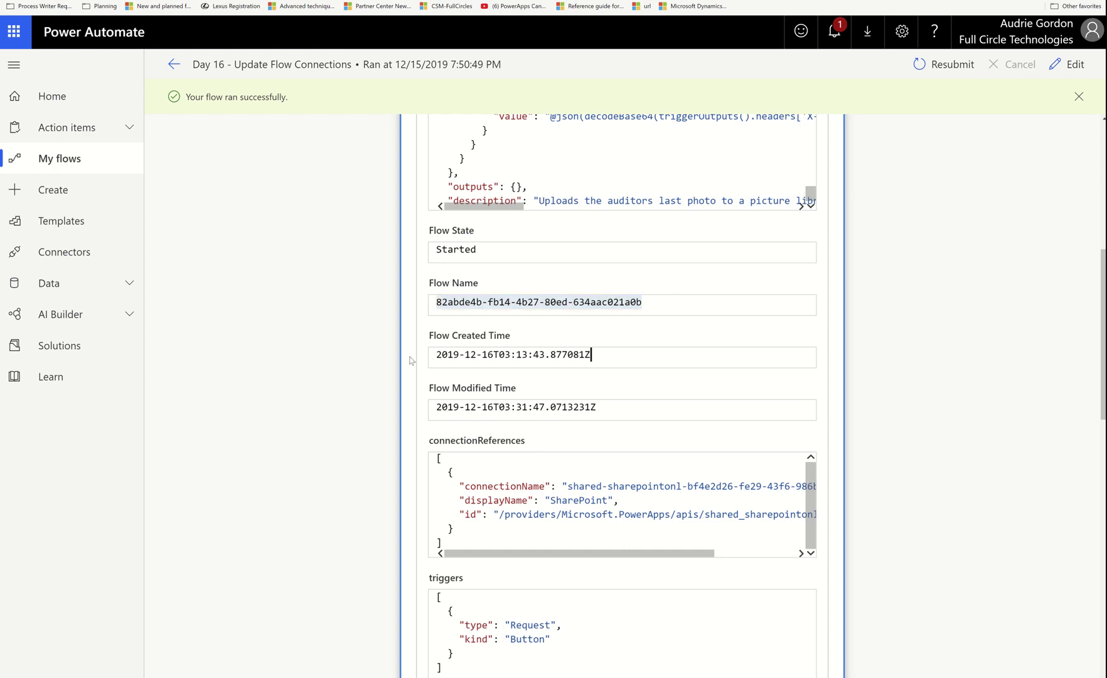
pyautogui.scroll(-3, 548, 357)
pyautogui.scroll(-1, 548, 357)
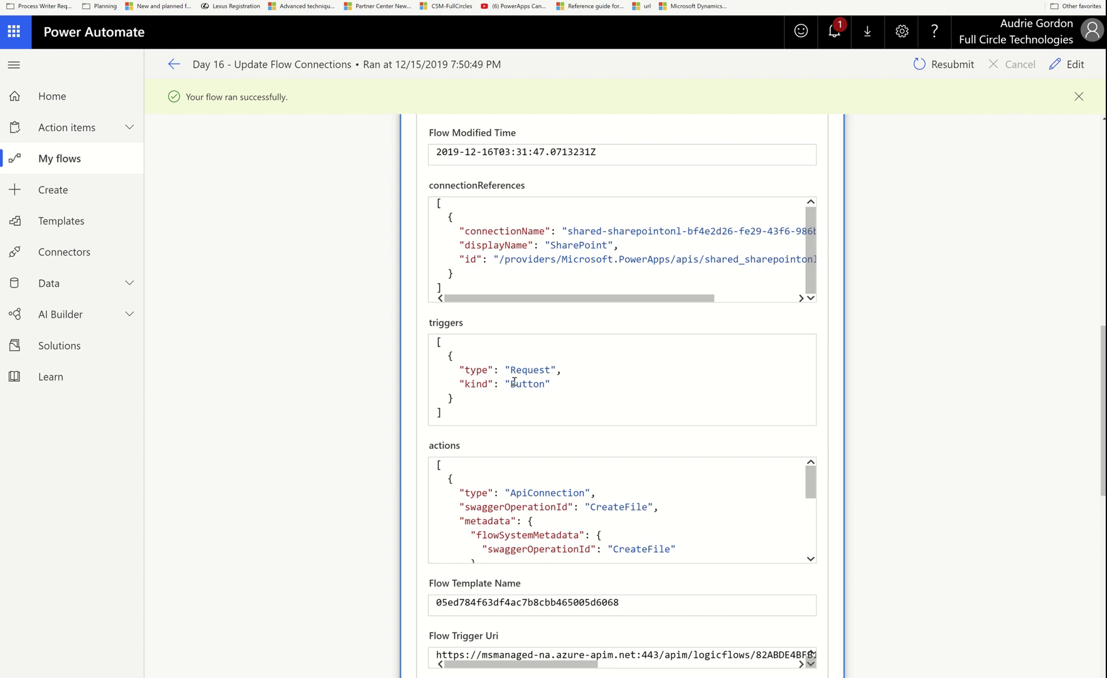
# - Examine the connectionReferences output of Get Flow, highlighting the whole array and the single SharePoint connection object inside it
pyautogui.scroll(-3, 514, 380)
pyautogui.scroll(3, 531, 323)
pyautogui.click(459, 287)
pyautogui.moveTo(458, 287); pyautogui.dragTo(384, 199)
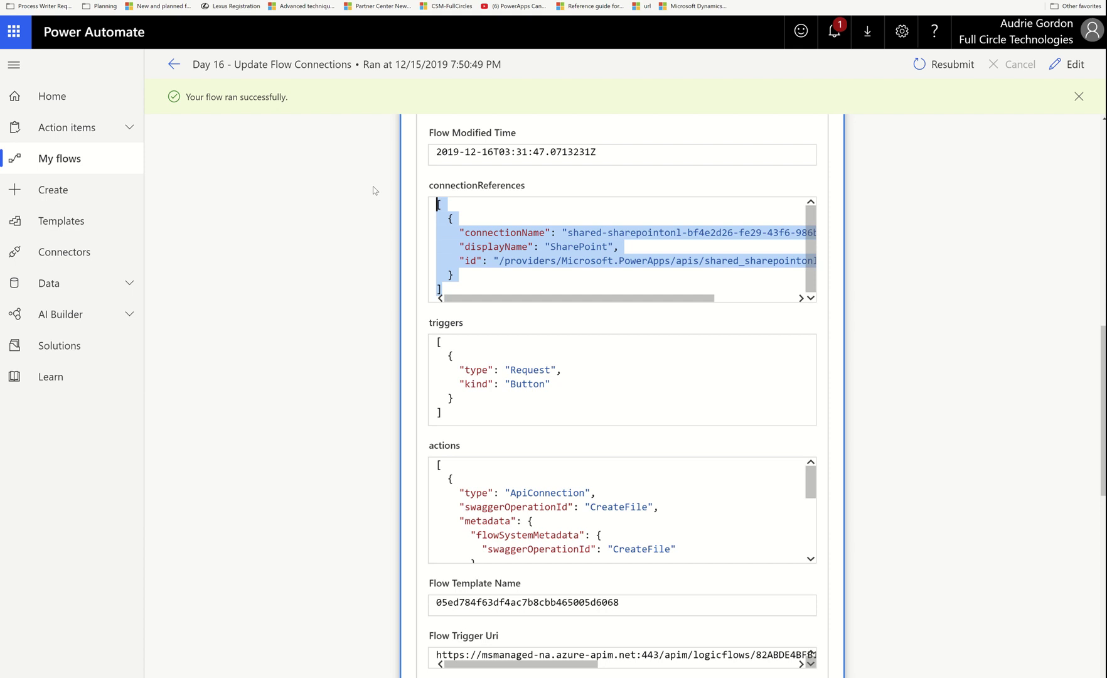
pyautogui.click(480, 220)
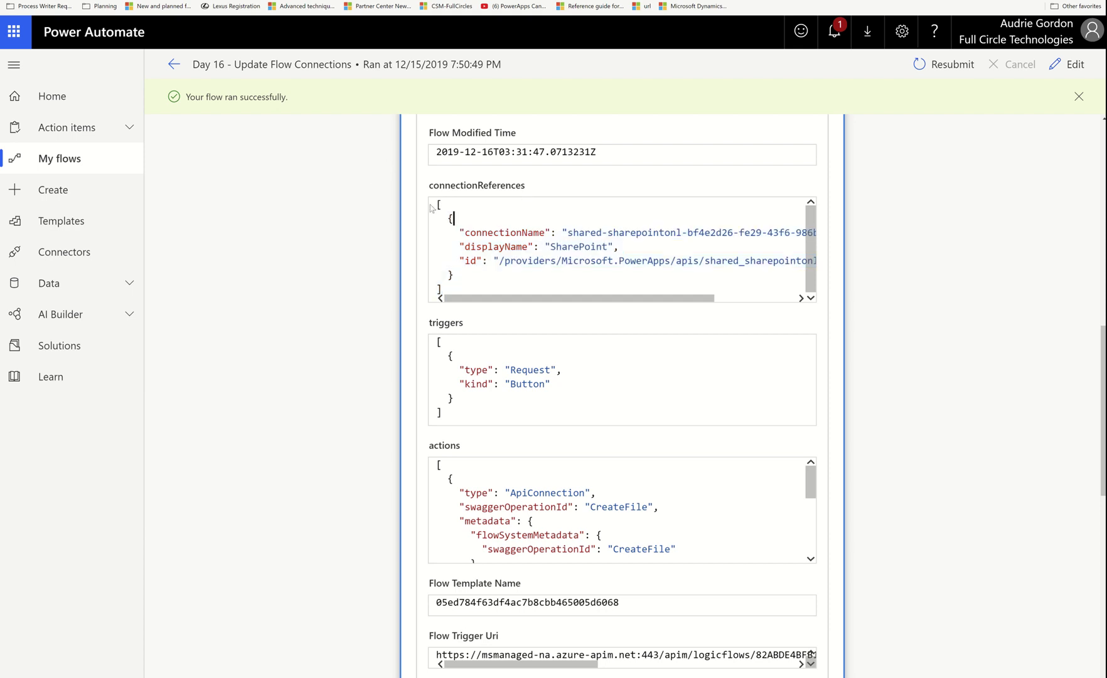
pyautogui.moveTo(465, 280); pyautogui.dragTo(385, 223)
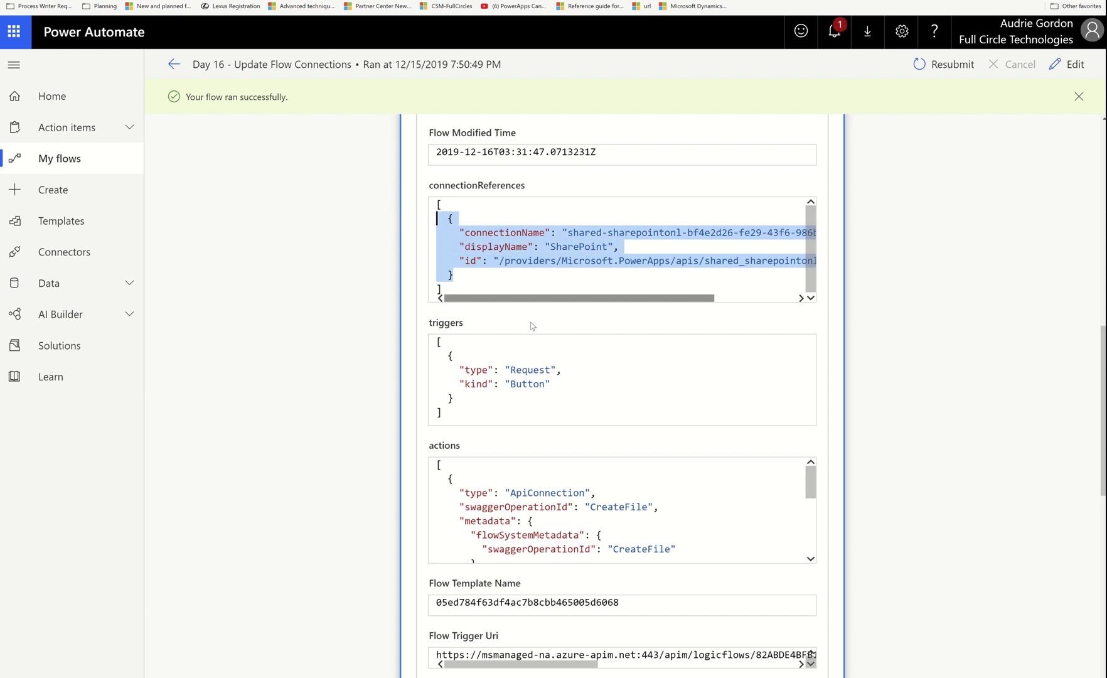
# - Examine the triggers output of Get Flow and read through the actions array down to its second action
pyautogui.scroll(-3, 500, 384)
pyautogui.scroll(-3, 501, 385)
pyautogui.scroll(4, 524, 295)
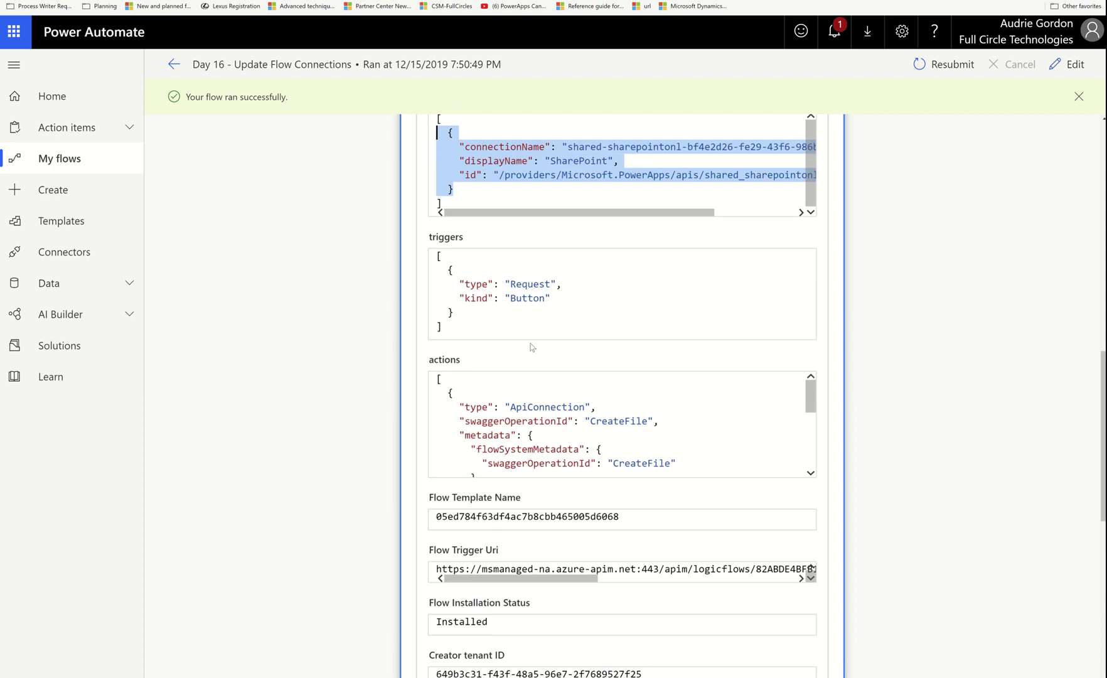
pyautogui.scroll(-2, 521, 394)
pyautogui.click(529, 284)
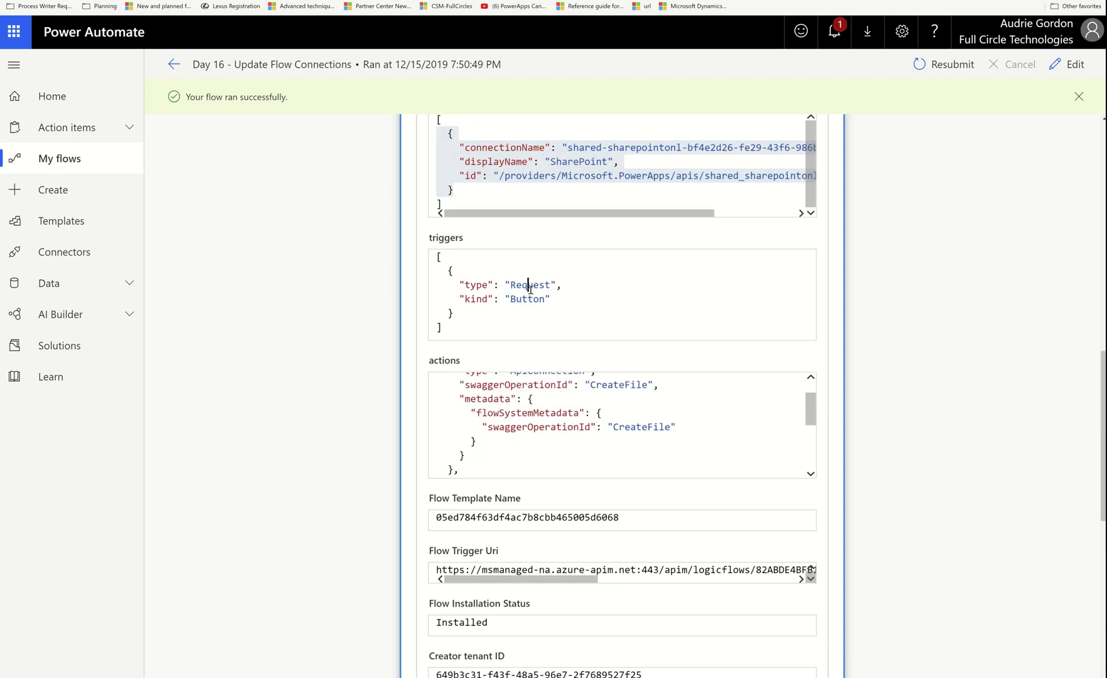
pyautogui.scroll(-1, 673, 331)
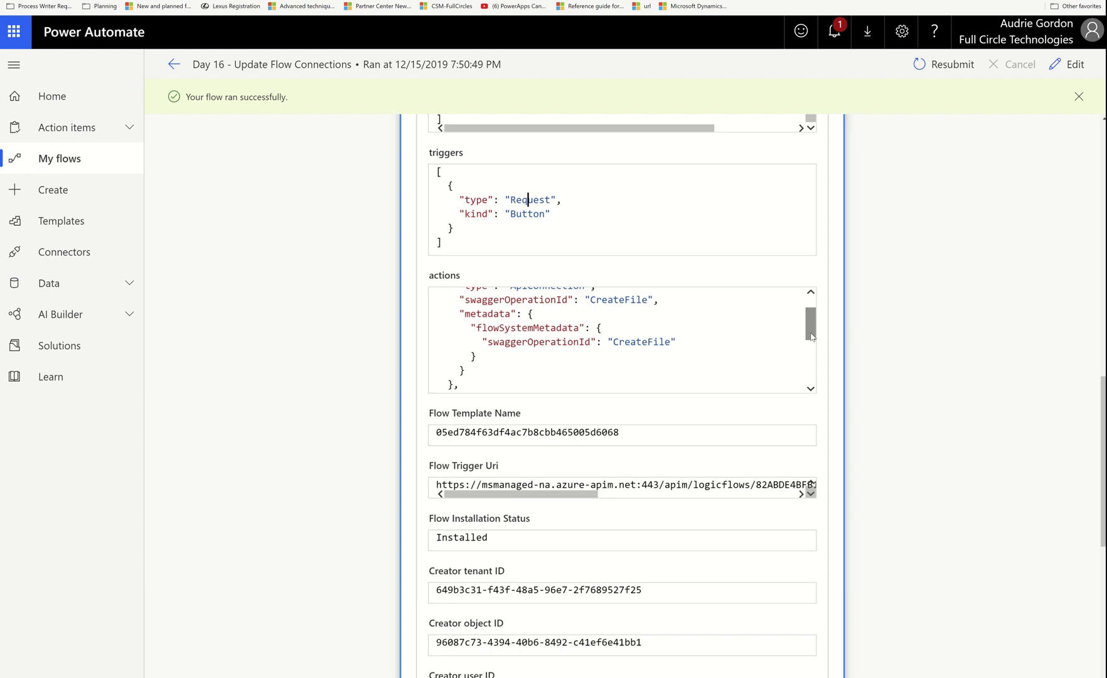
pyautogui.moveTo(812, 332); pyautogui.dragTo(816, 312)
pyautogui.scroll(-5, 816, 314)
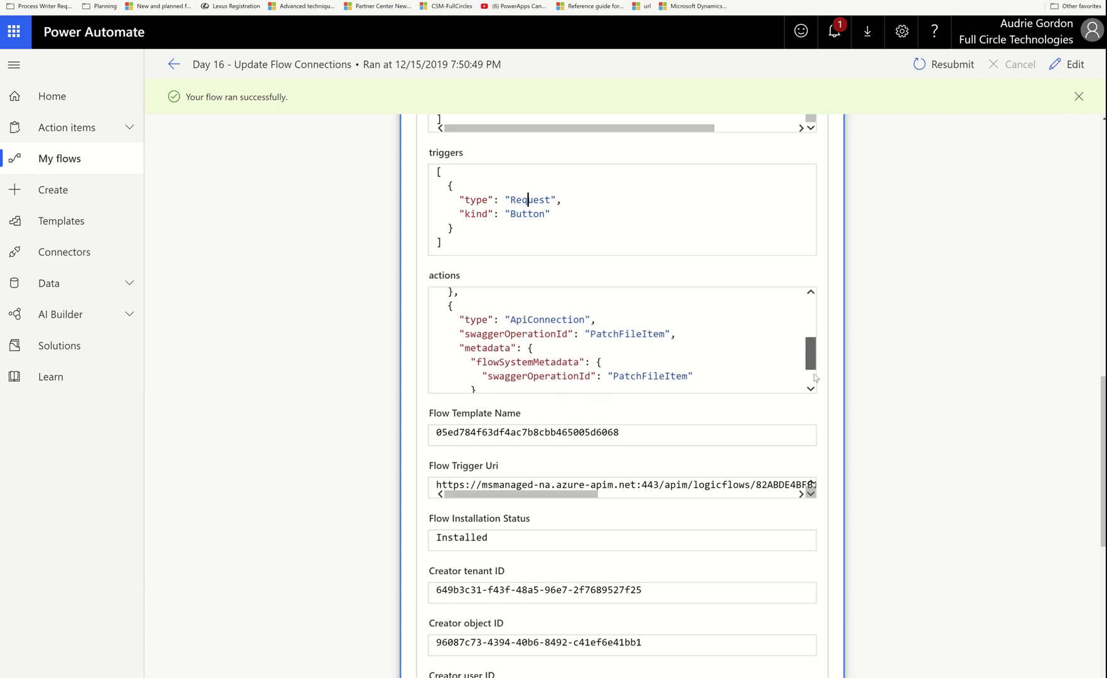
# - Reread the actions array in the Get Flow outputs and review the remaining outputs down to Creator user type
pyautogui.scroll(2, 816, 317)
pyautogui.scroll(2, 816, 317)
pyautogui.scroll(-1, 819, 322)
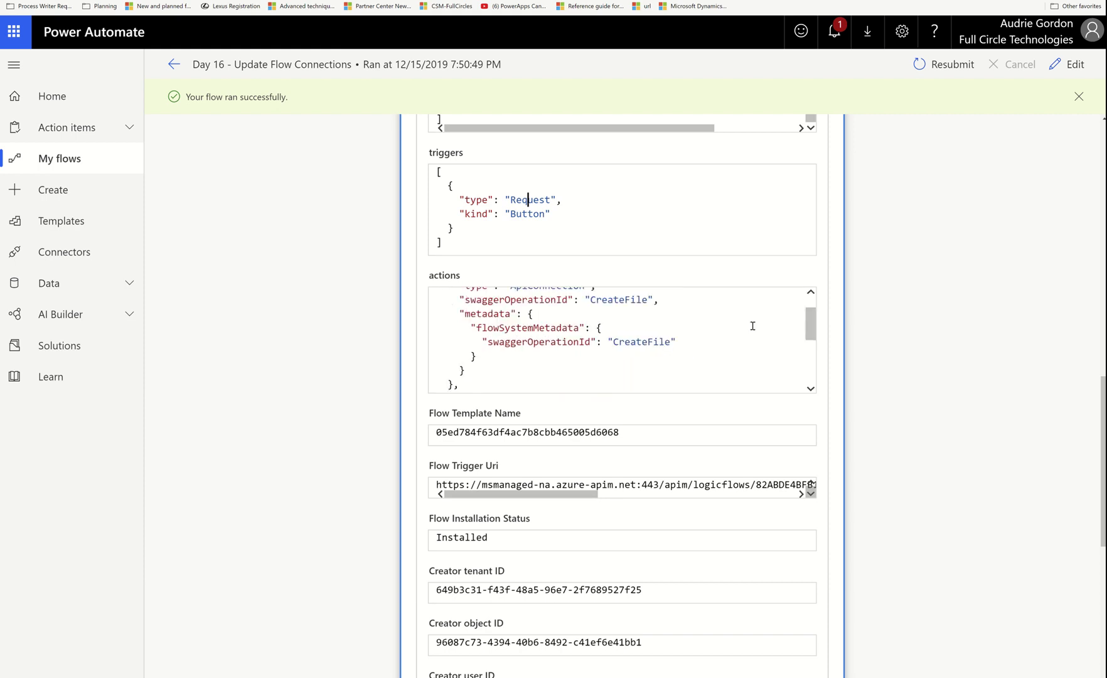
pyautogui.scroll(-2, 896, 379)
pyautogui.scroll(-1, 890, 386)
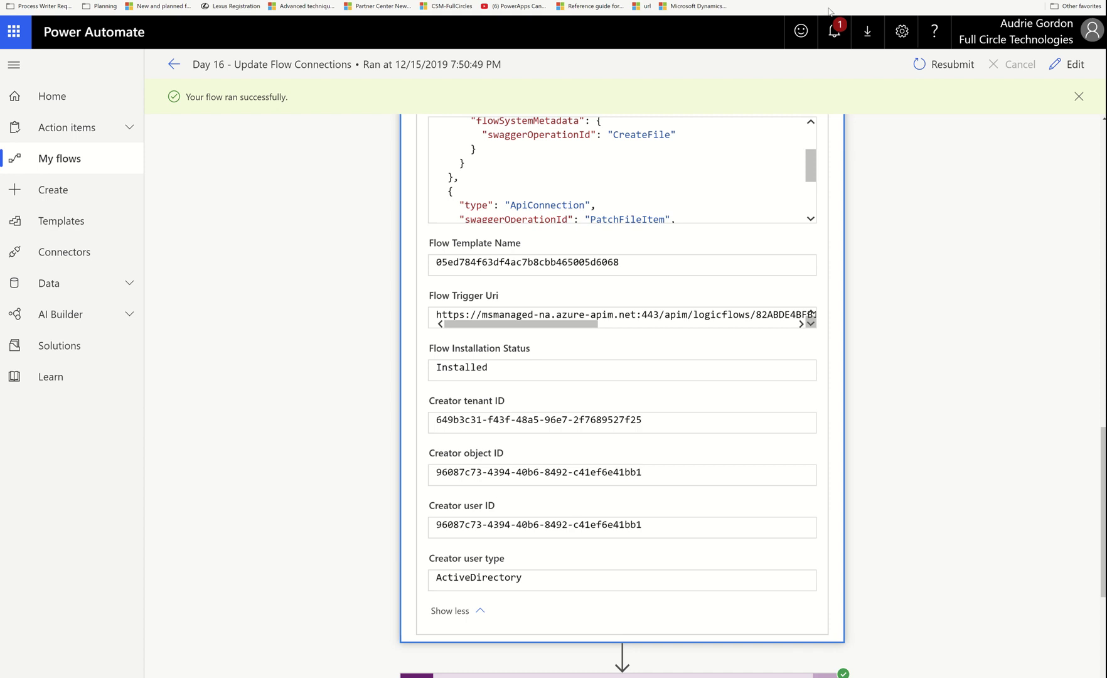
# - Copy the entire Flow Definition output into the empty Untitled-4 file in Visual Studio Code and set its language mode to JSON
pyautogui.scroll(15, 696, 390)
pyautogui.scroll(3, 676, 452)
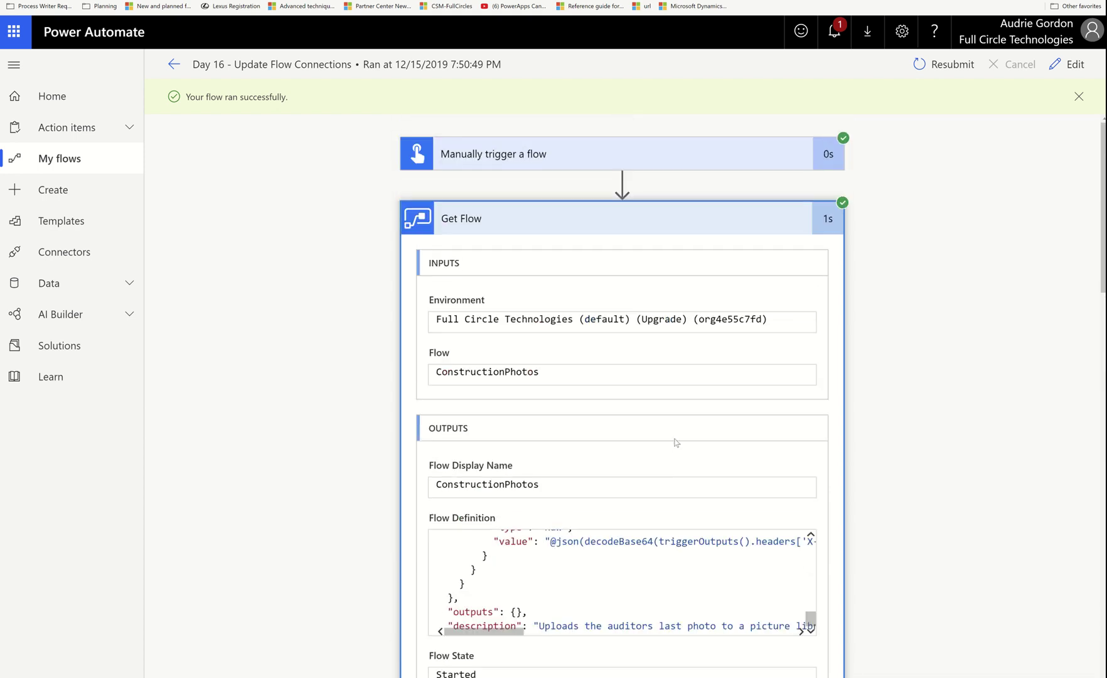
pyautogui.scroll(-3, 538, 469)
pyautogui.click(537, 305)
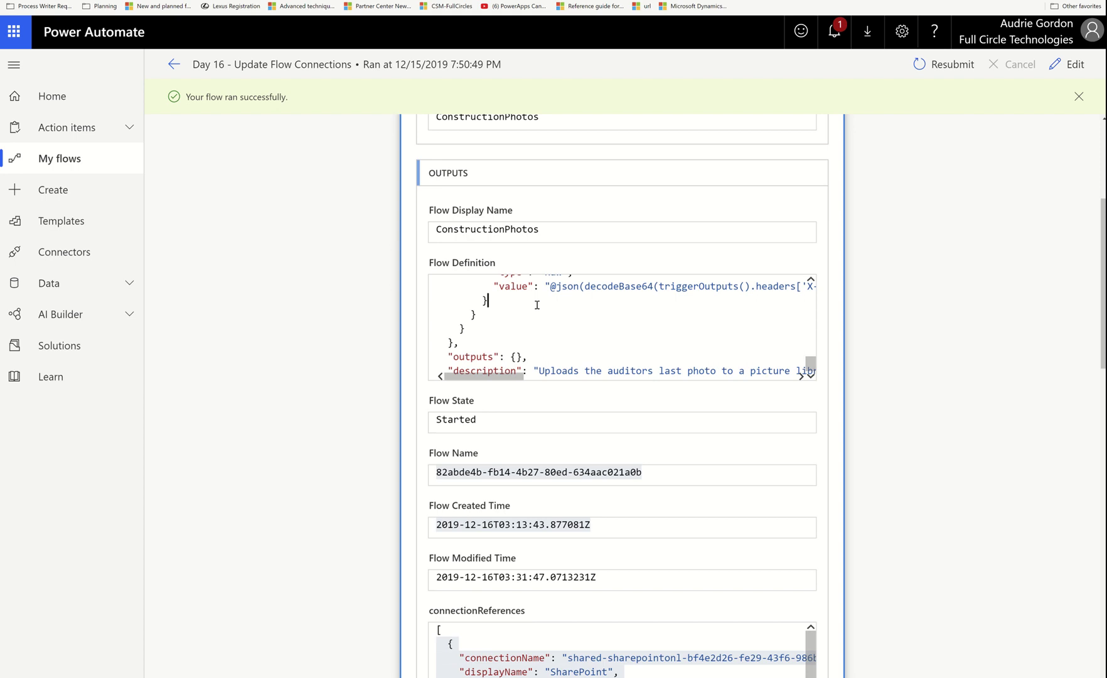
pyautogui.hotkey('ctrl', 'a')
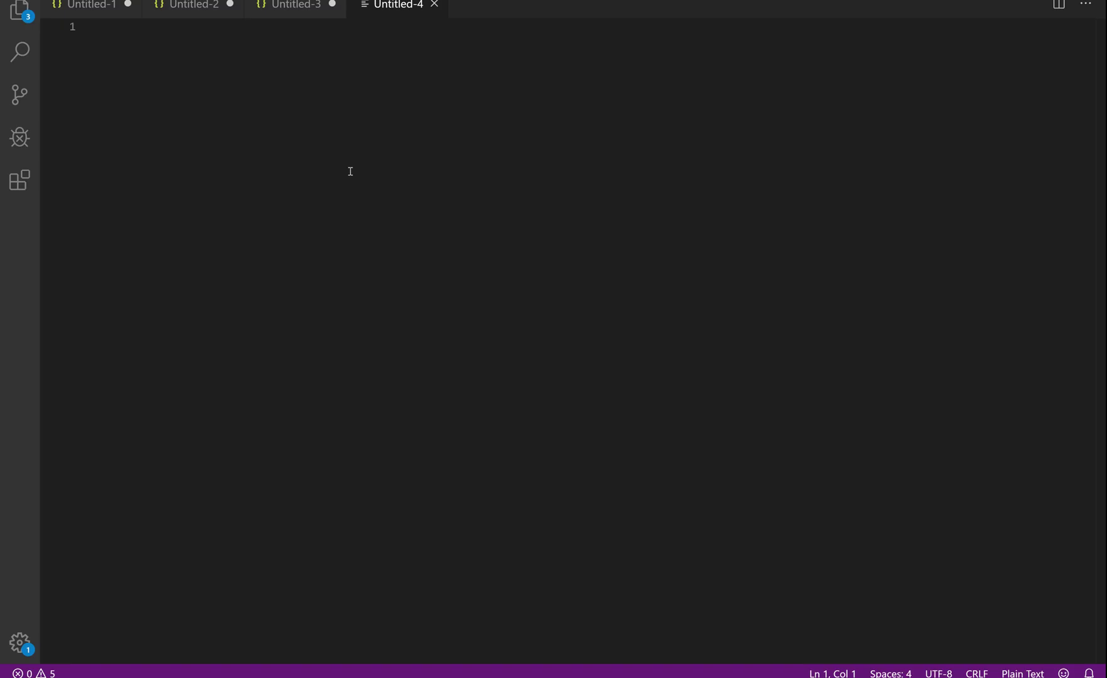
pyautogui.hotkey('ctrl', 'v')
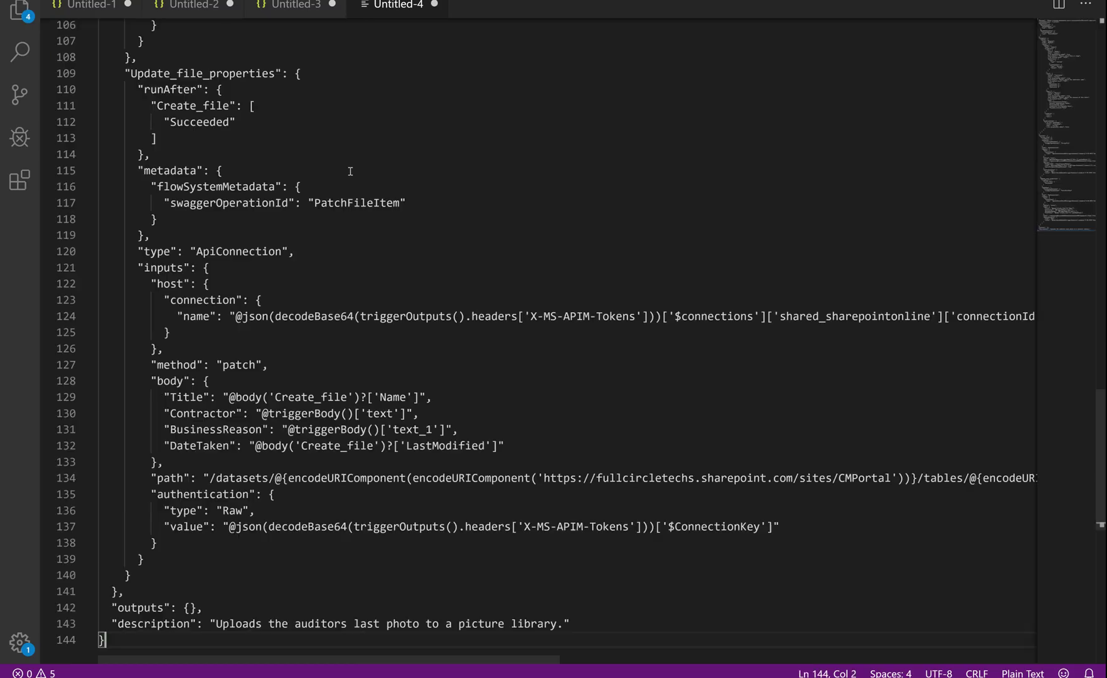
pyautogui.click(1023, 673)
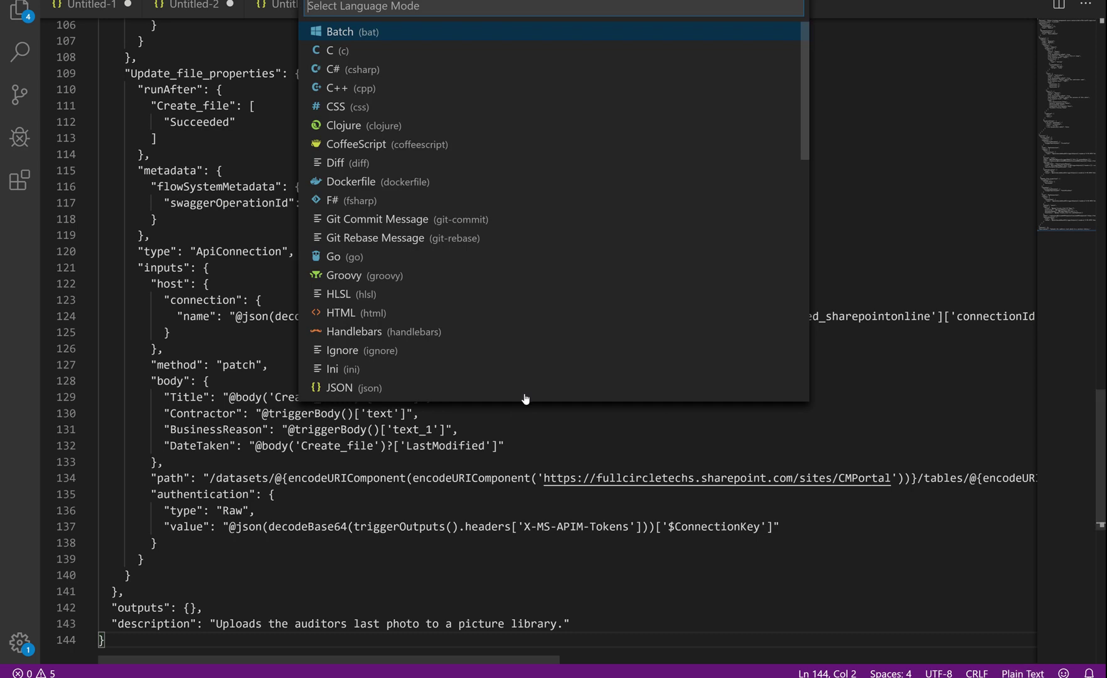
pyautogui.click(396, 393)
# - Examine the manual trigger in the definition, highlighting its type and kind lines and the description of the Photo input
pyautogui.scroll(2, 384, 363)
pyautogui.scroll(20, 385, 364)
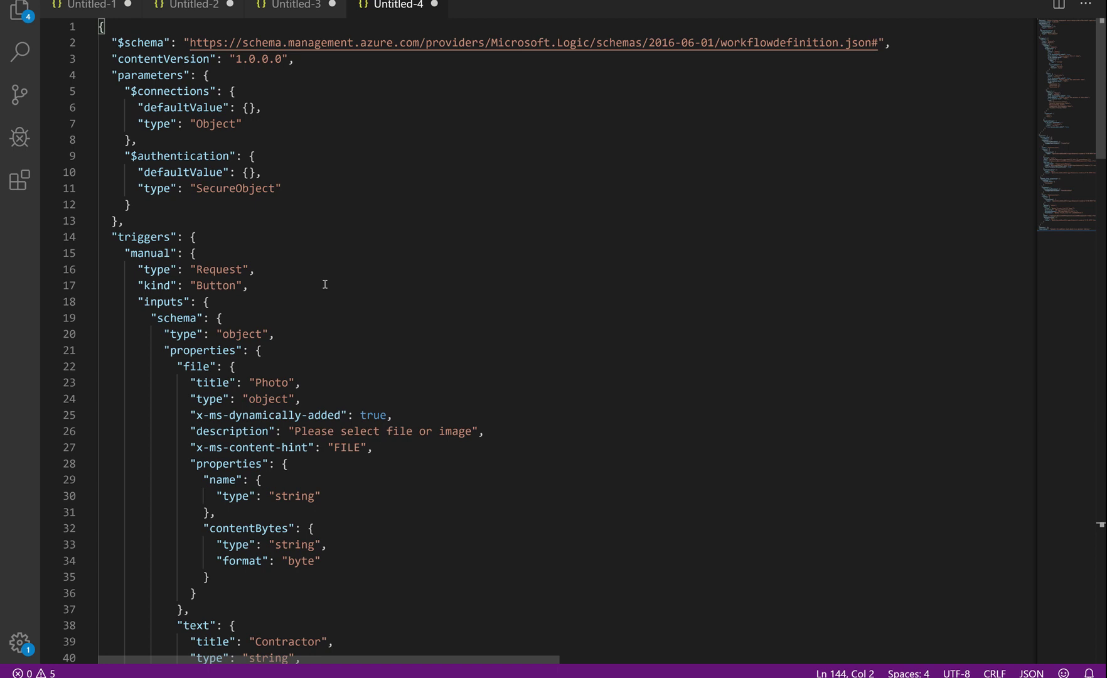
pyautogui.moveTo(265, 287); pyautogui.dragTo(85, 261)
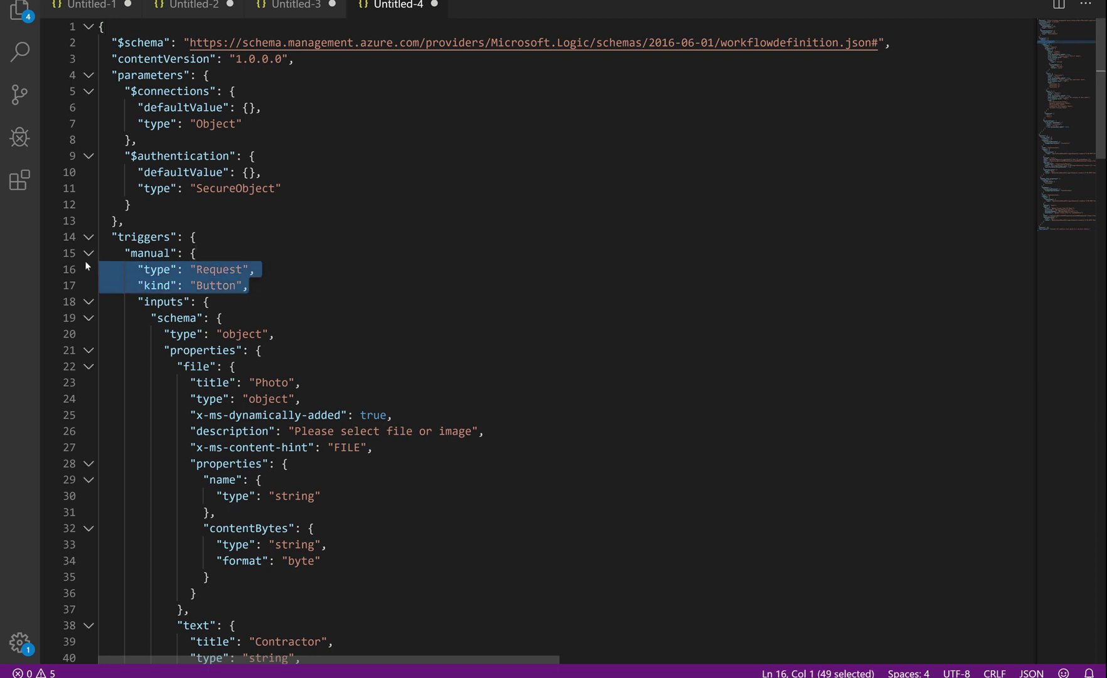
pyautogui.scroll(-2, 567, 229)
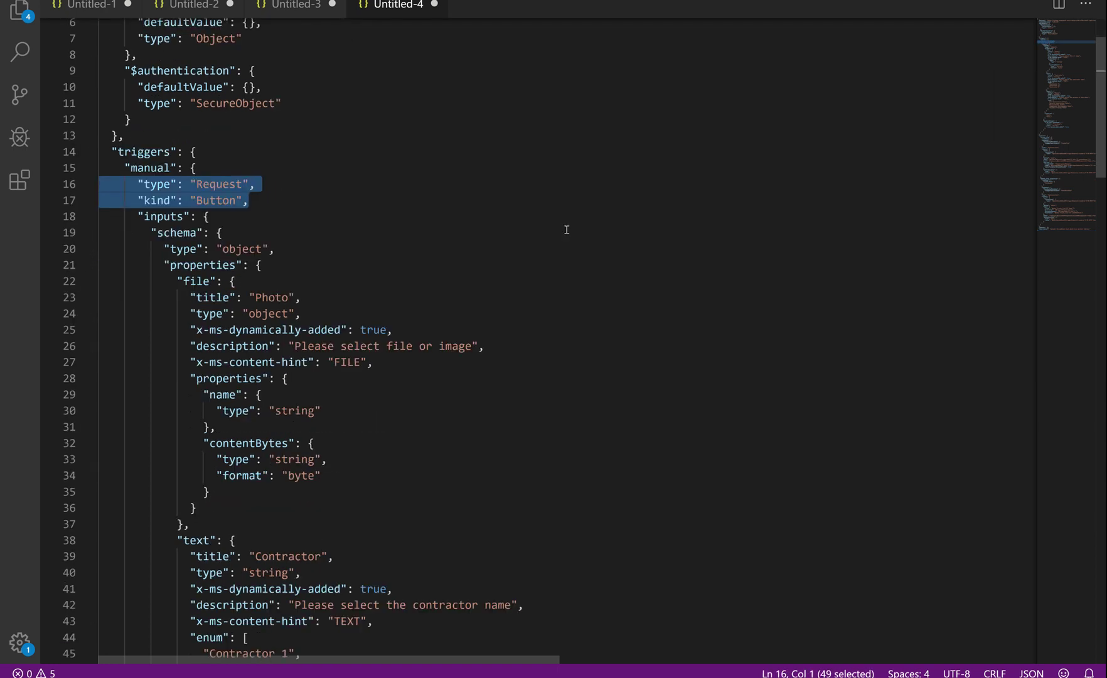
pyautogui.scroll(-2, 567, 230)
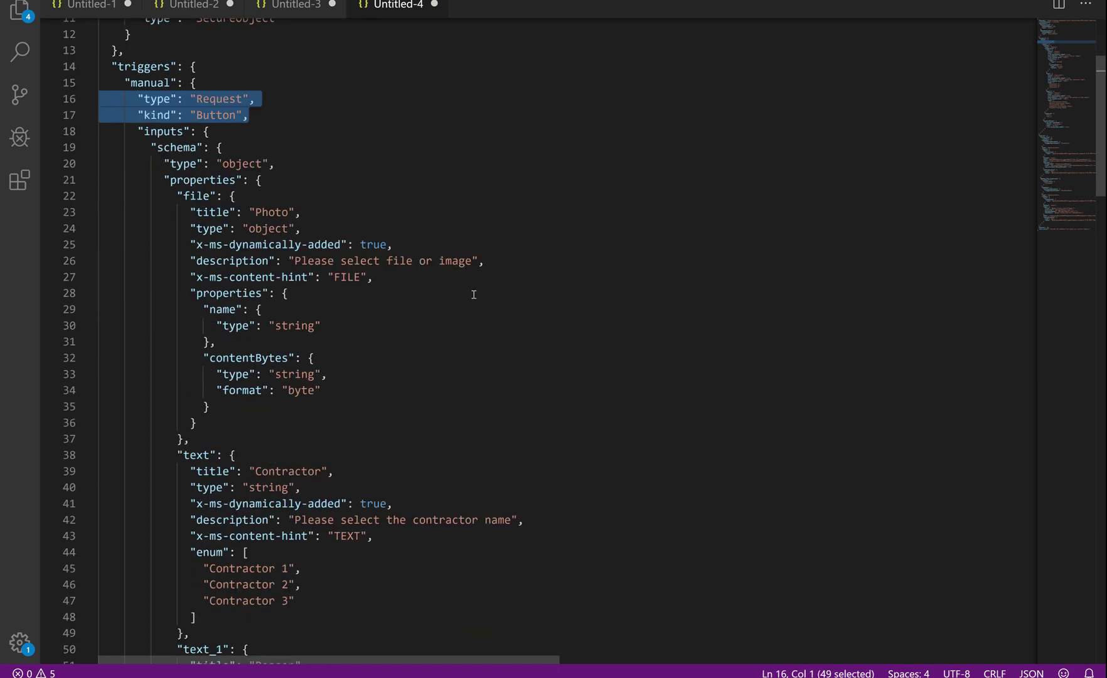
pyautogui.moveTo(497, 257); pyautogui.dragTo(4, 259)
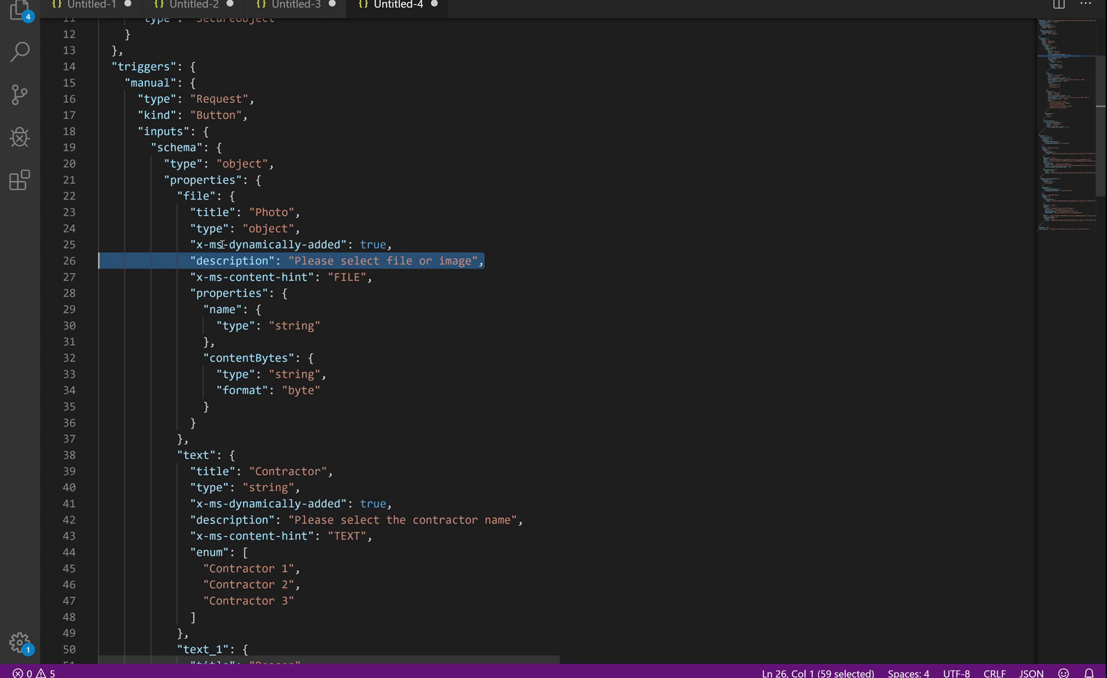
pyautogui.click(289, 325)
# - Review the Contractor and Reason inputs in the trigger schema, highlighting the Contractor block from its text key through its enum list
pyautogui.scroll(-4, 480, 326)
pyautogui.scroll(-2, 480, 325)
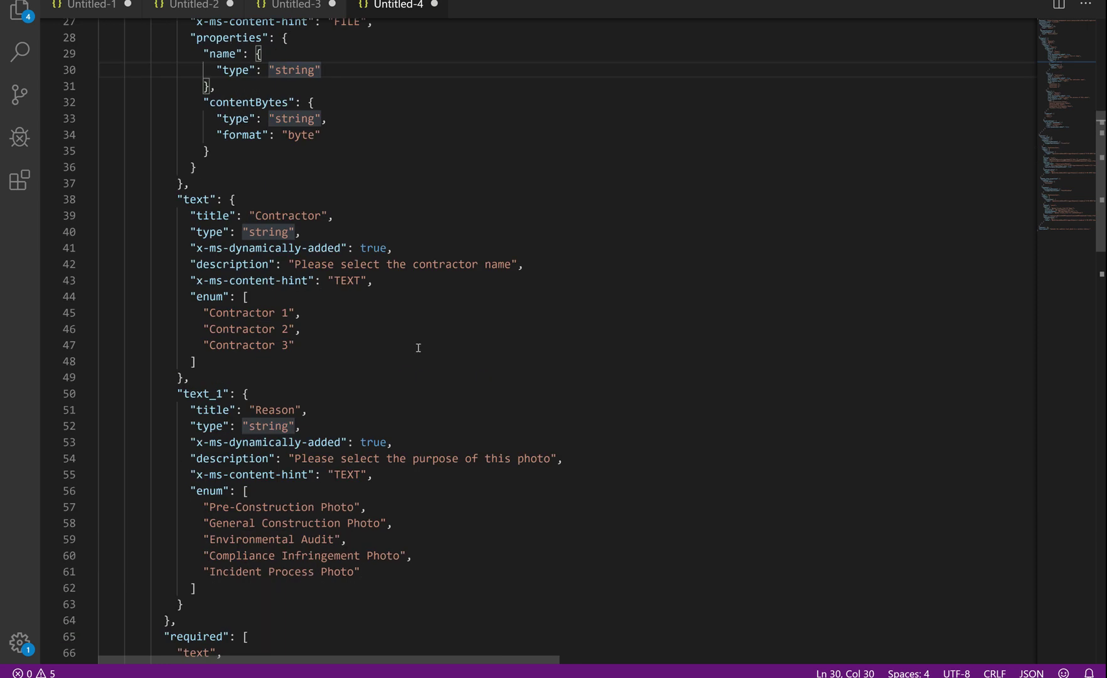
pyautogui.scroll(-2, 400, 350)
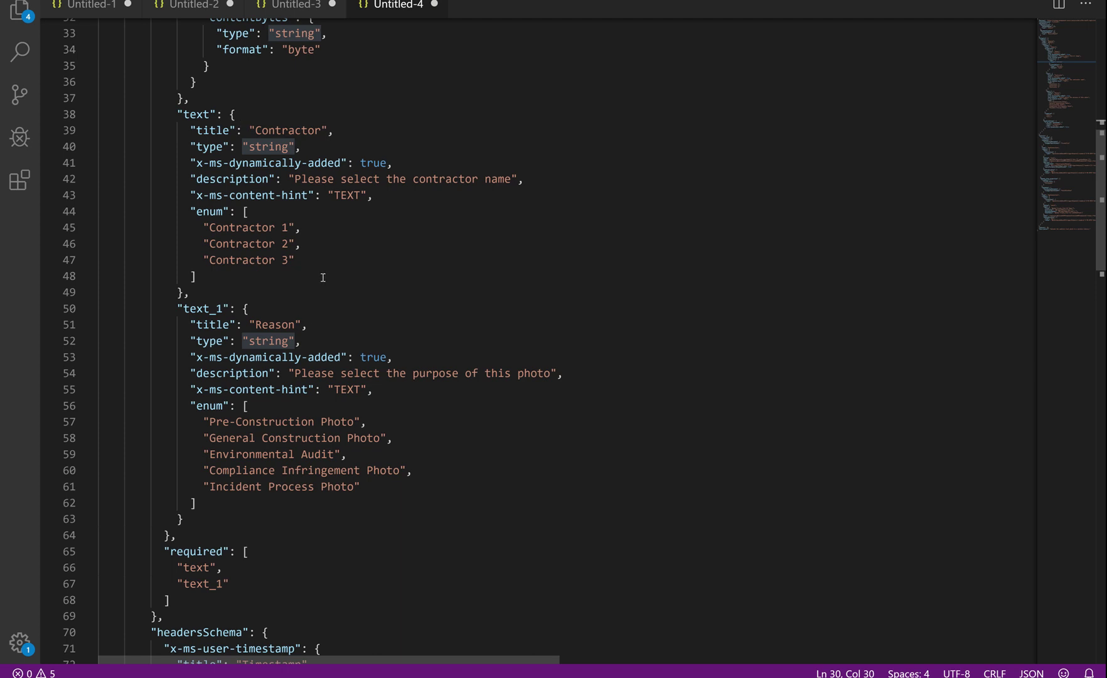
pyautogui.moveTo(251, 277); pyautogui.dragTo(99, 114)
pyautogui.scroll(-2, 321, 272)
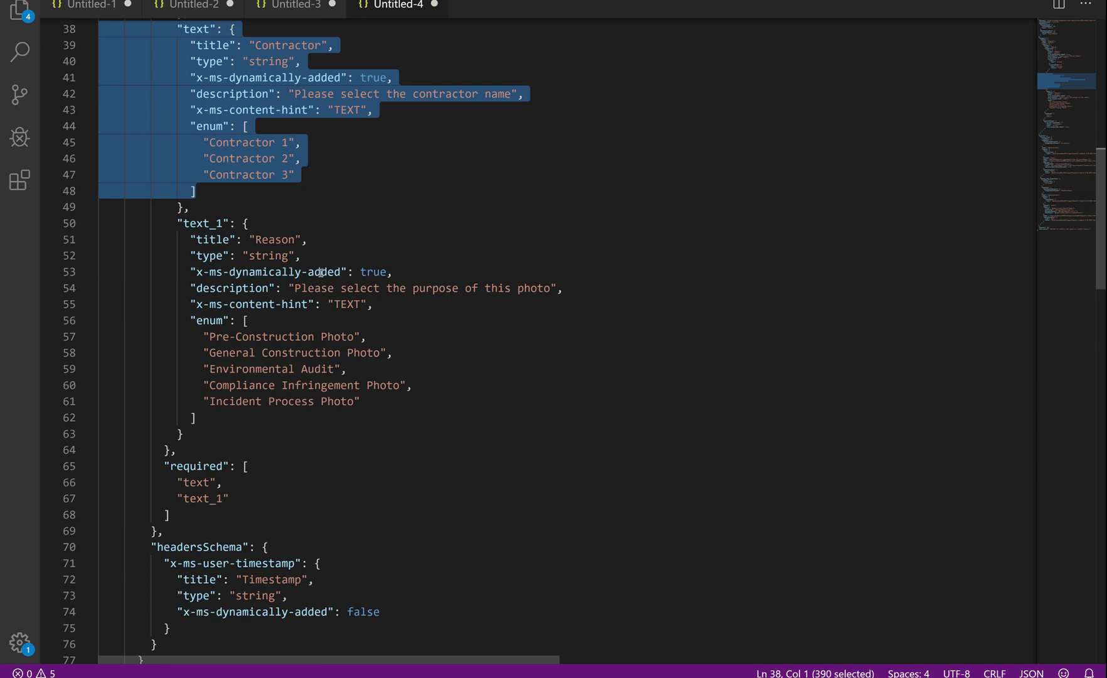
# - Compare the text and text_1 keys of the trigger inputs with the entries in the required list
pyautogui.scroll(4, 322, 272)
pyautogui.click(198, 199)
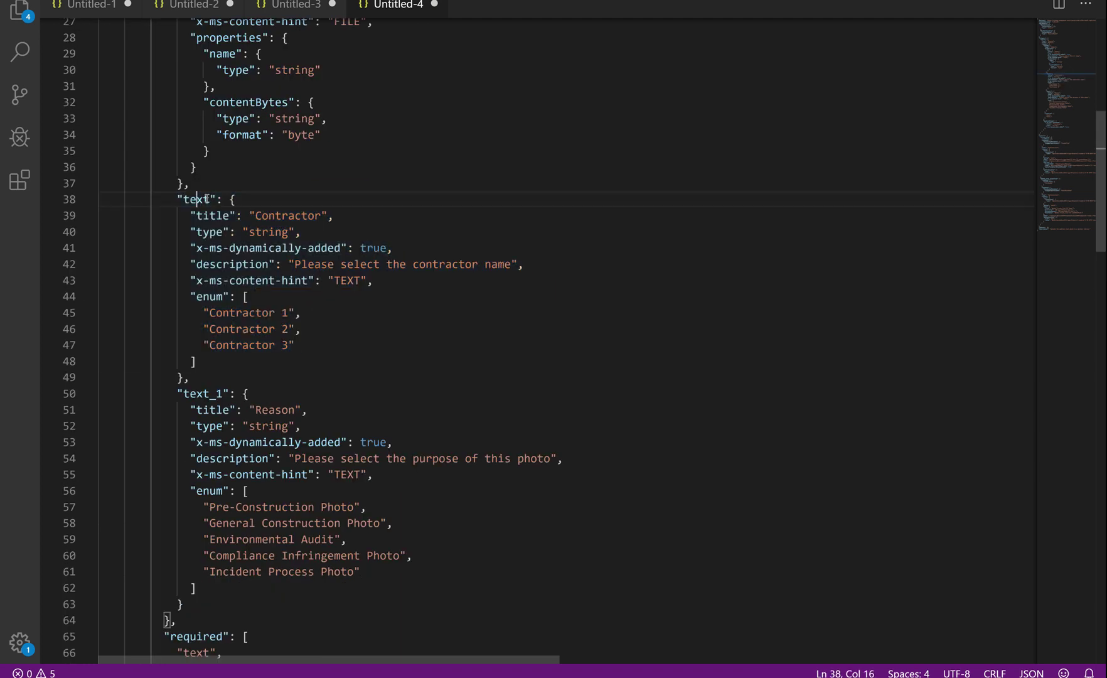
pyautogui.moveTo(210, 199); pyautogui.dragTo(120, 199)
pyautogui.moveTo(223, 393); pyautogui.dragTo(217, 394)
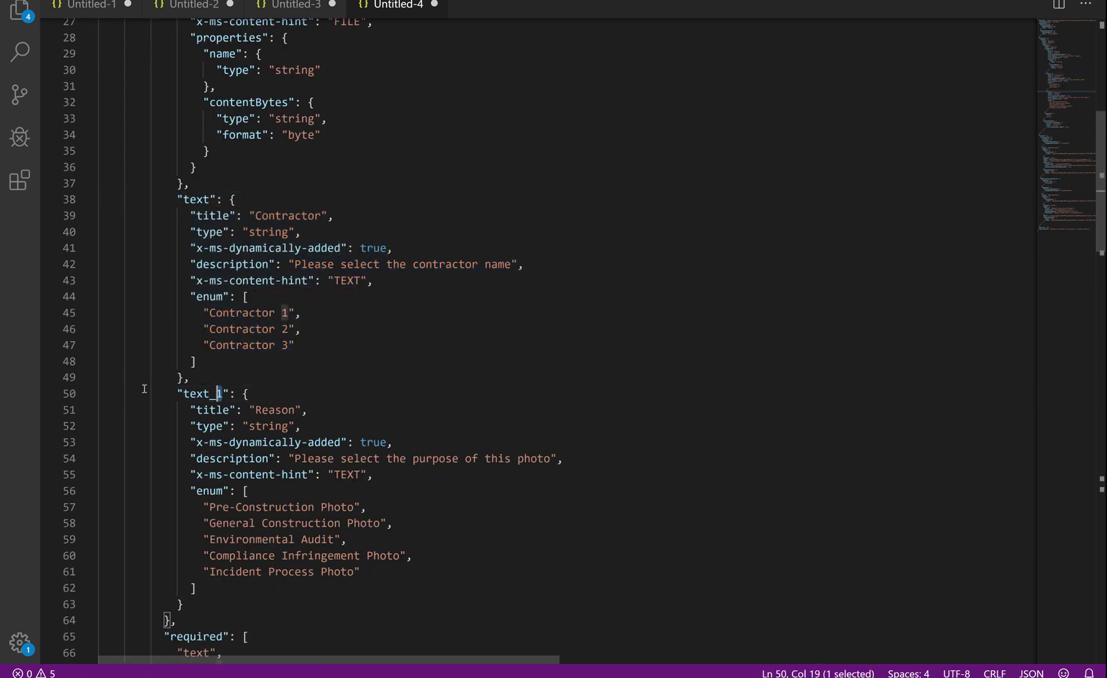
pyautogui.moveTo(145, 393); pyautogui.dragTo(217, 394)
pyautogui.scroll(-5, 586, 457)
pyautogui.click(280, 391)
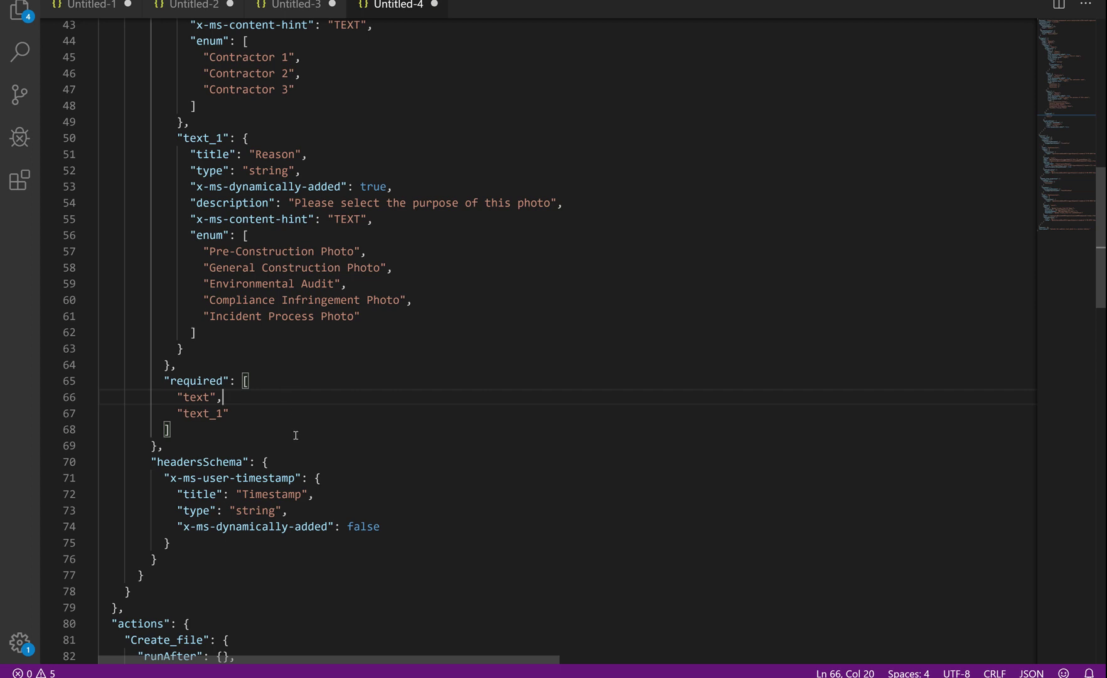
# - Skim the rest of the definition from headersSchema through the actions to the closing description
pyautogui.scroll(-7, 401, 496)
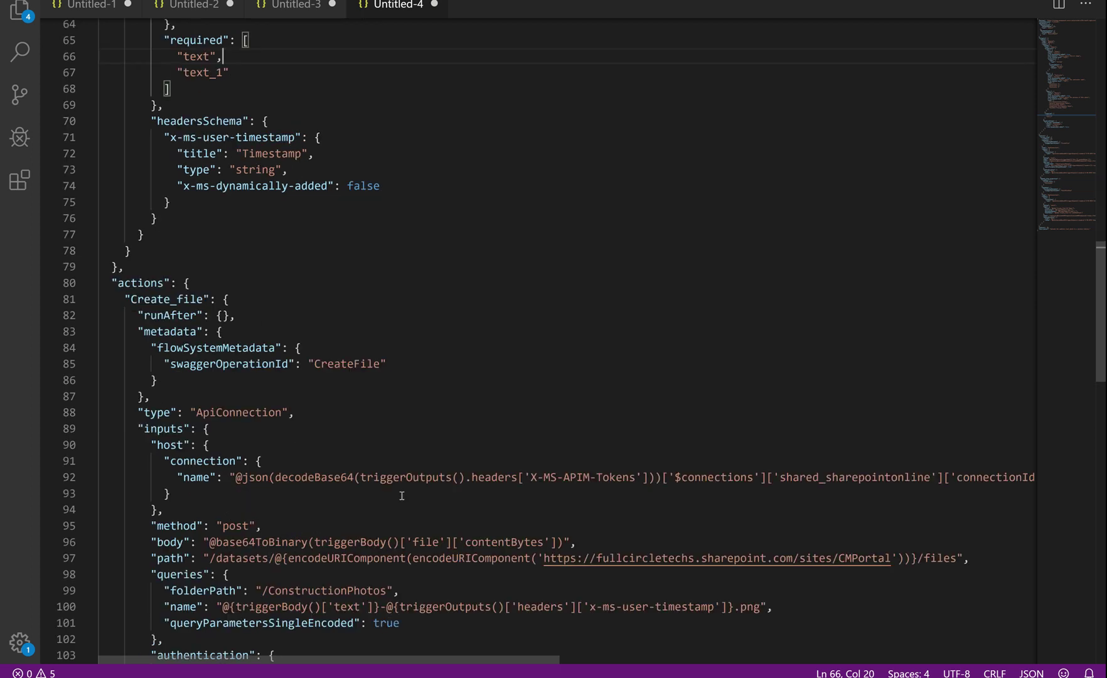
pyautogui.scroll(-20, 401, 496)
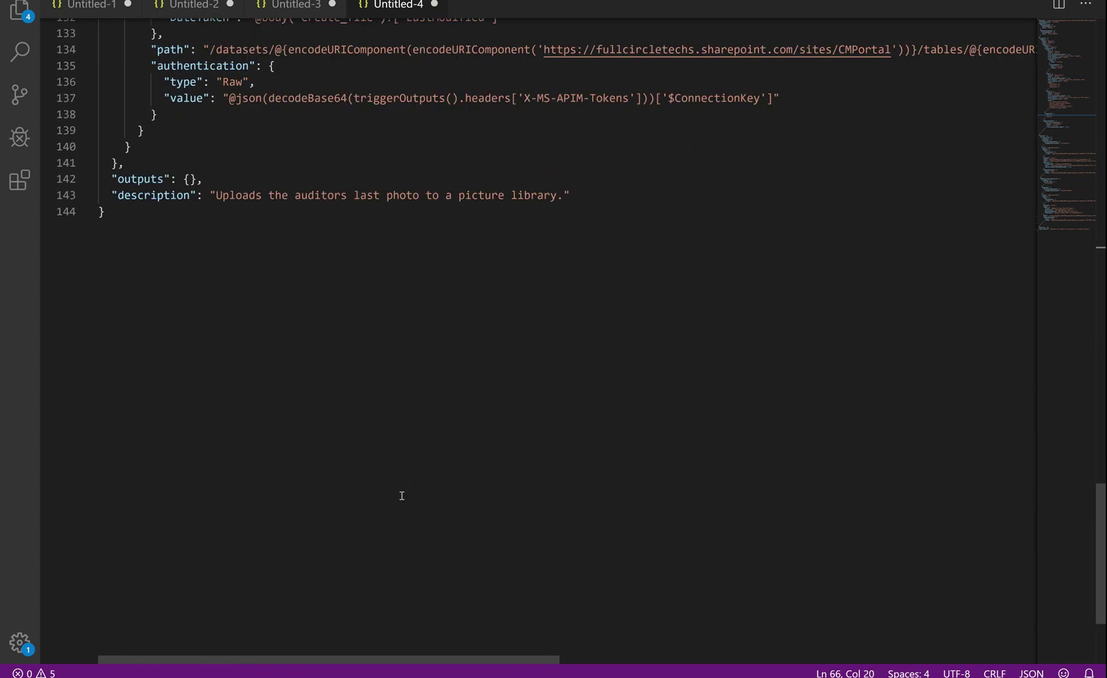
pyautogui.scroll(20, 402, 496)
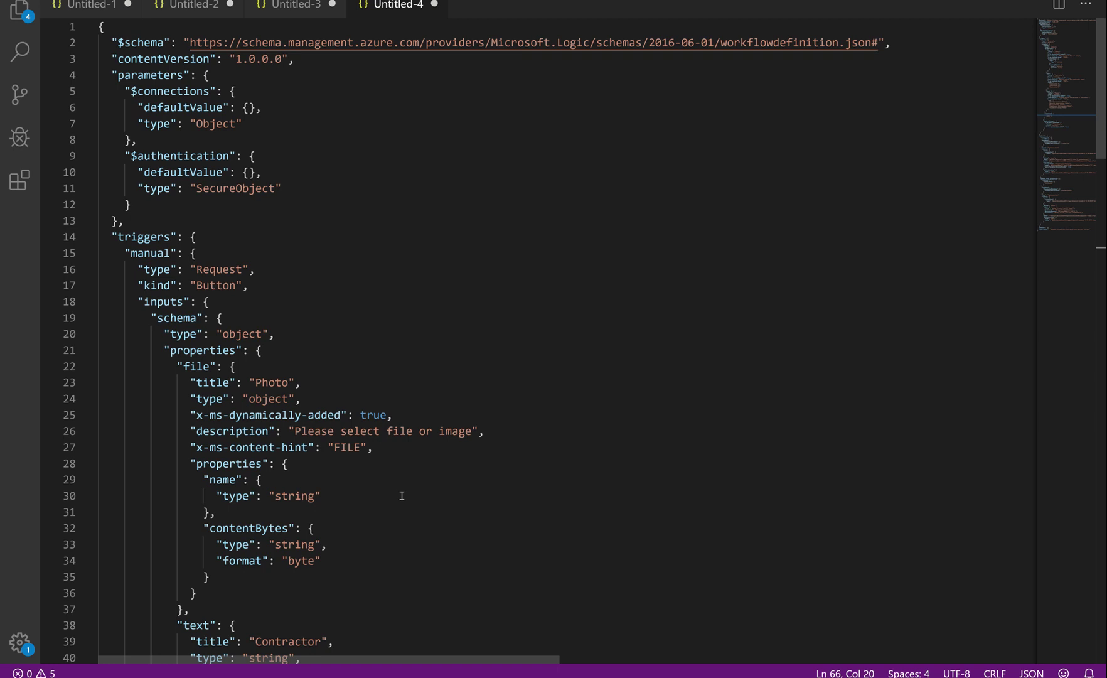
# - Switch back to the Day 16 - Update Flow Connections run in Power Automate and collapse the Get Flow action
pyautogui.hotkey('alt', 'Tab')
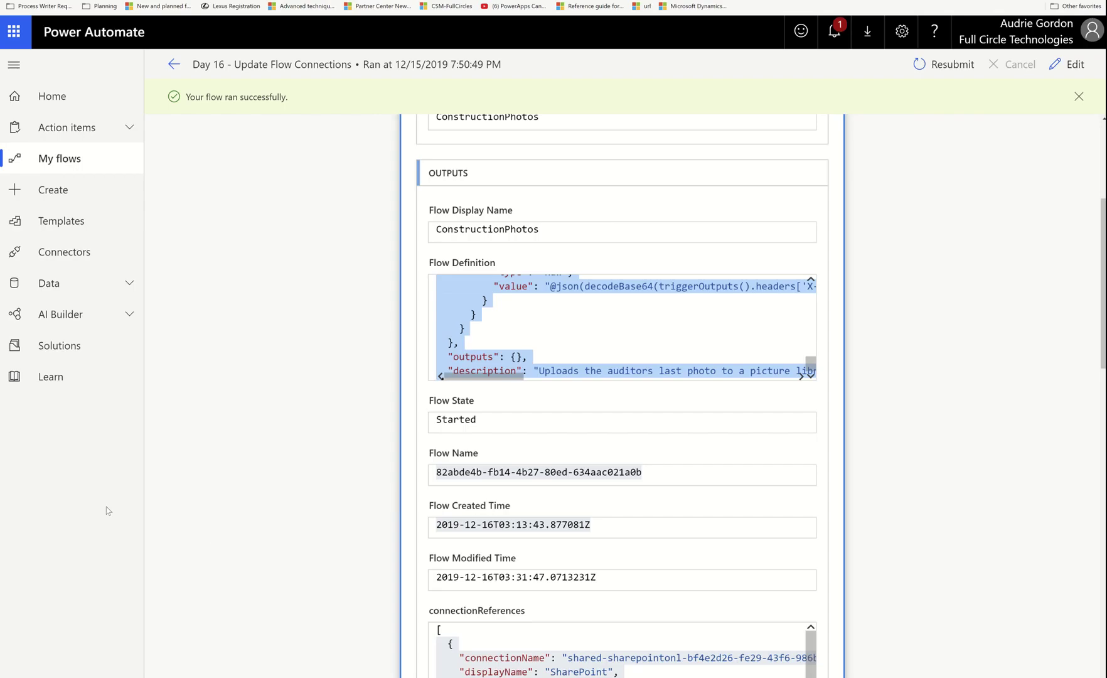
pyautogui.click(311, 374)
pyautogui.scroll(4, 312, 374)
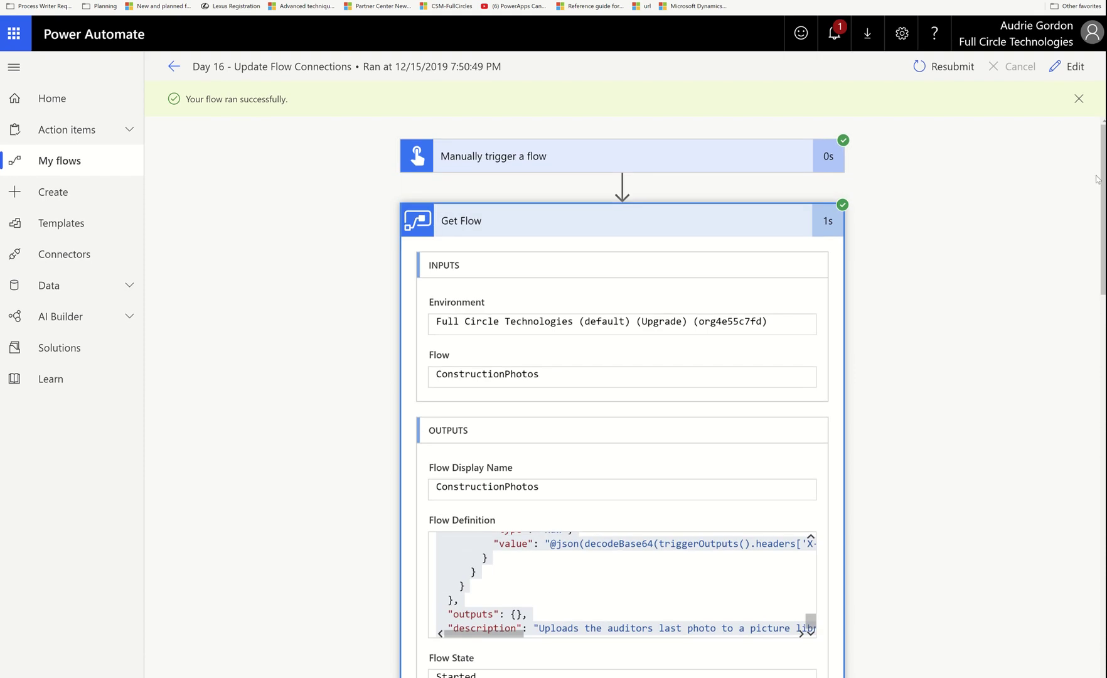
pyautogui.click(743, 223)
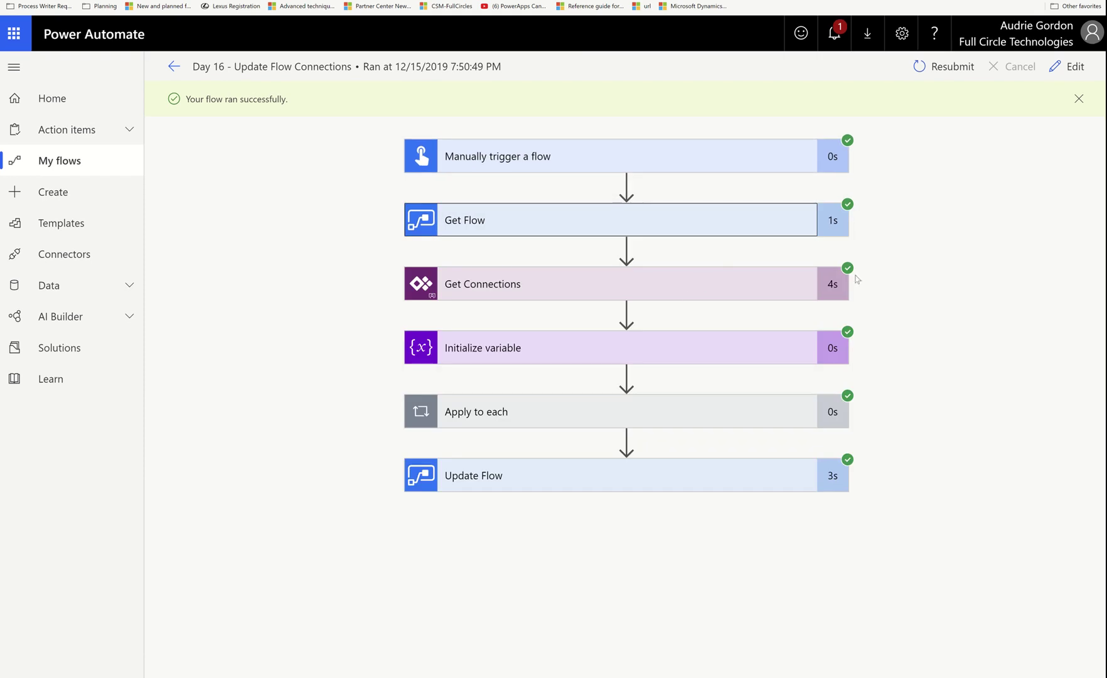